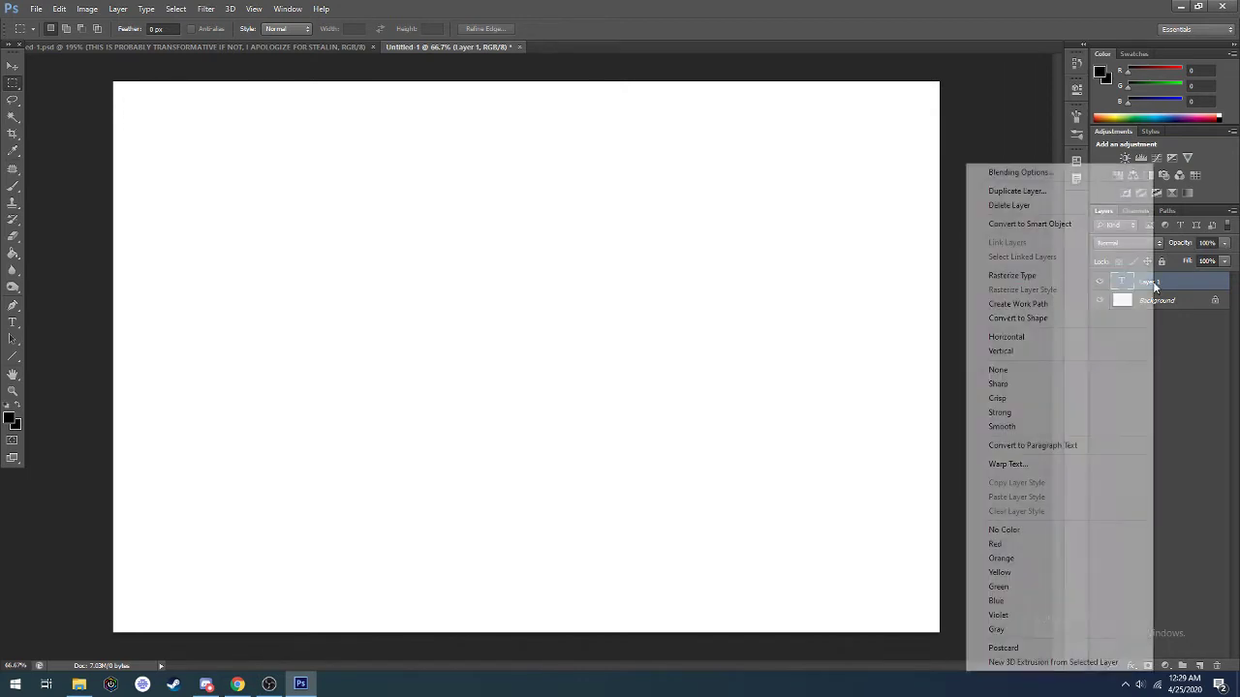
Delete the empty text layer and paste the copied photo of the man standing by the water
{"action": "left_click", "coordinate": [1018, 213]}
{"action": "left_click", "coordinate": [595, 253]}
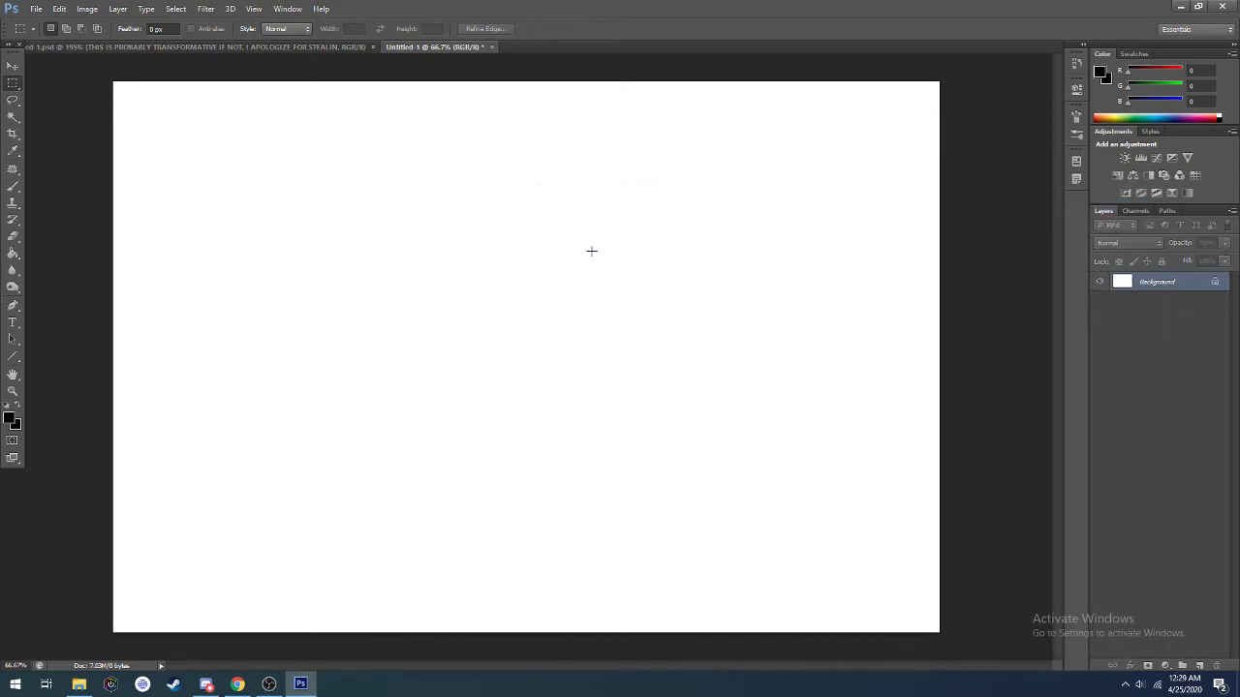
{"action": "key", "text": "ctrl+b"}
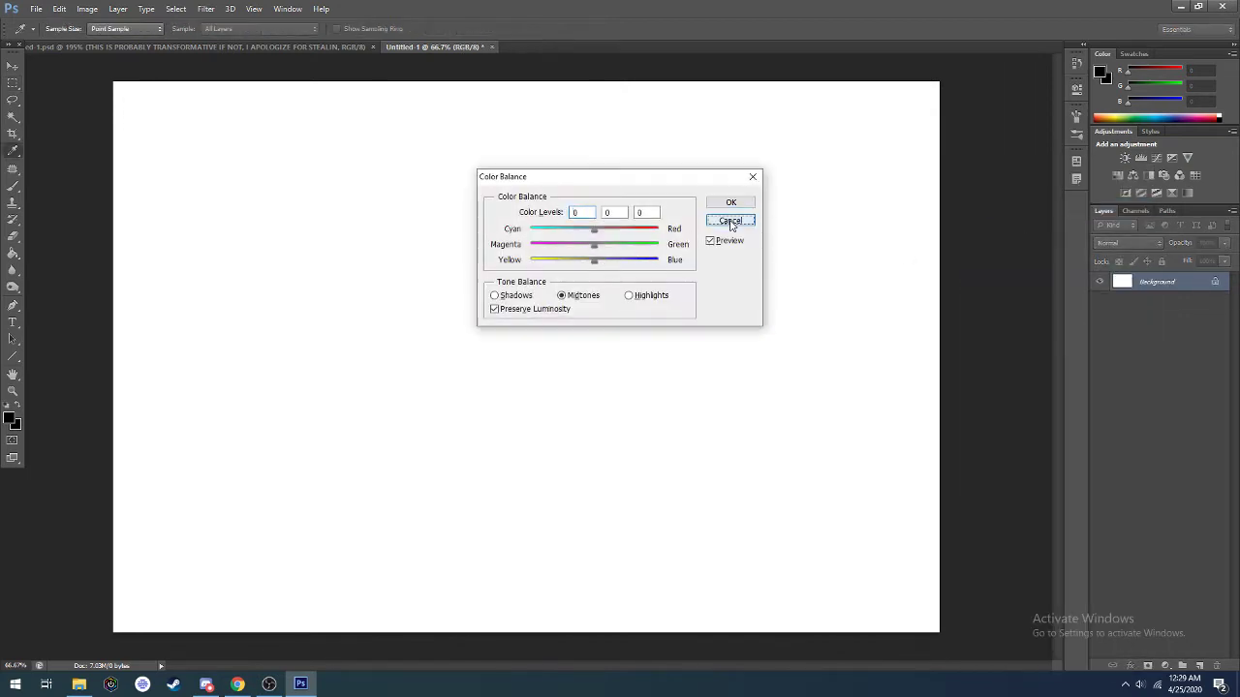
{"action": "left_click", "coordinate": [728, 219]}
{"action": "key", "text": "ctrl+z"}
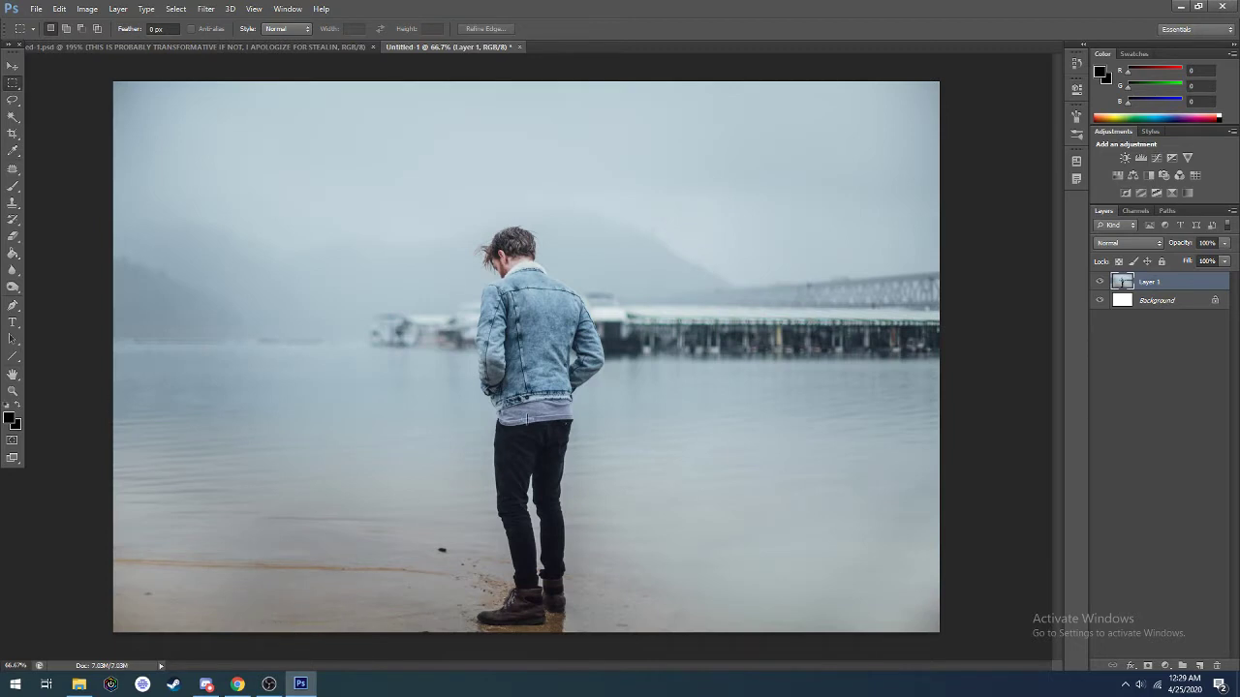
Add the text "definately me" to the photo and position it just above the man's head
{"action": "left_click", "coordinate": [13, 322]}
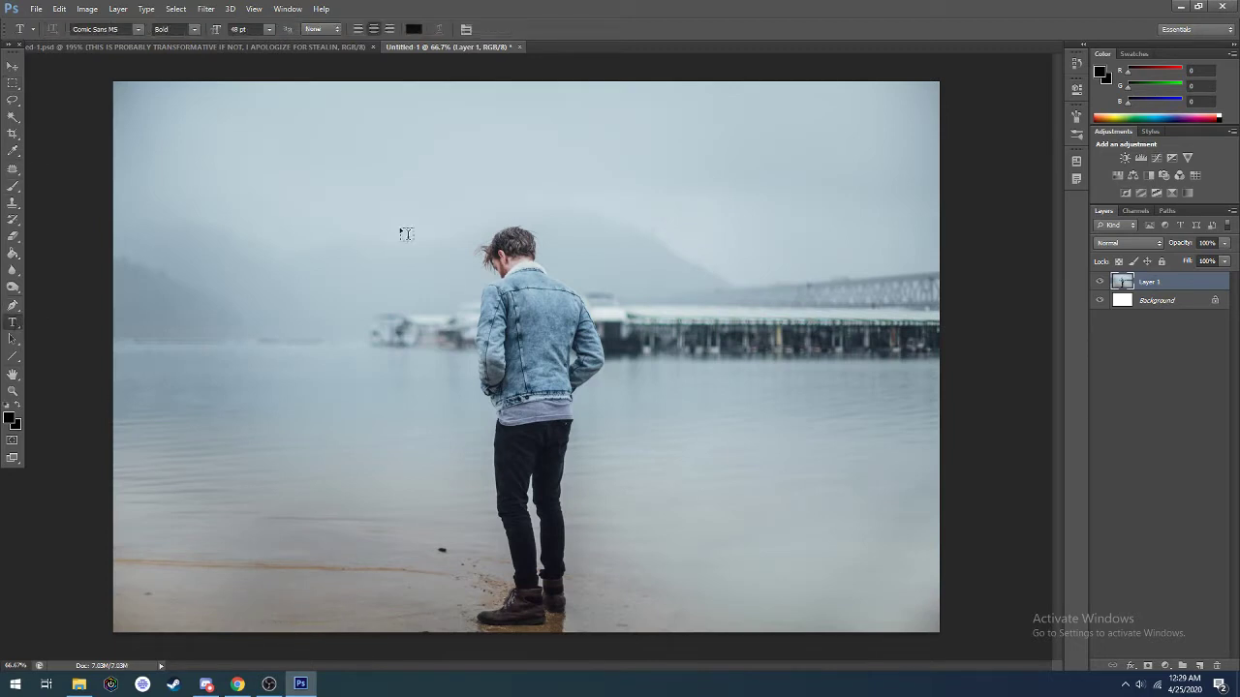
{"action": "left_click", "coordinate": [431, 213]}
{"action": "type", "text": "defi"}
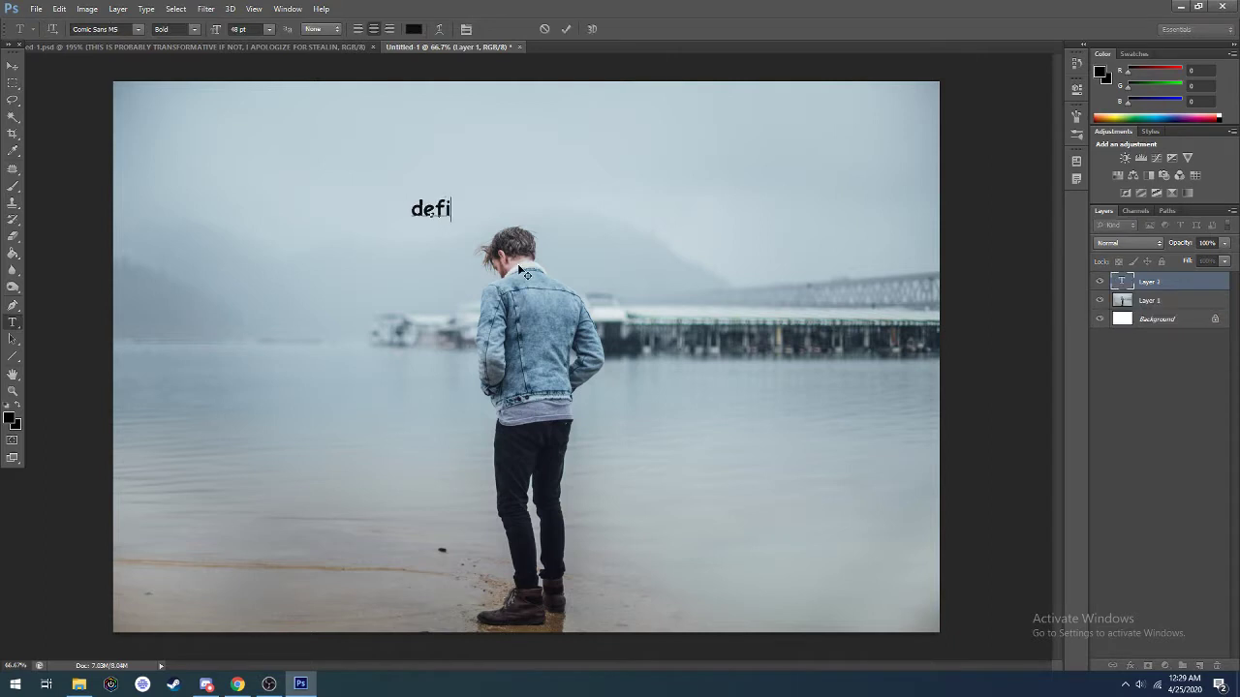
{"action": "type", "text": "nately me"}
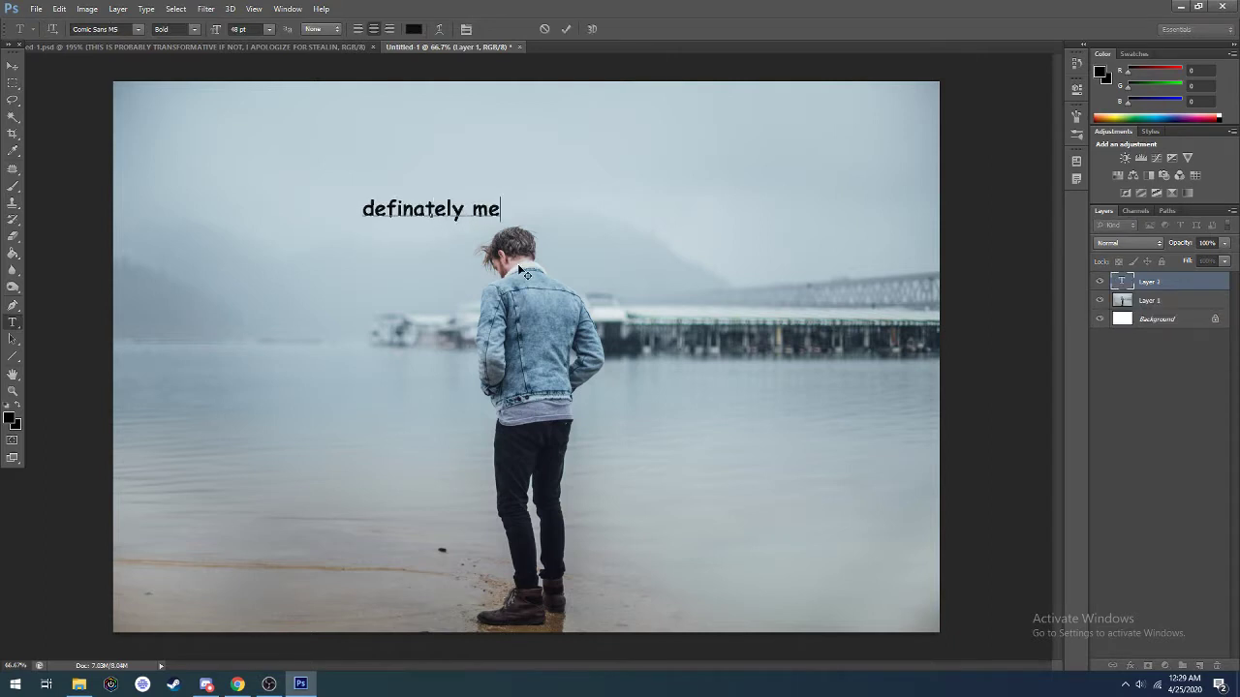
{"action": "left_click_drag", "start_coordinate": [518, 283], "coordinate": [606, 279]}
{"action": "left_click", "coordinate": [567, 29]}
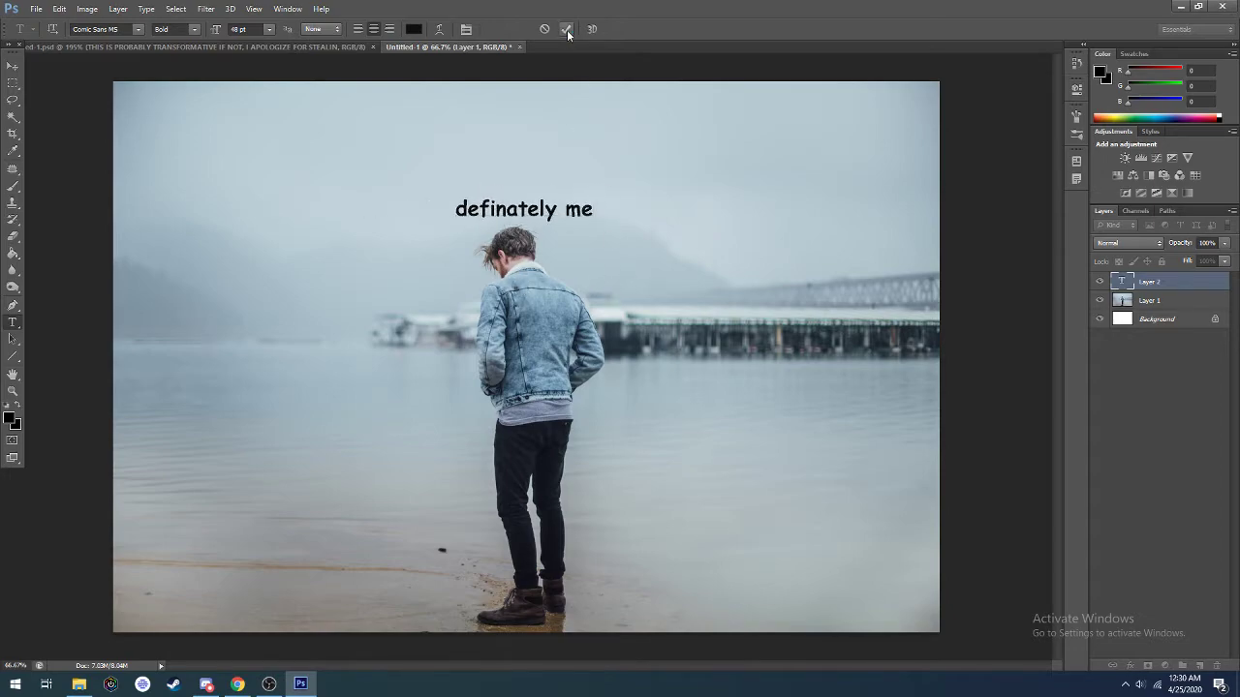
Switch to Chrome and search Google Images for "woman standing png"
{"action": "left_click", "coordinate": [237, 685]}
{"action": "scroll", "coordinate": [478, 174], "scroll_direction": "up", "scroll_amount": 20}
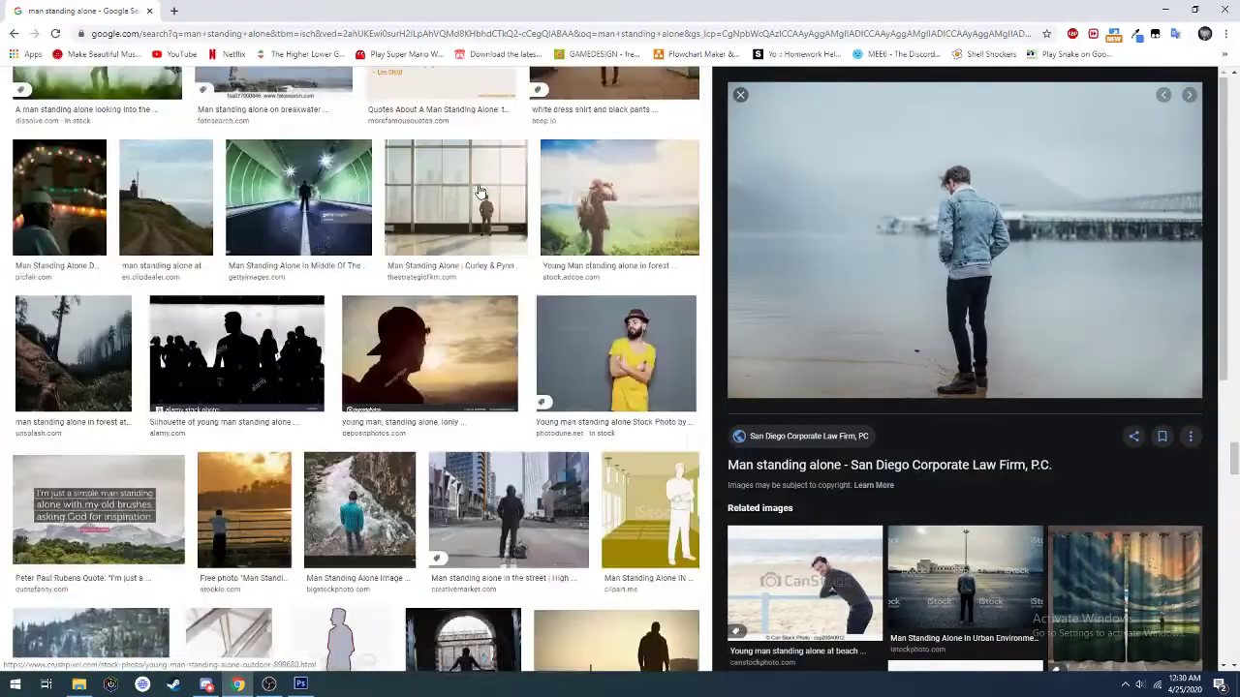
{"action": "scroll", "coordinate": [475, 146], "scroll_direction": "up", "scroll_amount": 15}
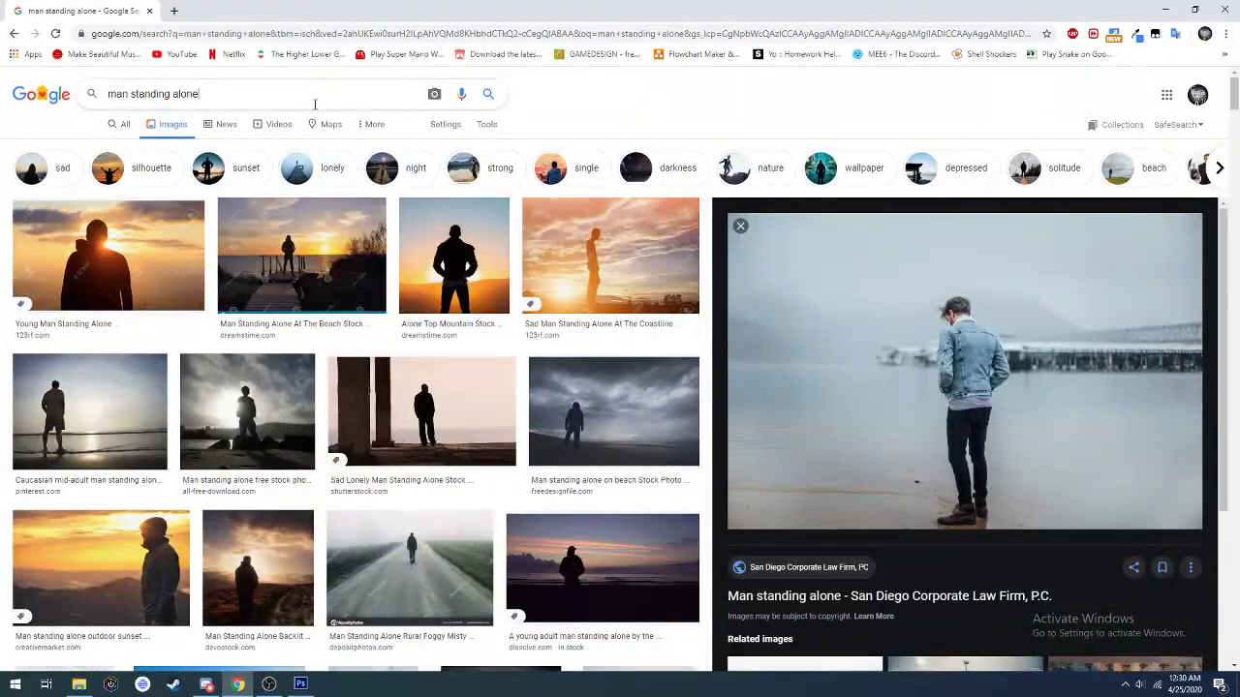
{"action": "key", "text": "ctrl+a"}
{"action": "key", "text": "BackSpace"}
{"action": "type", "text": "woman"}
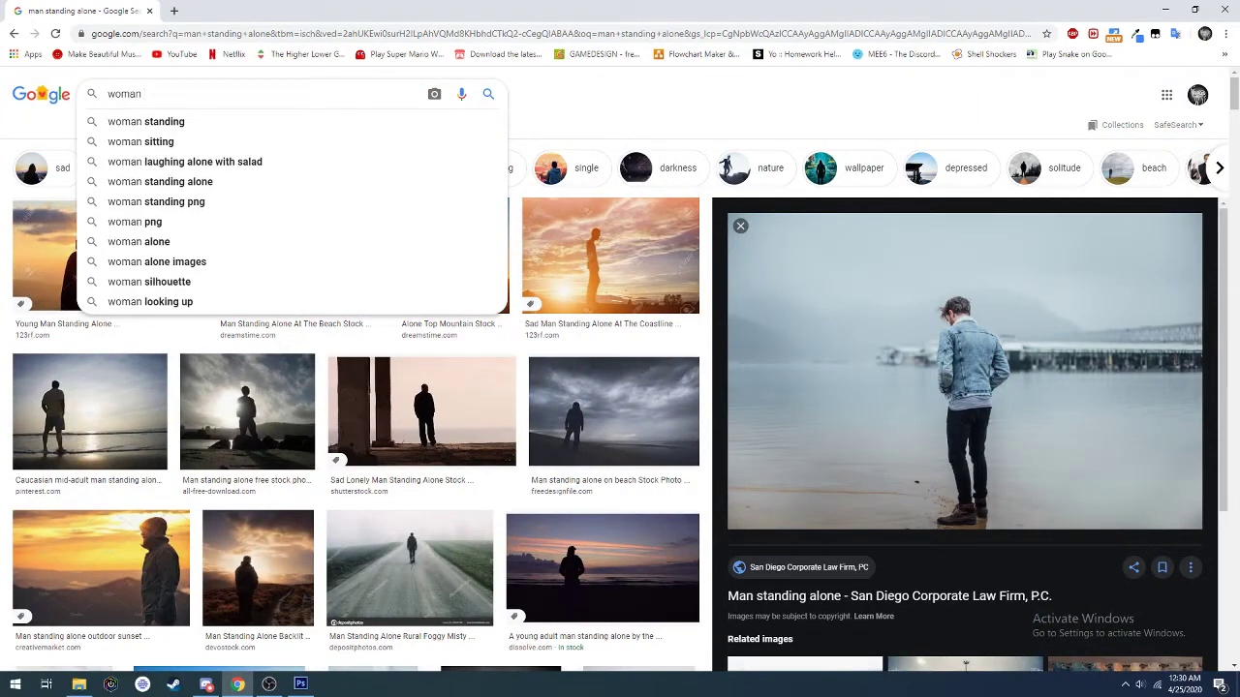
{"action": "key", "text": "Down"}
{"action": "type", "text": "pngh"}
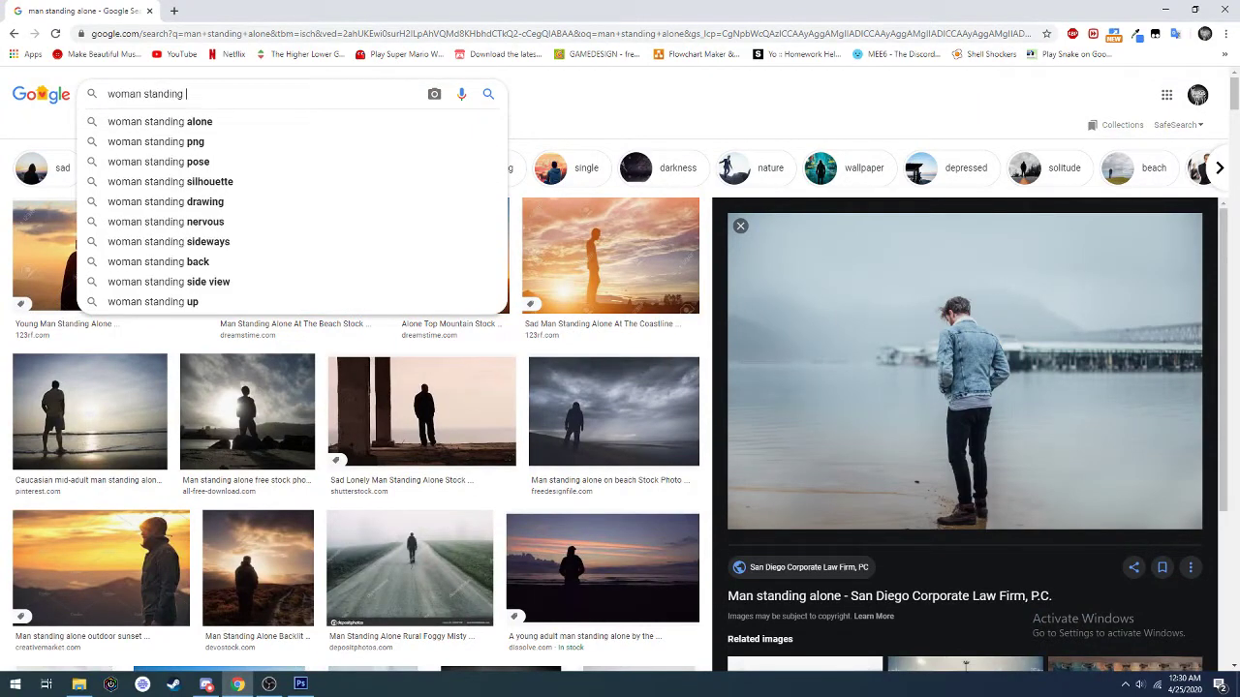
{"action": "key", "text": "BackSpace"}
{"action": "key", "text": "Return"}
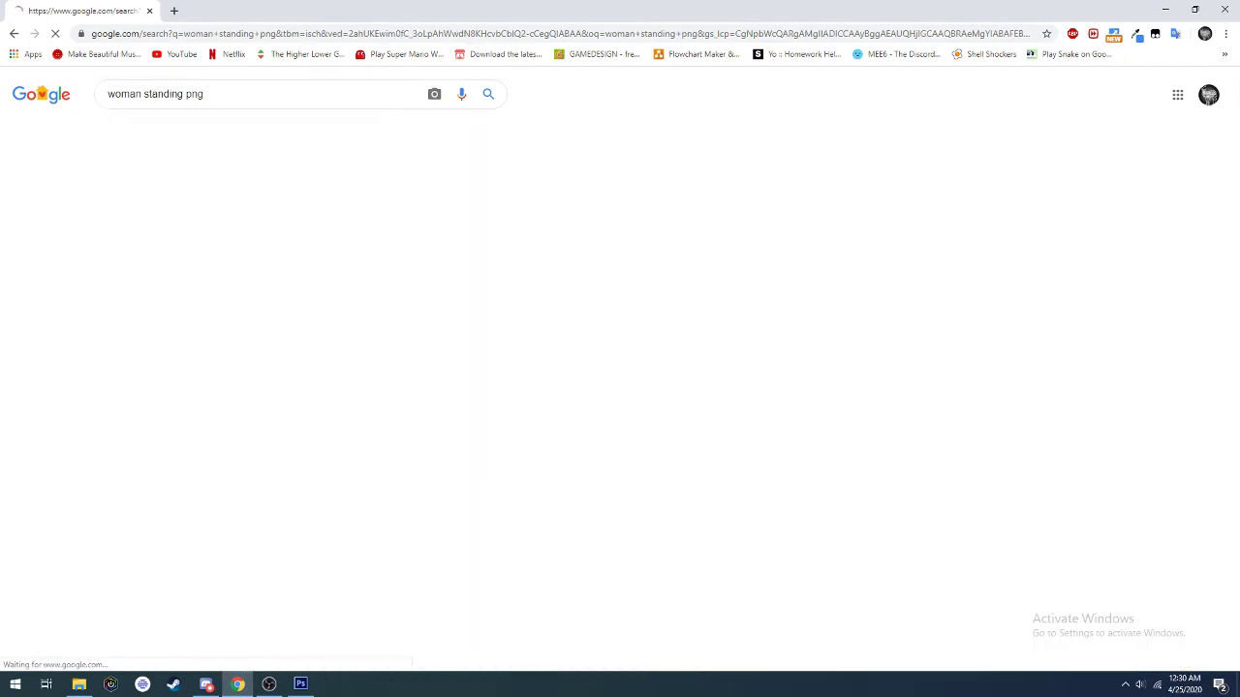
Refine the image search to "woman standing png back"
{"action": "left_click", "coordinate": [253, 120]}
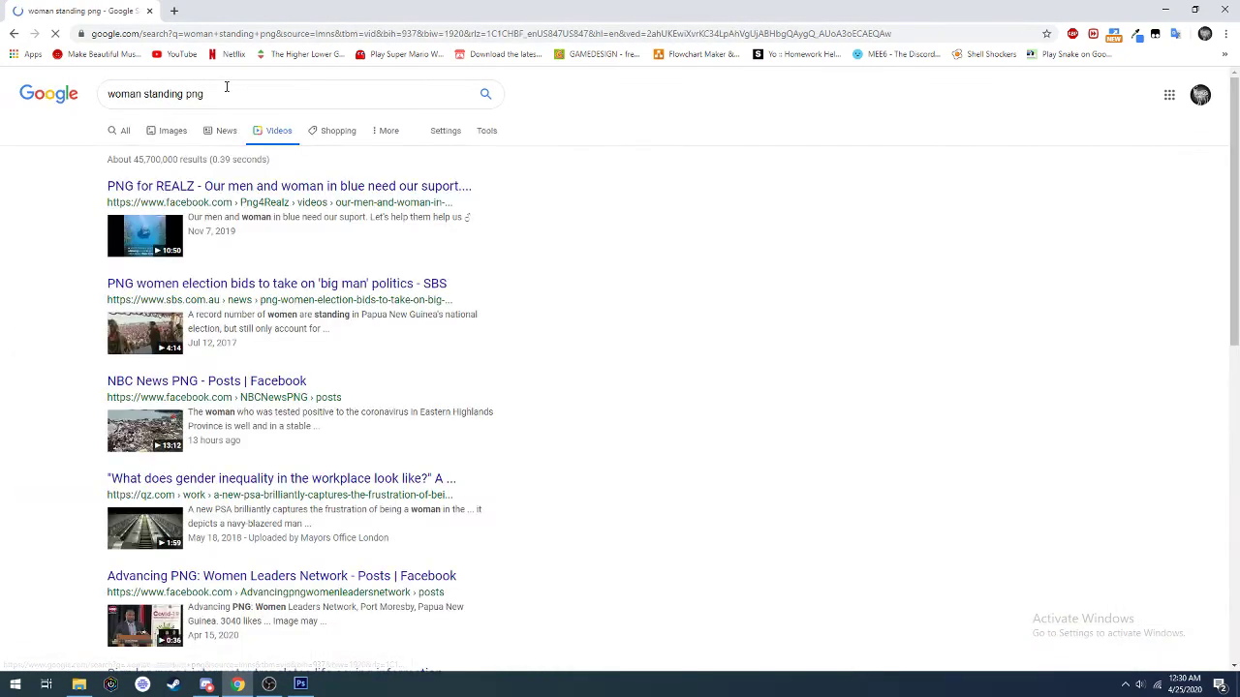
{"action": "left_click", "coordinate": [170, 130]}
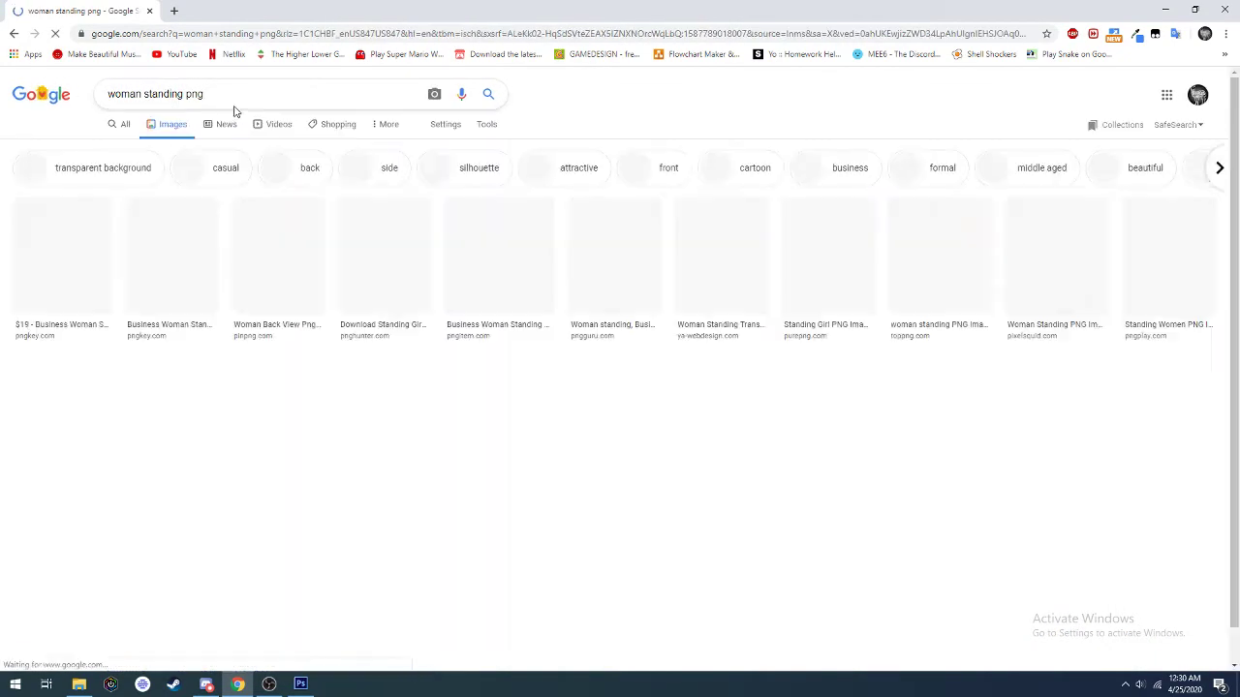
{"action": "left_click", "coordinate": [238, 97]}
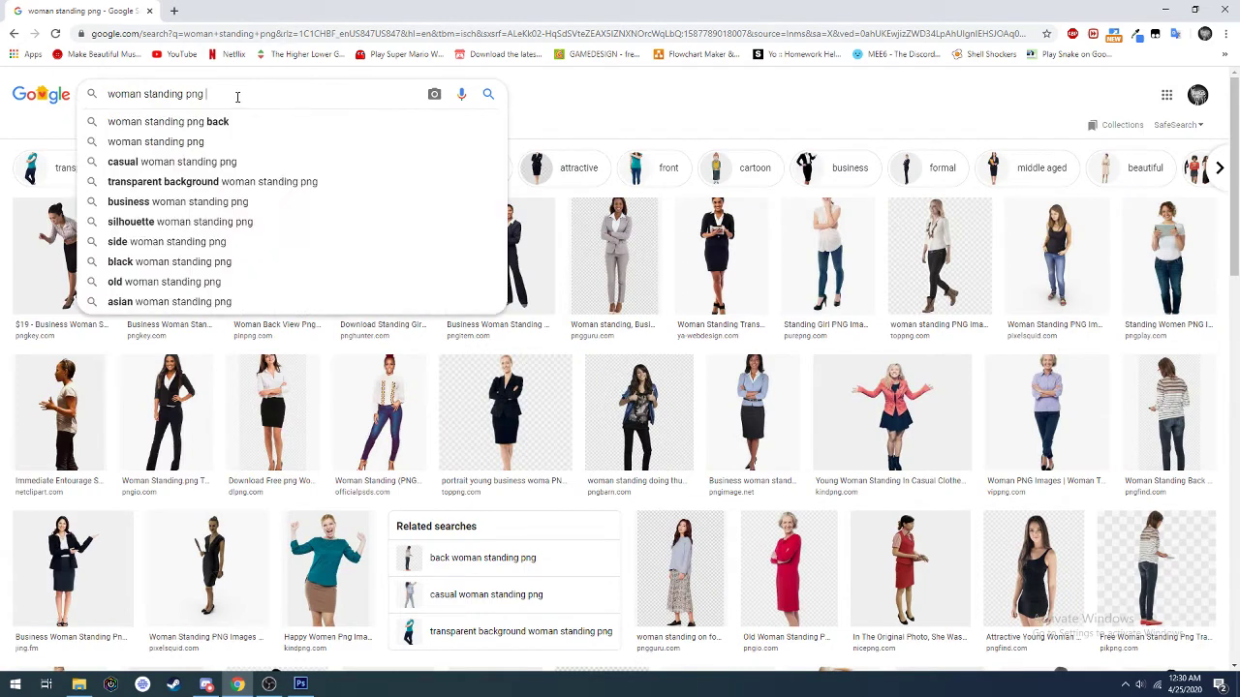
{"action": "left_click", "coordinate": [222, 124]}
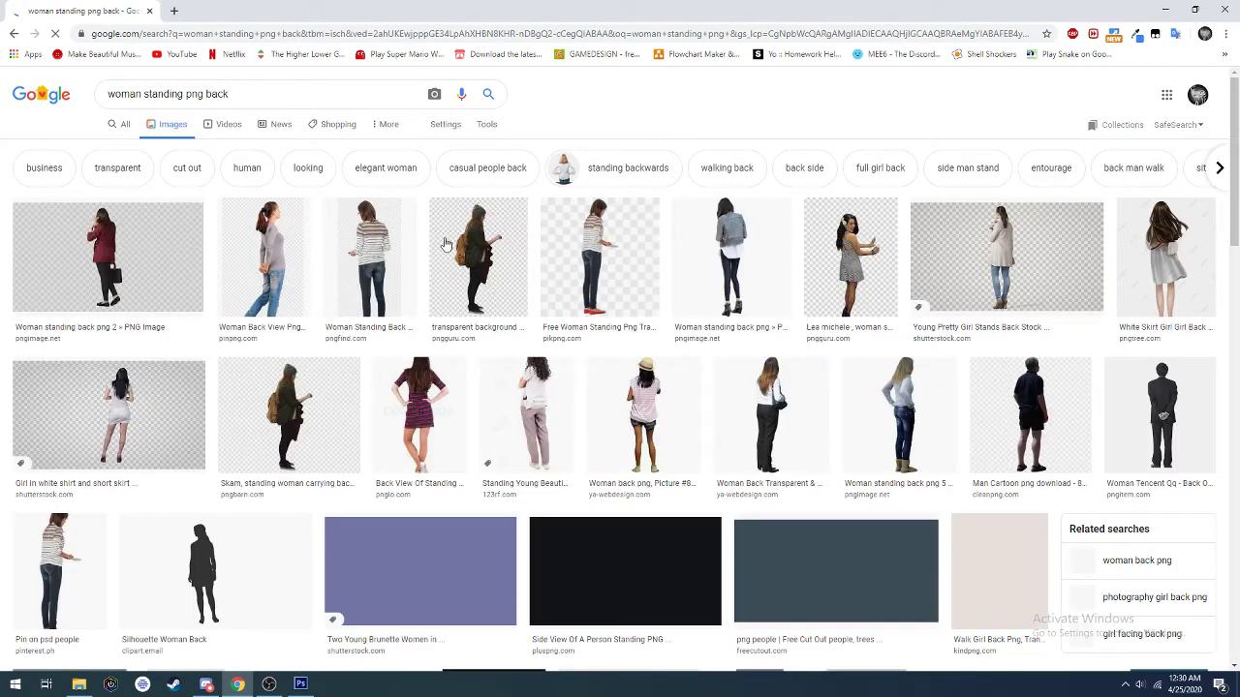
Copy the back-view image of the woman in a denim jacket and black leggings, and paste it into the Photoshop document
{"action": "left_click", "coordinate": [741, 246]}
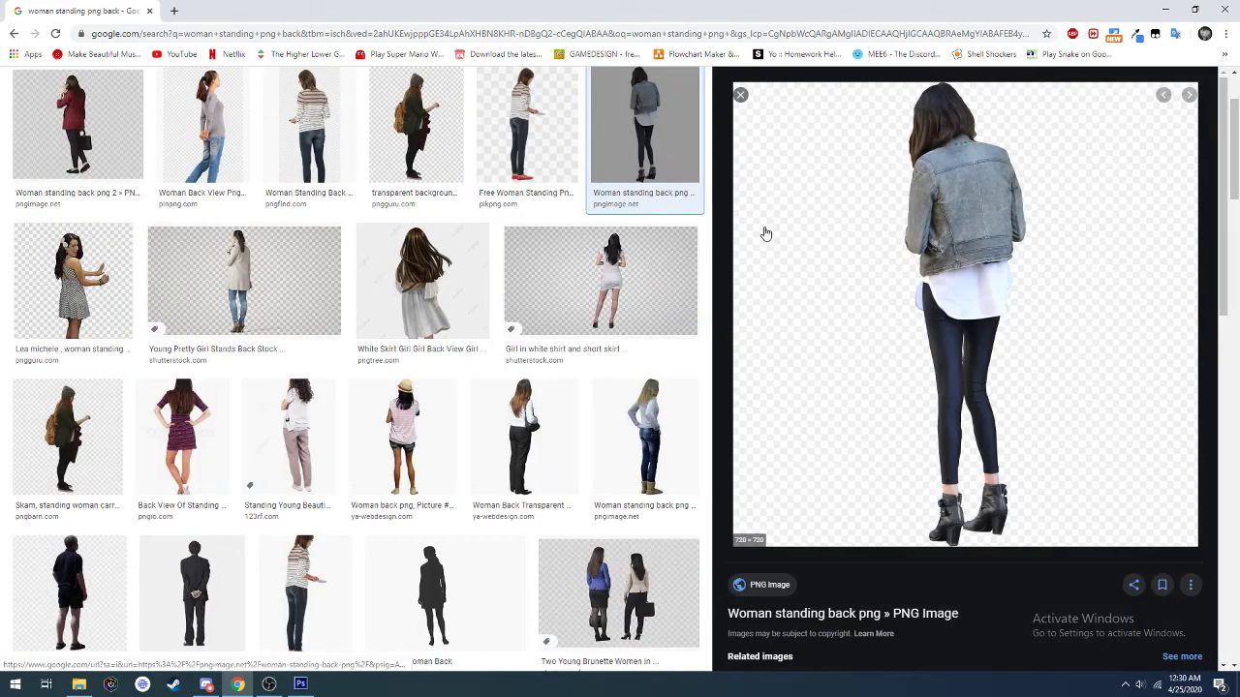
{"action": "right_click", "coordinate": [774, 240]}
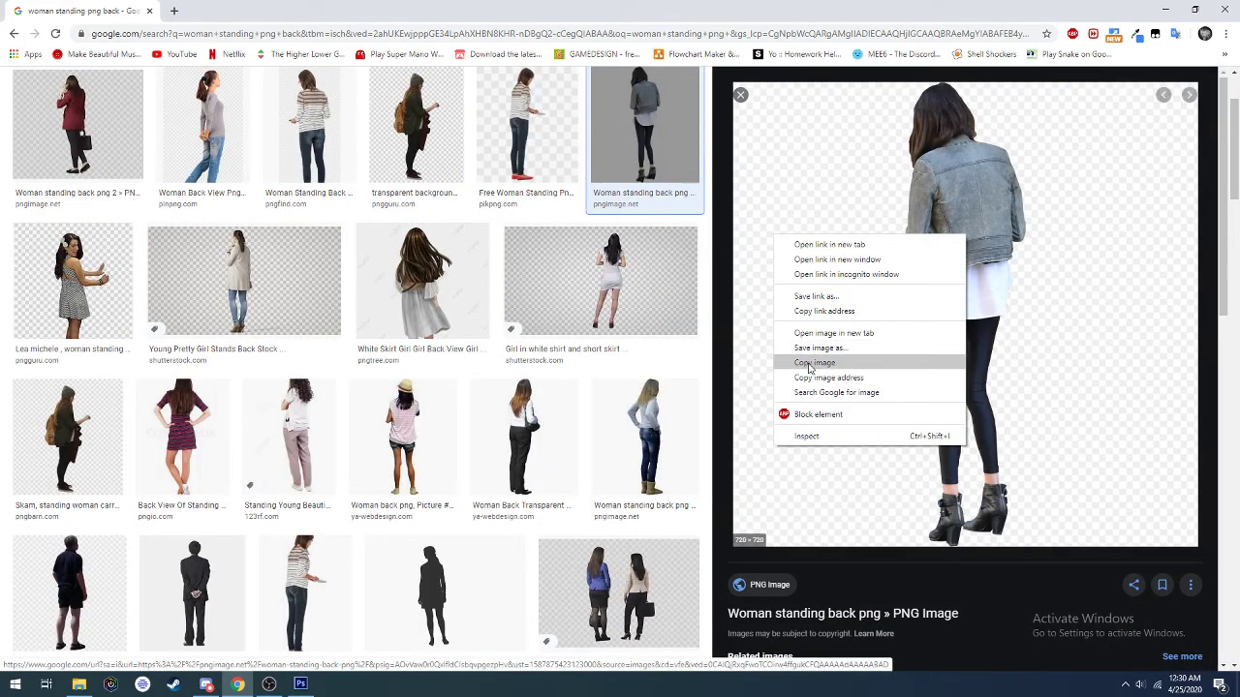
{"action": "left_click", "coordinate": [816, 361]}
{"action": "left_click", "coordinate": [1165, 9]}
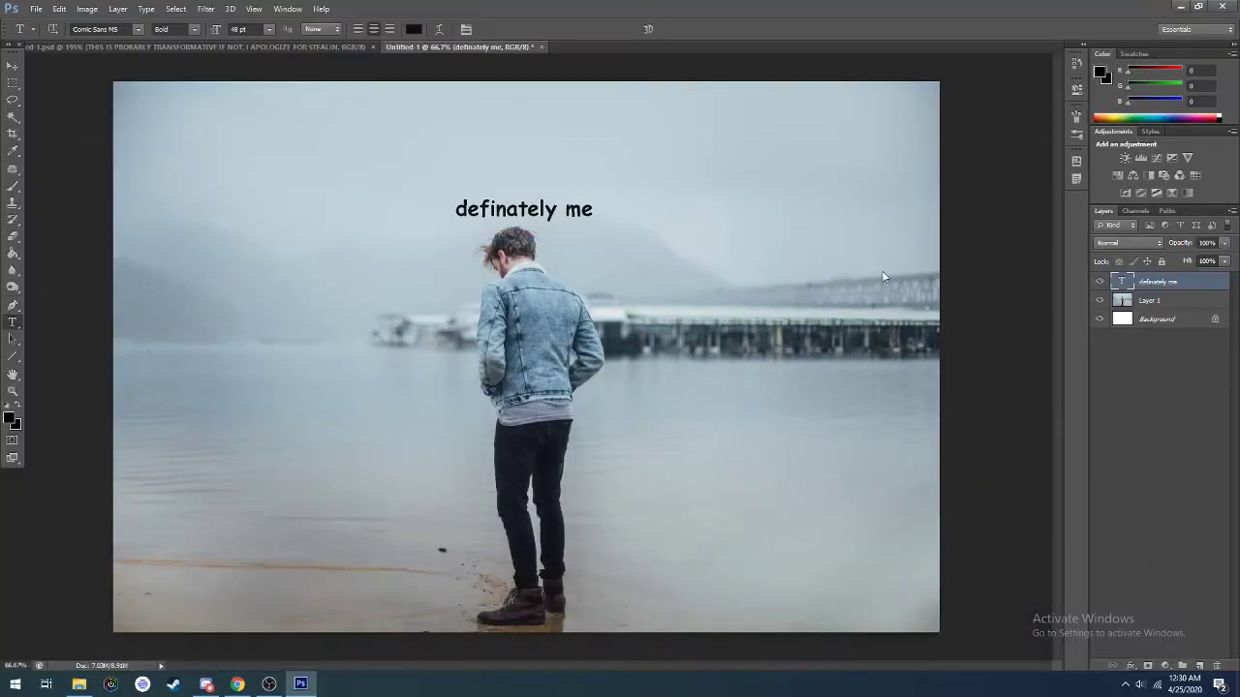
{"action": "key", "text": "ctrl+v"}
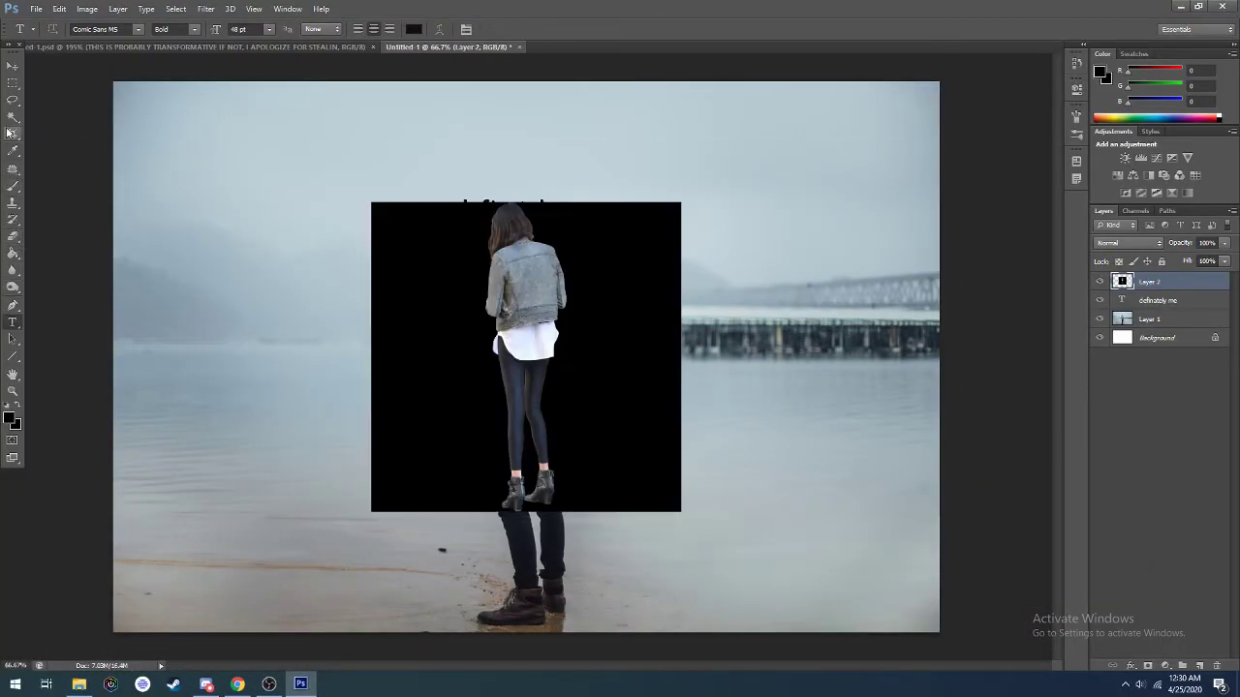
Remove the pasted woman's black background, including the area between her legs, using the Magic Wand, and clear the selection
{"action": "left_click", "coordinate": [12, 116]}
{"action": "left_click", "coordinate": [451, 361]}
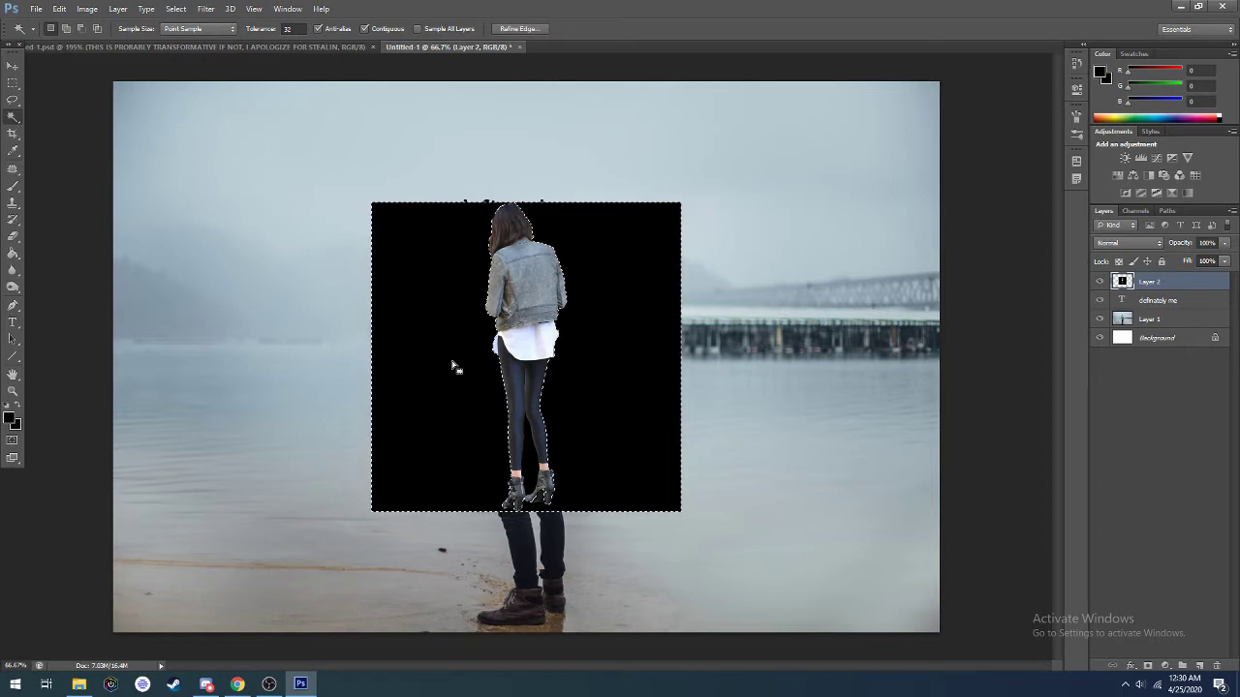
{"action": "key", "text": "Delete"}
{"action": "left_click", "coordinate": [531, 474]}
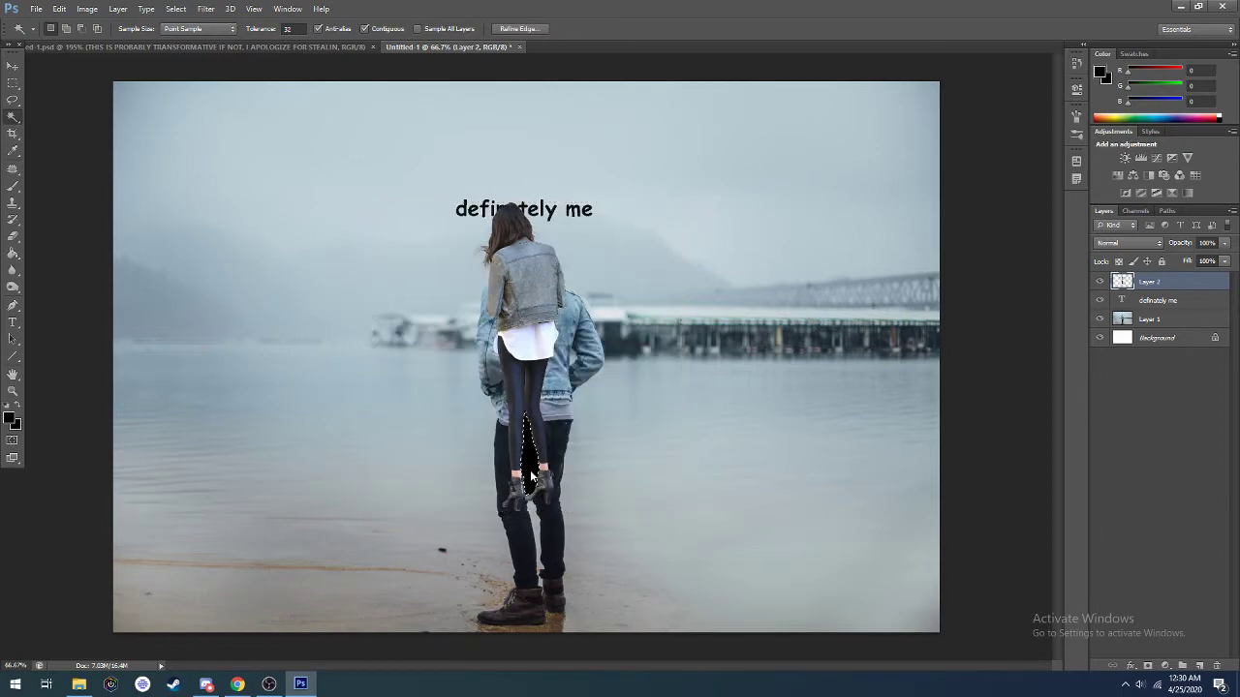
{"action": "key", "text": "Delete"}
{"action": "scroll", "coordinate": [582, 479], "scroll_direction": "up", "scroll_amount": 10}
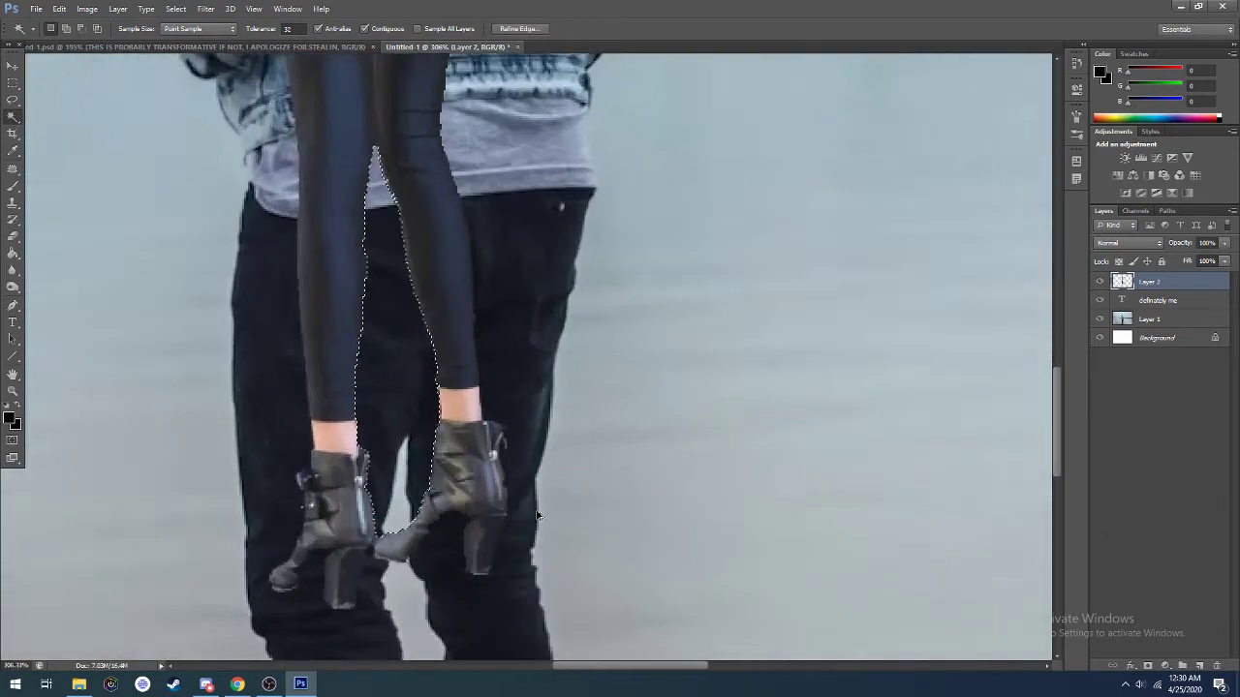
{"action": "scroll", "coordinate": [539, 515], "scroll_direction": "down", "scroll_amount": 8}
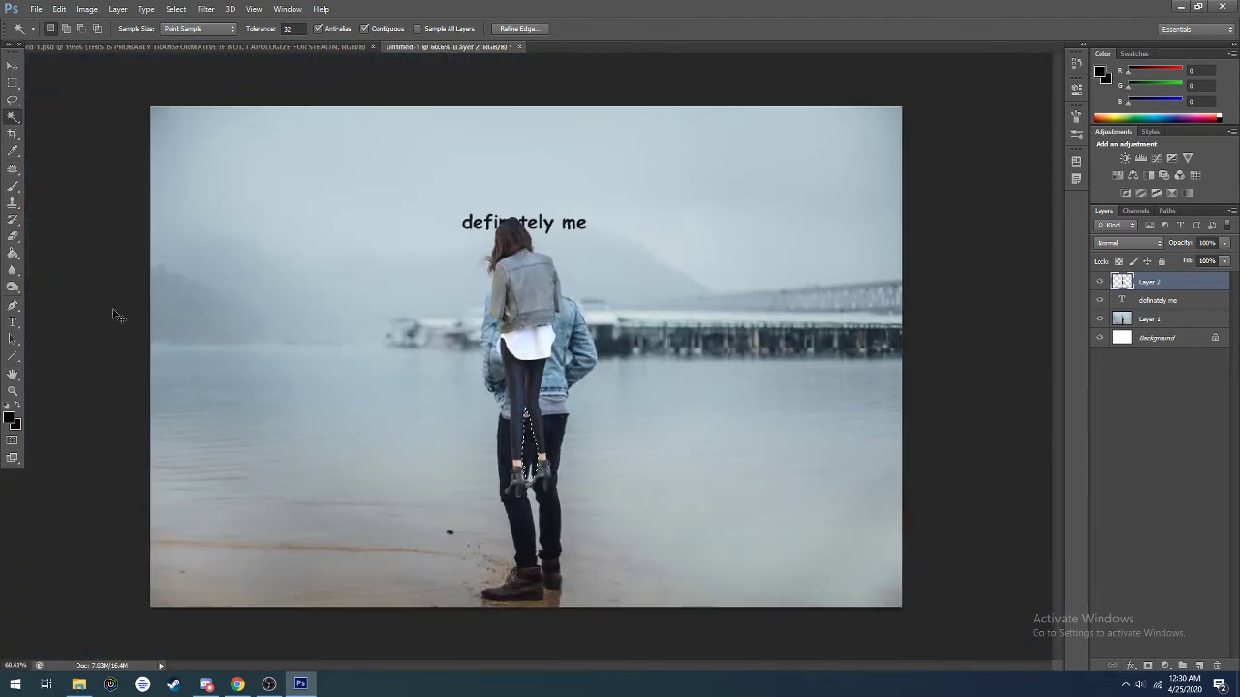
{"action": "left_click", "coordinate": [13, 65]}
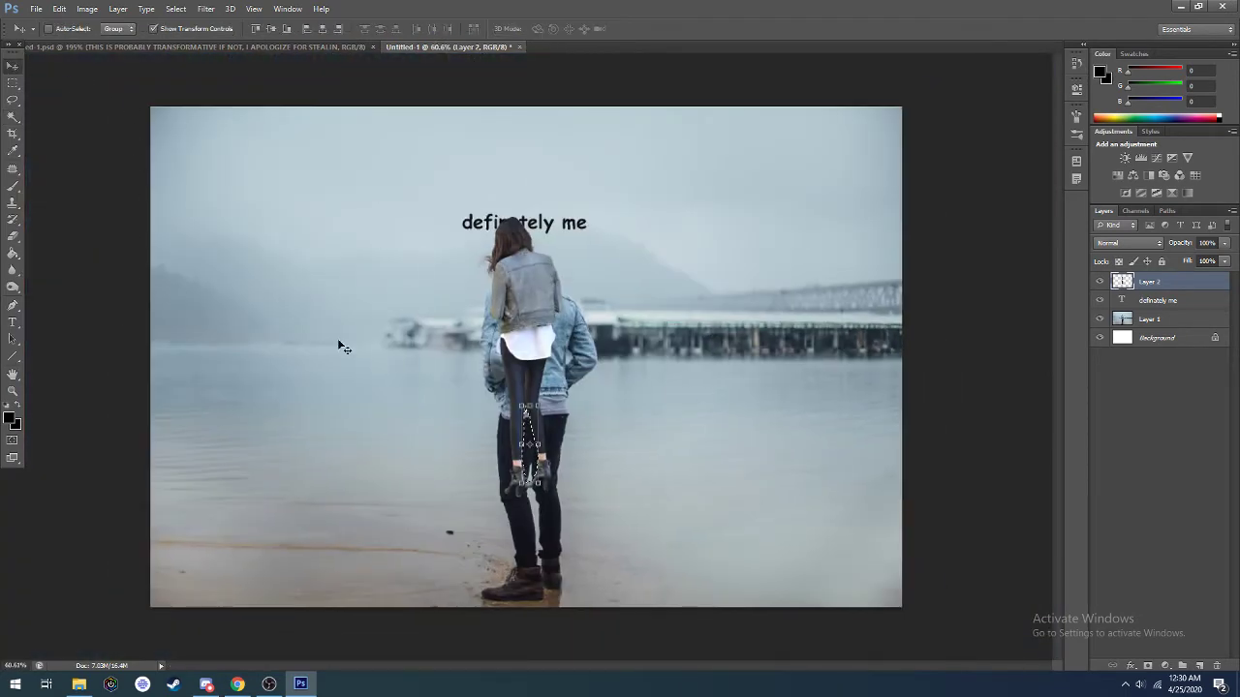
{"action": "left_click", "coordinate": [12, 83]}
{"action": "left_click", "coordinate": [129, 116]}
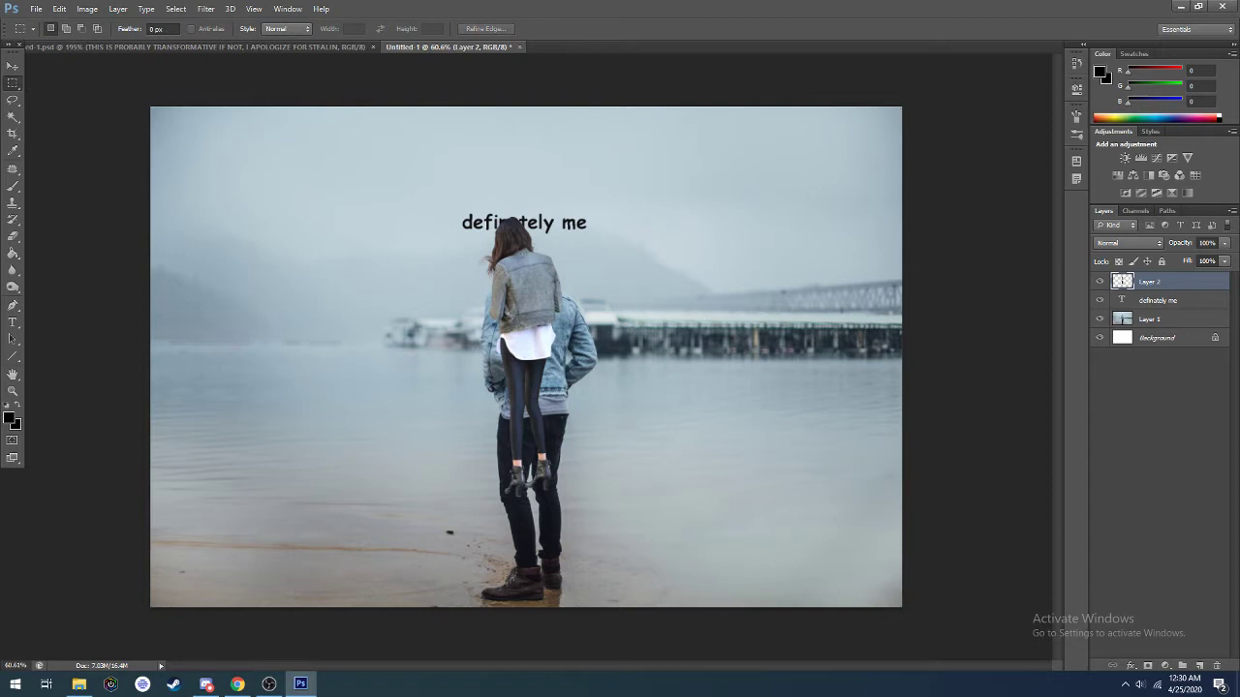
Place the woman to the left of the man and scale her to about 178% so she spans the photo's full height
{"action": "left_click", "coordinate": [14, 66]}
{"action": "left_click_drag", "start_coordinate": [478, 304], "coordinate": [683, 242]}
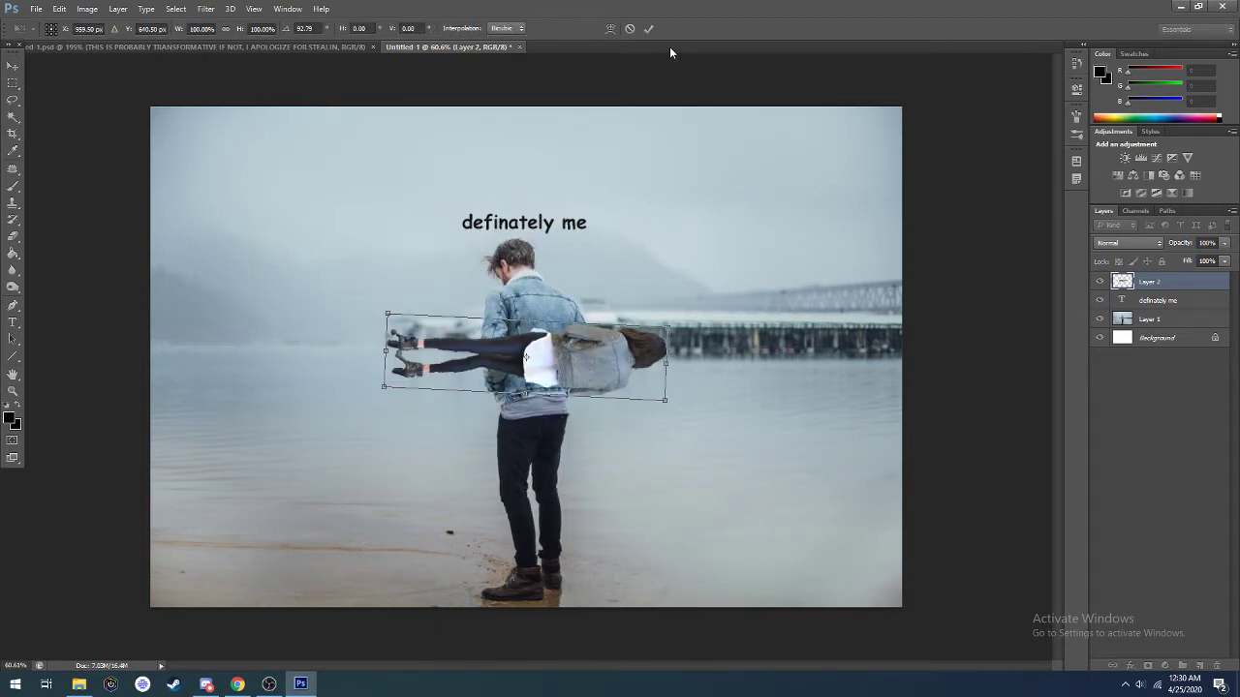
{"action": "left_click", "coordinate": [630, 28]}
{"action": "left_click_drag", "start_coordinate": [525, 312], "coordinate": [424, 400]}
{"action": "left_click_drag", "start_coordinate": [465, 303], "coordinate": [775, 92]}
{"action": "left_click_drag", "start_coordinate": [488, 188], "coordinate": [415, 217]}
{"action": "key", "text": "ctrl+minus"}
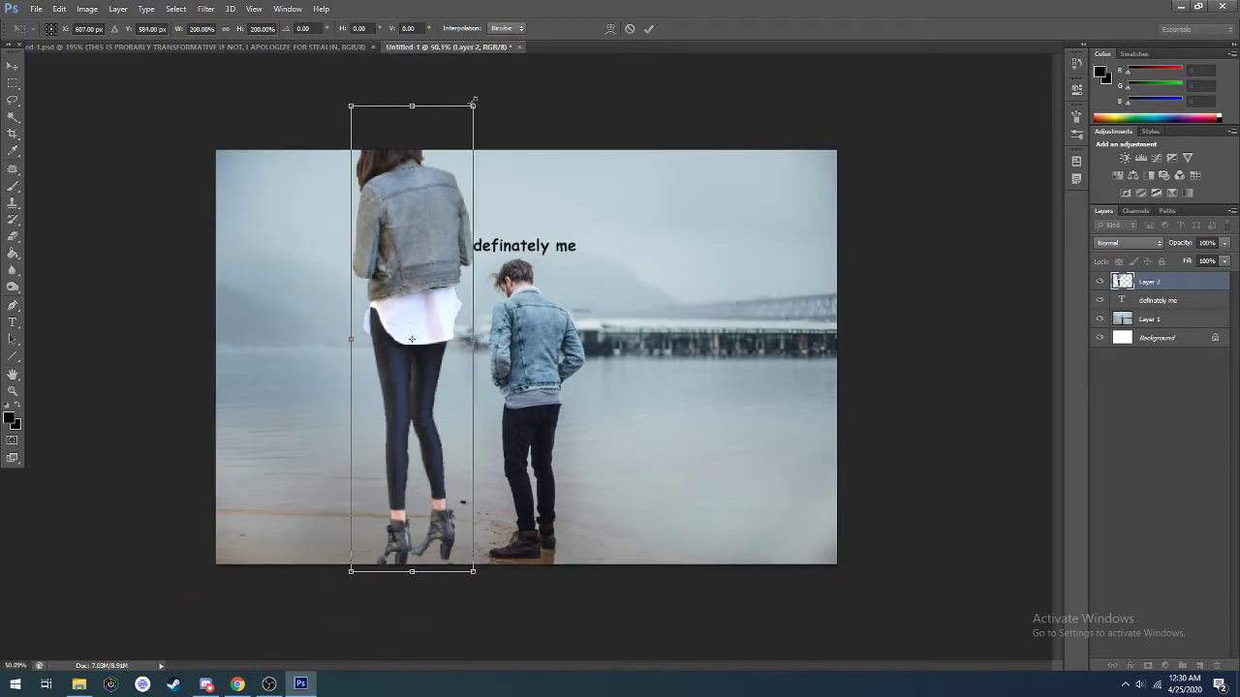
{"action": "left_click_drag", "start_coordinate": [473, 100], "coordinate": [472, 151]}
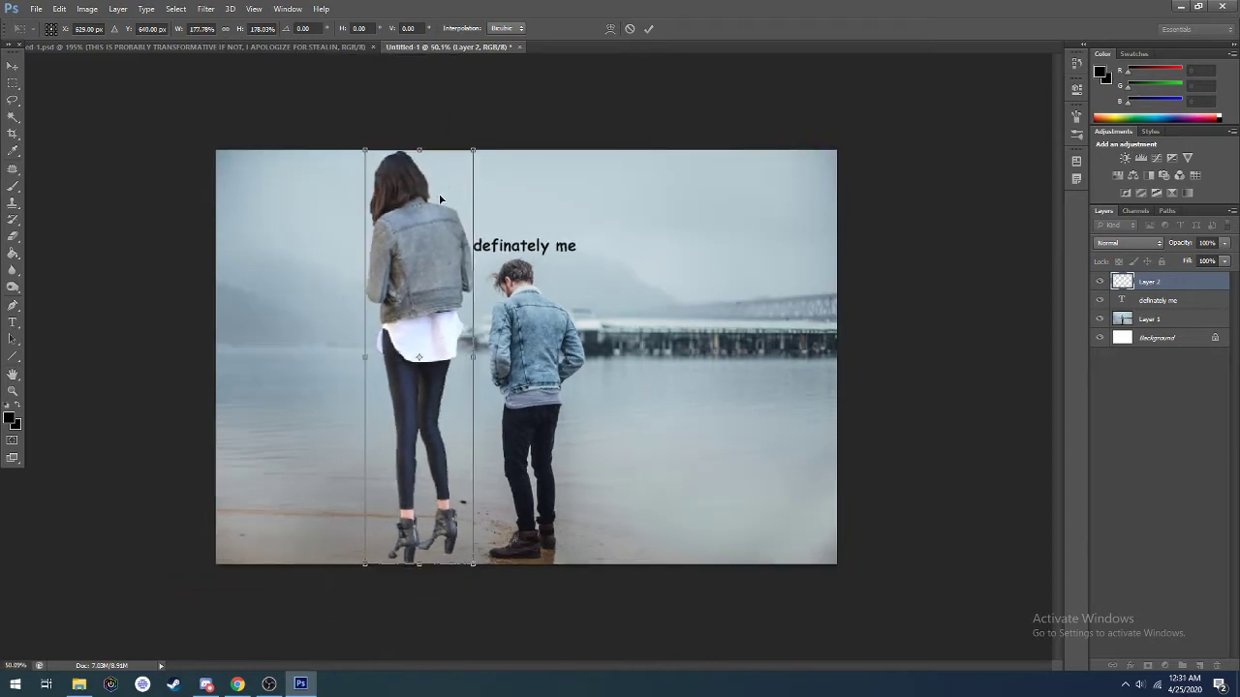
{"action": "left_click", "coordinate": [649, 30]}
{"action": "key", "text": "ctrl+plus"}
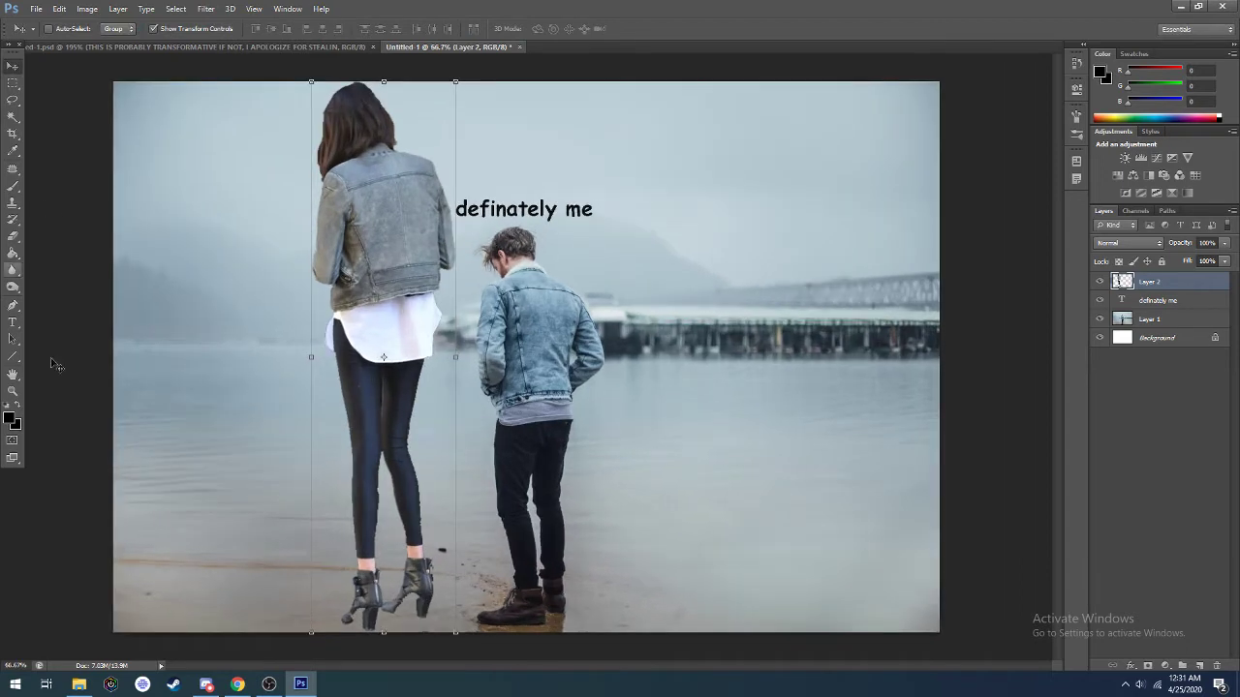
Begin a new text caption in the sky to the left of the woman reading "My brand new"
{"action": "left_click", "coordinate": [12, 321]}
{"action": "key", "text": "ctrl+minus"}
{"action": "key", "text": "ctrl+plus"}
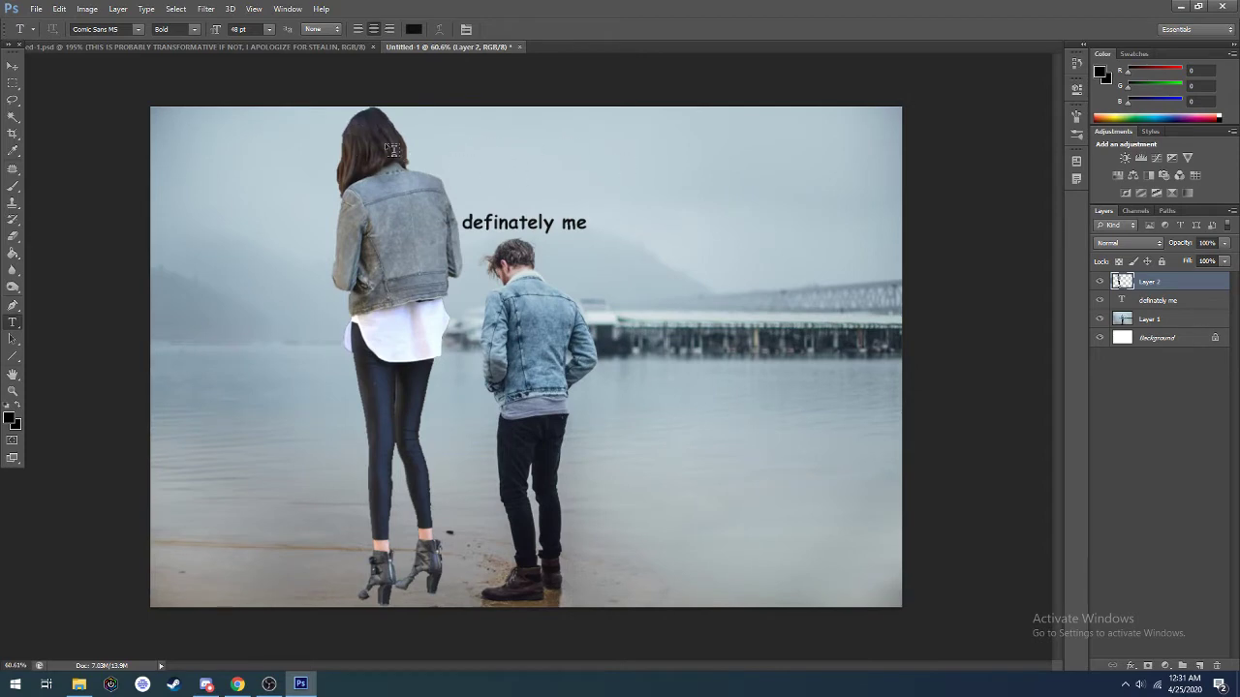
{"action": "left_click", "coordinate": [210, 142]}
{"action": "type", "text": "M"}
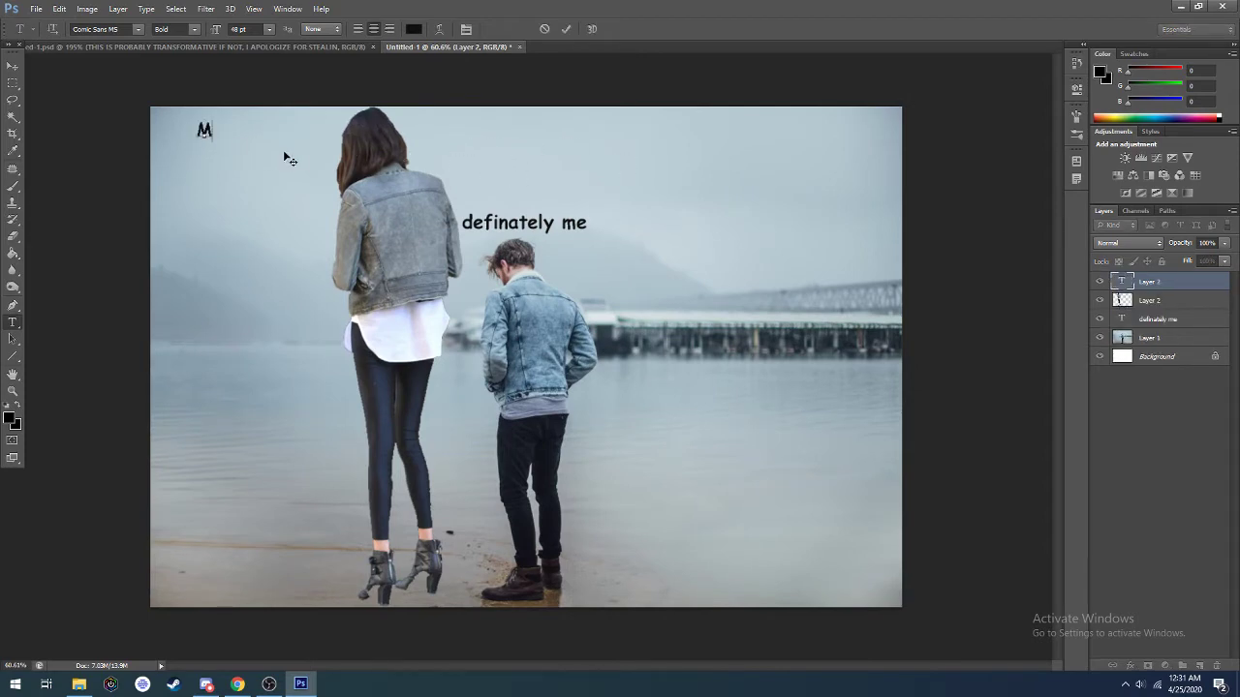
{"action": "type", "text": "y. new"}
{"action": "key", "text": "BackSpace"}
{"action": "key", "text": "BackSpace"}
{"action": "key", "text": "BackSpace"}
{"action": "key", "text": "BackSpace"}
{"action": "key", "text": "BackSpace"}
{"action": "type", "text": ". brand new"}
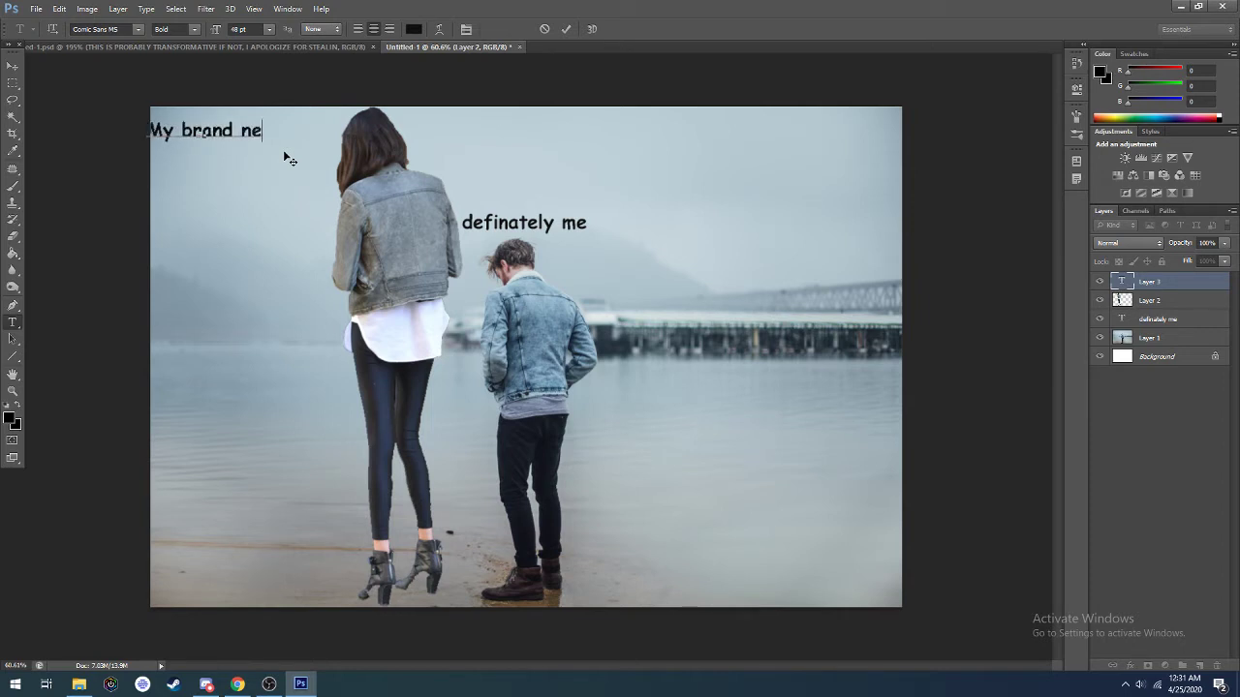
Add the second line "tall girlfriend" to the caption and position it fully inside the photo's upper-left corner
{"action": "key", "text": "Return"}
{"action": "type", "text": "tal"}
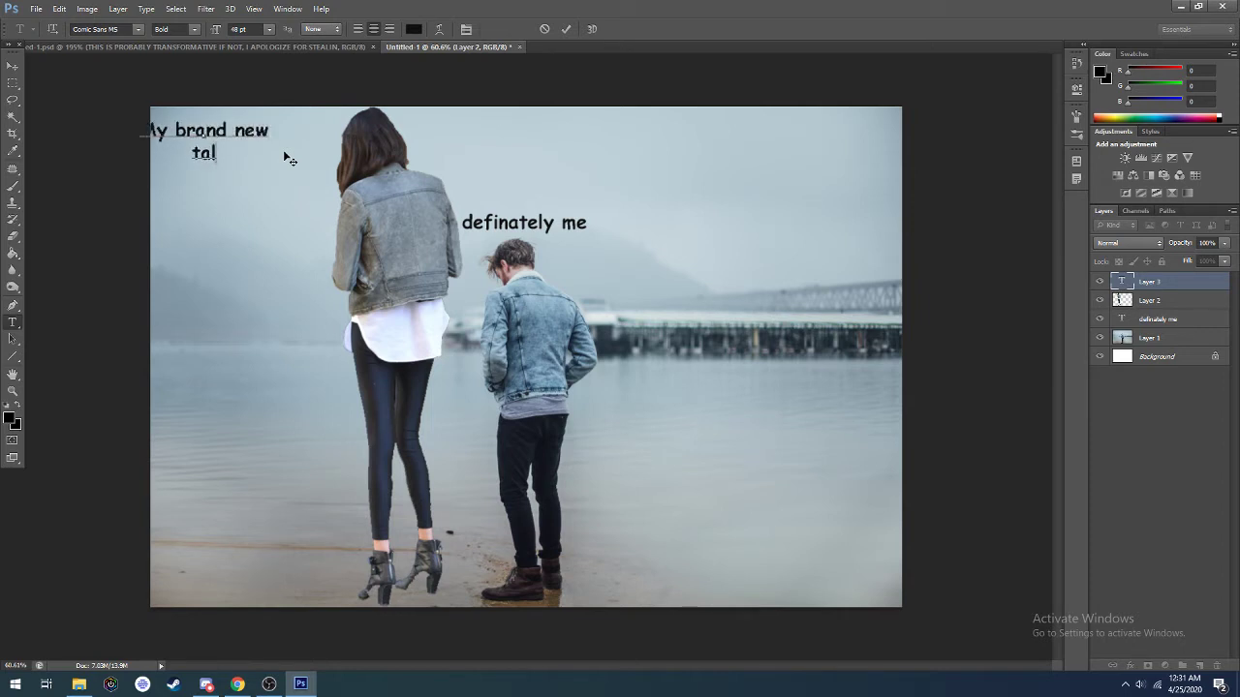
{"action": "type", "text": "l girlf"}
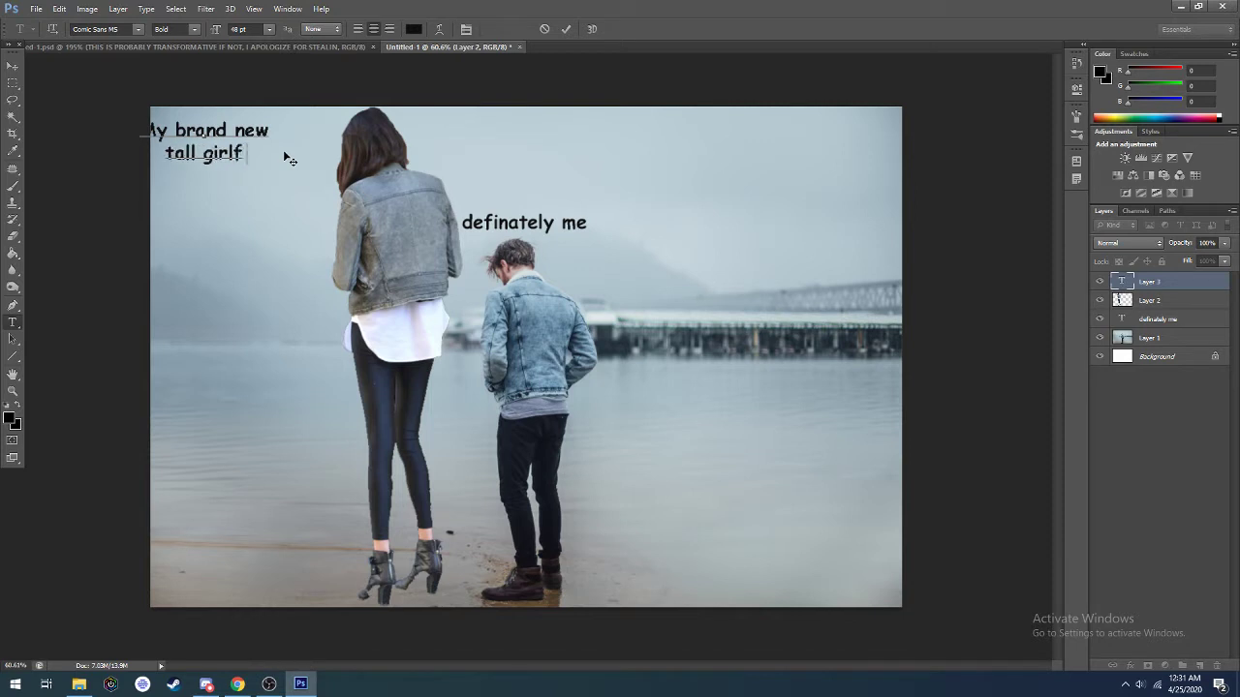
{"action": "type", "text": "riend"}
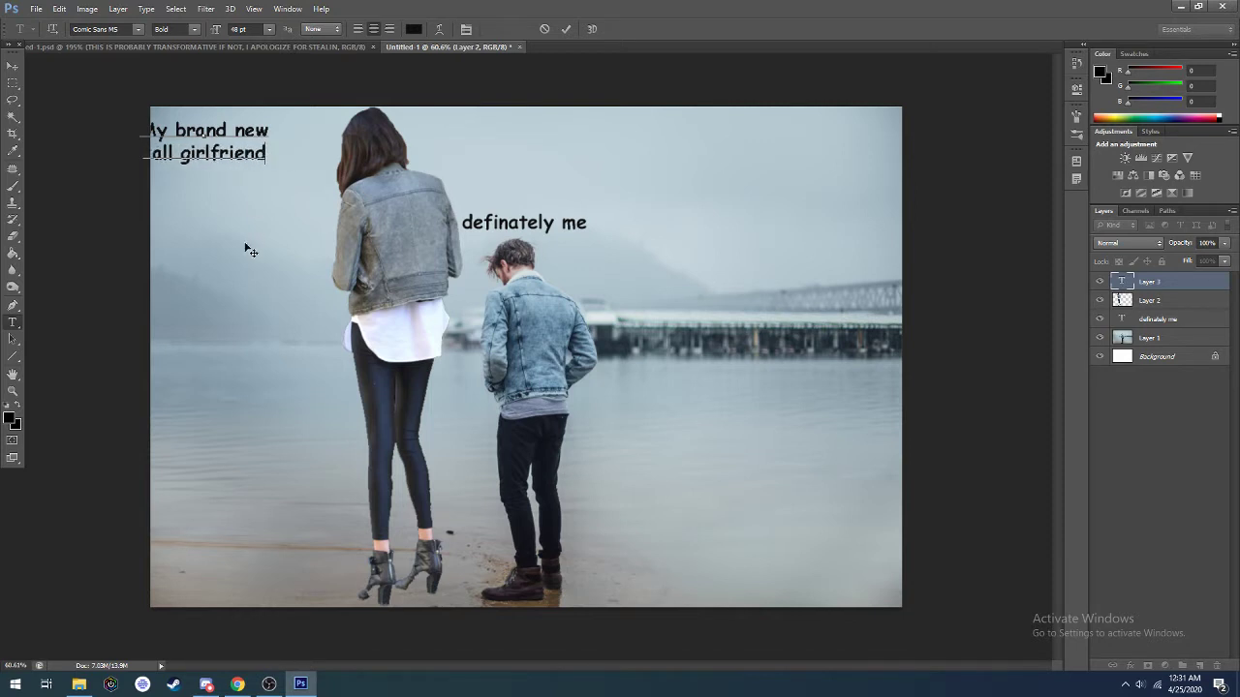
{"action": "left_click_drag", "start_coordinate": [243, 249], "coordinate": [280, 256]}
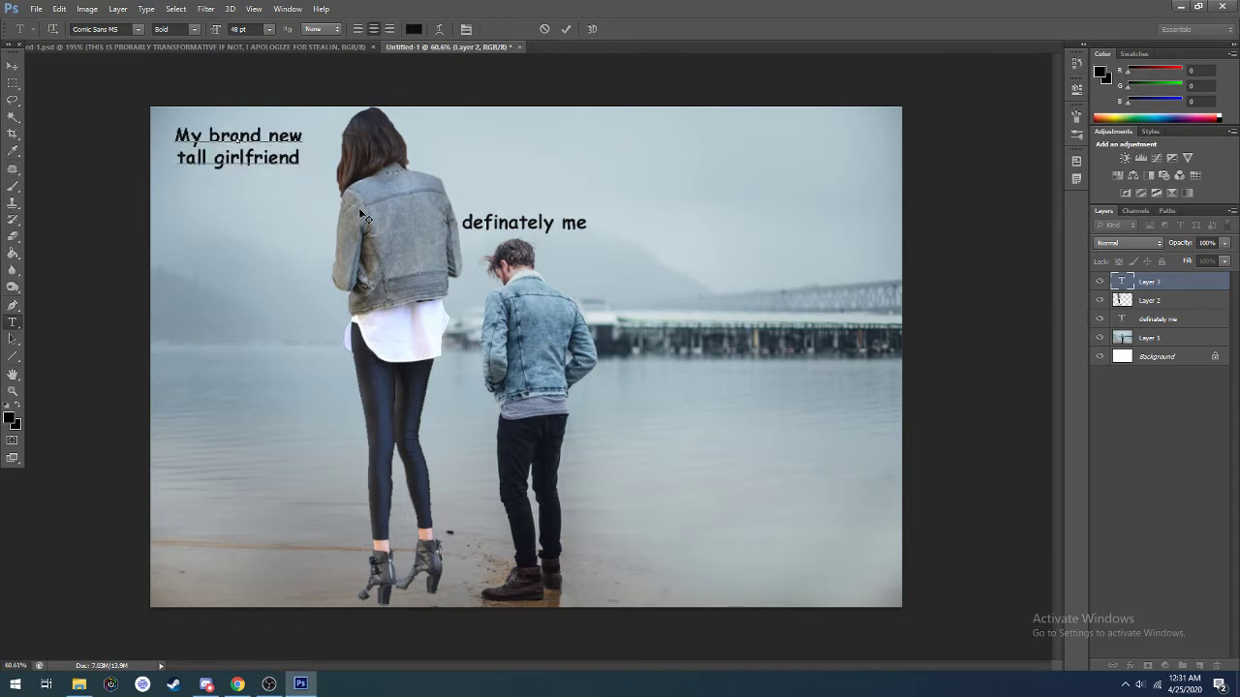
{"action": "left_click", "coordinate": [566, 30]}
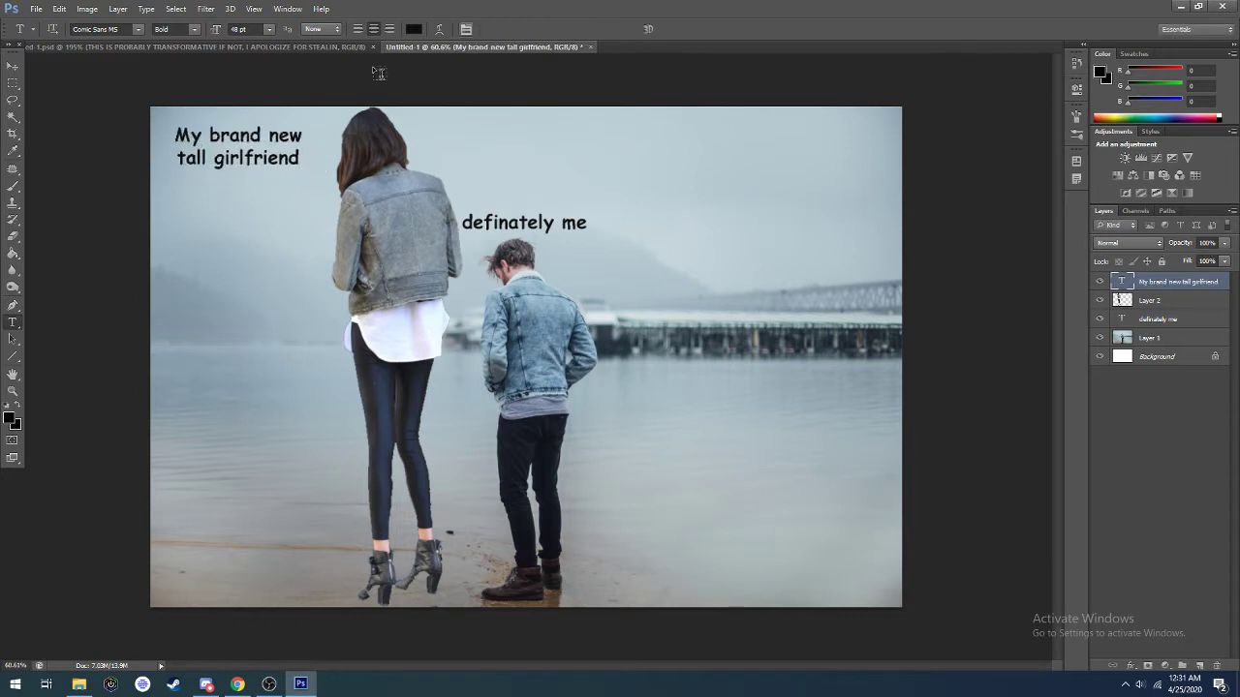
Create a new empty layer above the captions and set the Brush size to 24 px
{"action": "left_click", "coordinate": [14, 186]}
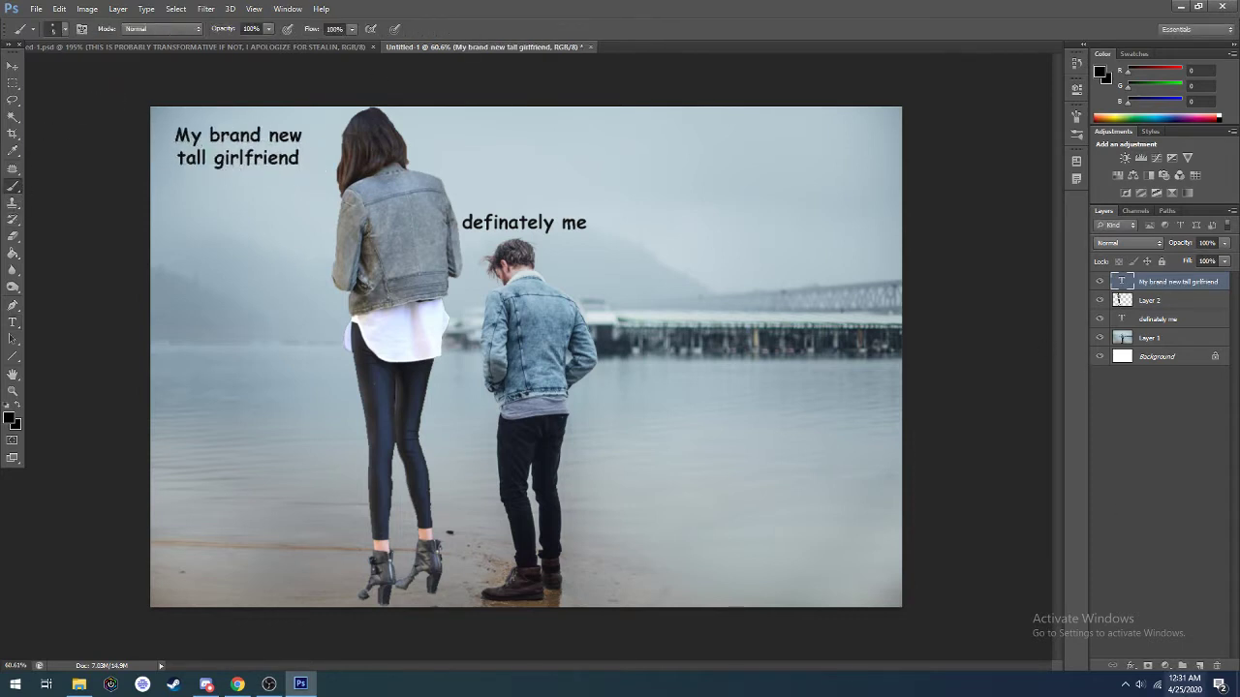
{"action": "left_click", "coordinate": [1199, 667]}
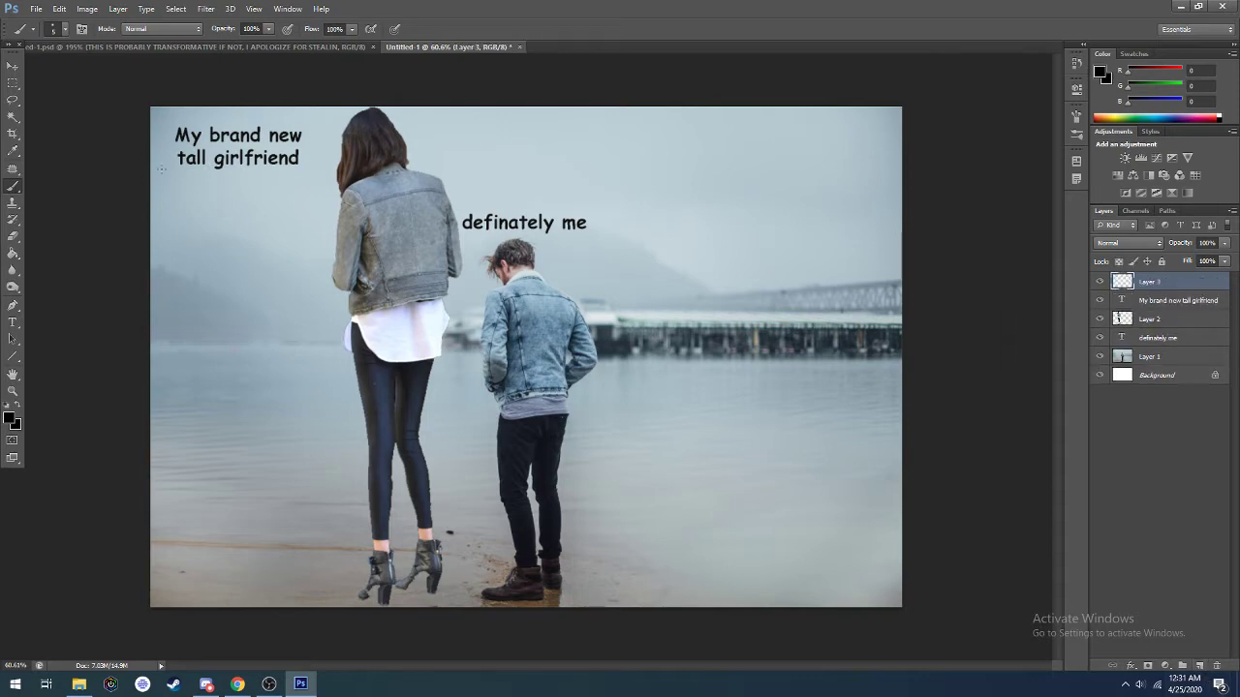
{"action": "left_click", "coordinate": [56, 28]}
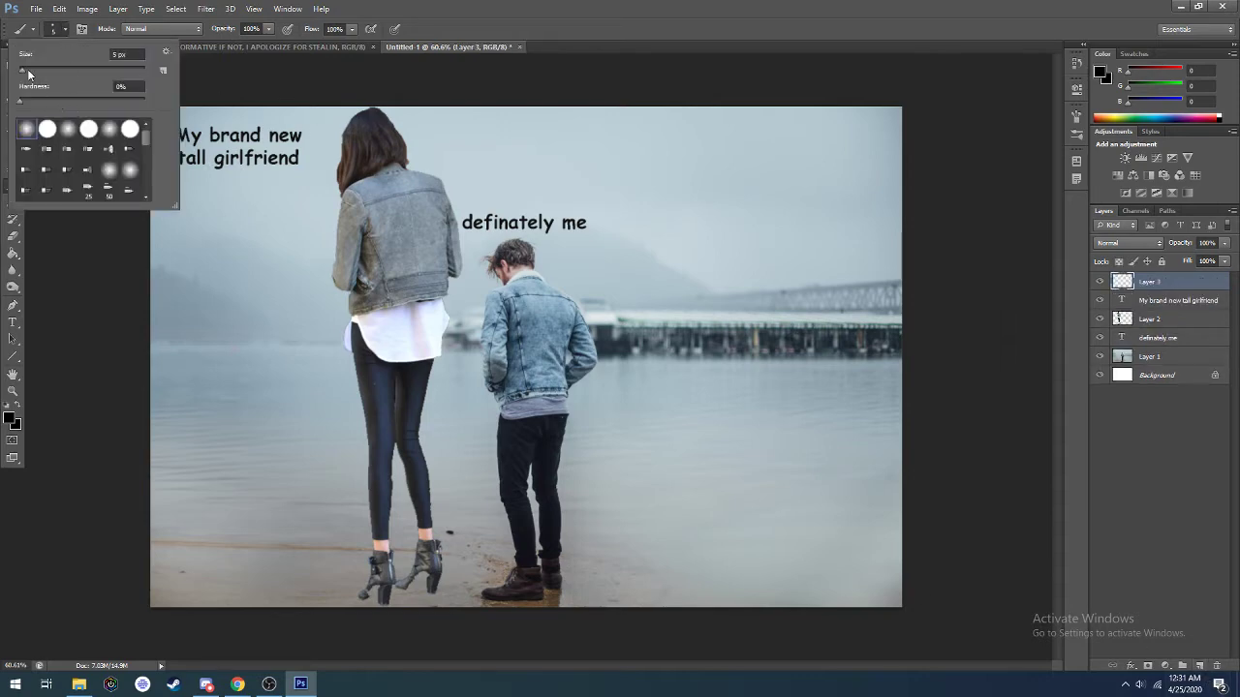
{"action": "left_click_drag", "start_coordinate": [28, 74], "coordinate": [35, 76]}
{"action": "left_click", "coordinate": [65, 30]}
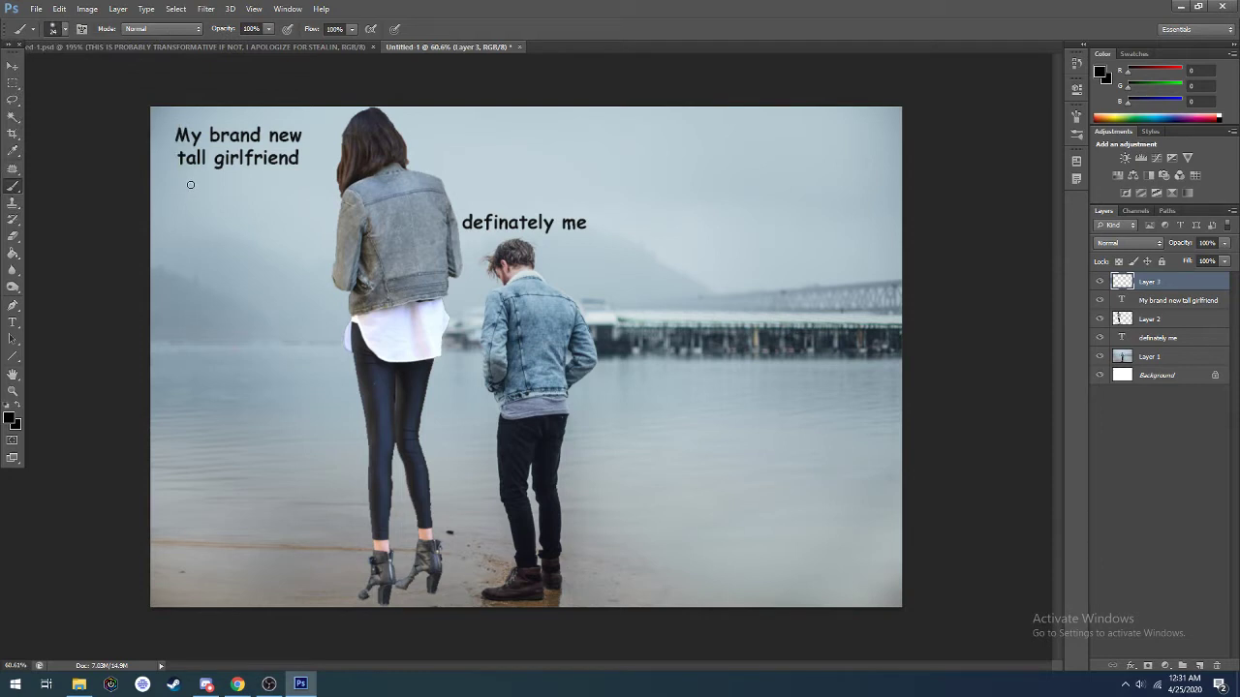
Try to paint a freehand black arrow beneath the girlfriend caption pointing toward the woman, undoing each attempt
{"action": "left_click_drag", "start_coordinate": [195, 184], "coordinate": [245, 182]}
{"action": "key", "text": "ctrl+z"}
{"action": "mouse_move", "coordinate": [188, 187]}
{"action": "left_mouse_down"}
{"action": "mouse_move", "coordinate": [273, 177]}
{"action": "mouse_move", "coordinate": [245, 193]}
{"action": "left_mouse_up"}
{"action": "key", "text": "ctrl+alt+z"}
{"action": "key", "text": "ctrl+alt+z"}
{"action": "mouse_move", "coordinate": [304, 182]}
{"action": "left_mouse_down"}
{"action": "mouse_move", "coordinate": [199, 173]}
{"action": "mouse_move", "coordinate": [275, 184]}
{"action": "left_mouse_up"}
{"action": "key", "text": "ctrl+alt+z"}
{"action": "key", "text": "ctrl+alt+z"}
{"action": "scroll", "coordinate": [454, 234], "scroll_direction": "up", "scroll_amount": 2}
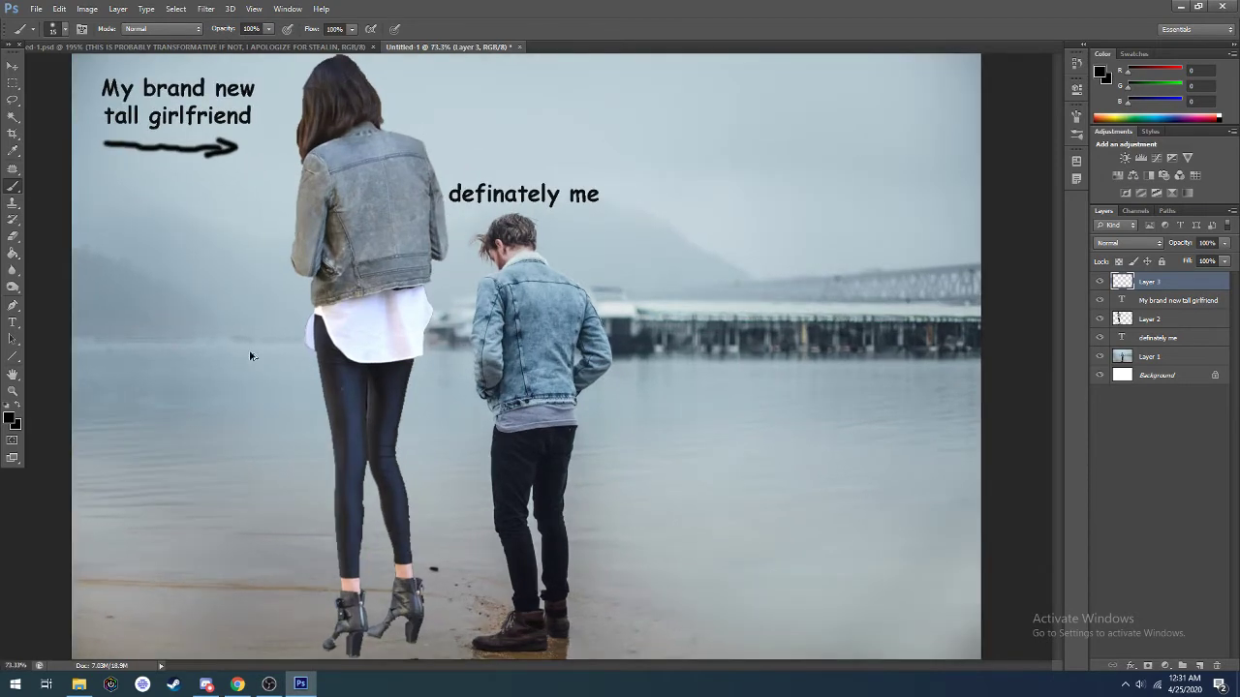
{"action": "key", "text": "ctrl+alt+z"}
{"action": "key", "text": "ctrl+alt+z"}
Try to draw a straight black line beneath the girlfriend caption with the Line tool, raising its stroke to 17.08 pt
{"action": "left_click", "coordinate": [14, 356]}
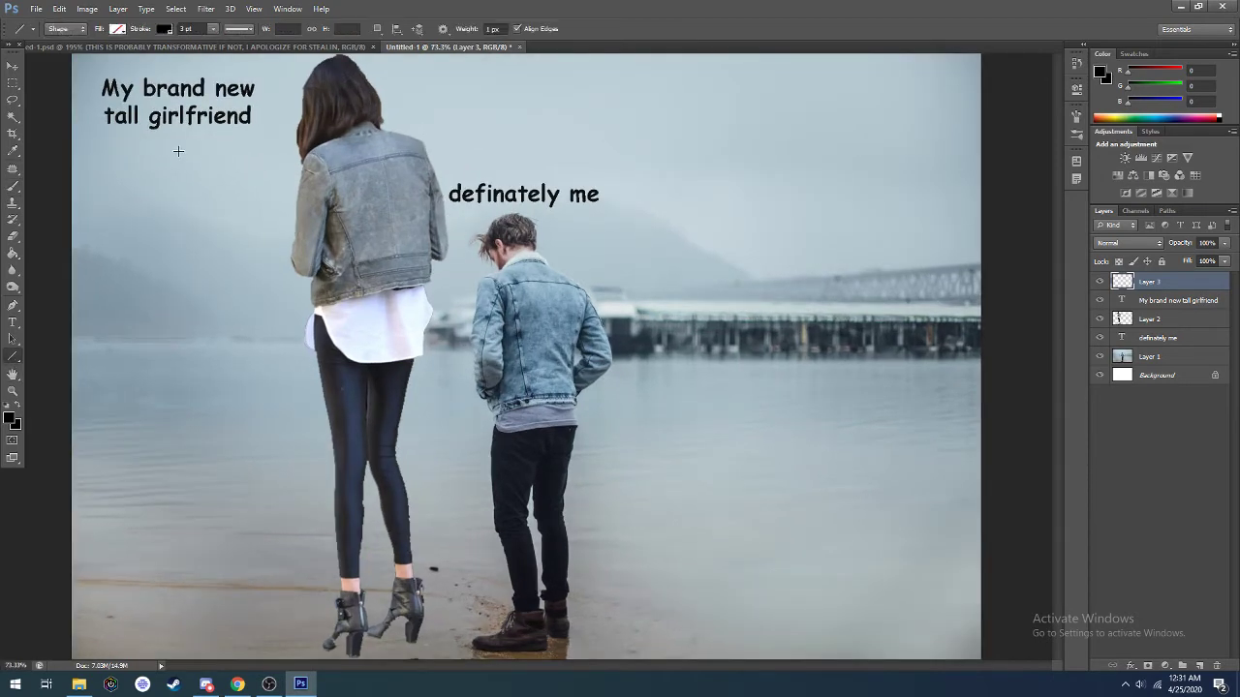
{"action": "left_click_drag", "start_coordinate": [101, 183], "coordinate": [253, 184]}
{"action": "key", "text": "ctrl+z"}
{"action": "left_click", "coordinate": [212, 29]}
{"action": "left_click_drag", "start_coordinate": [207, 46], "coordinate": [223, 47]}
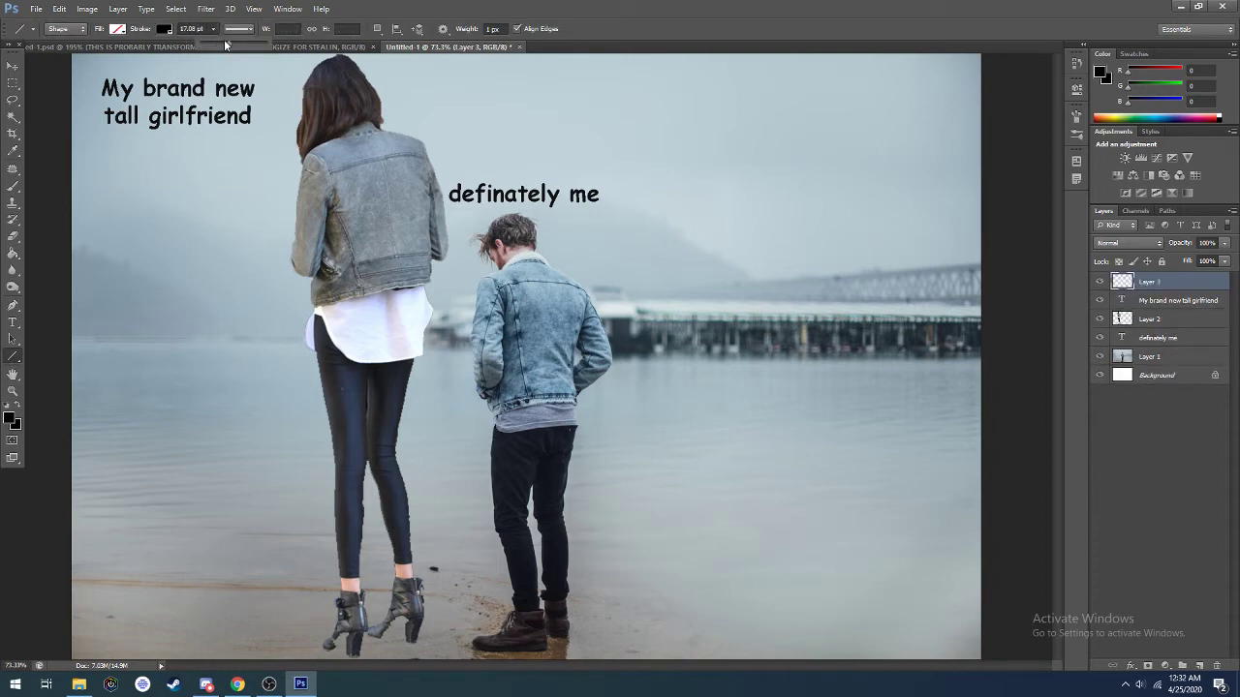
{"action": "left_click", "coordinate": [214, 35]}
{"action": "left_click_drag", "start_coordinate": [110, 153], "coordinate": [252, 153]}
{"action": "key", "text": "ctrl+z"}
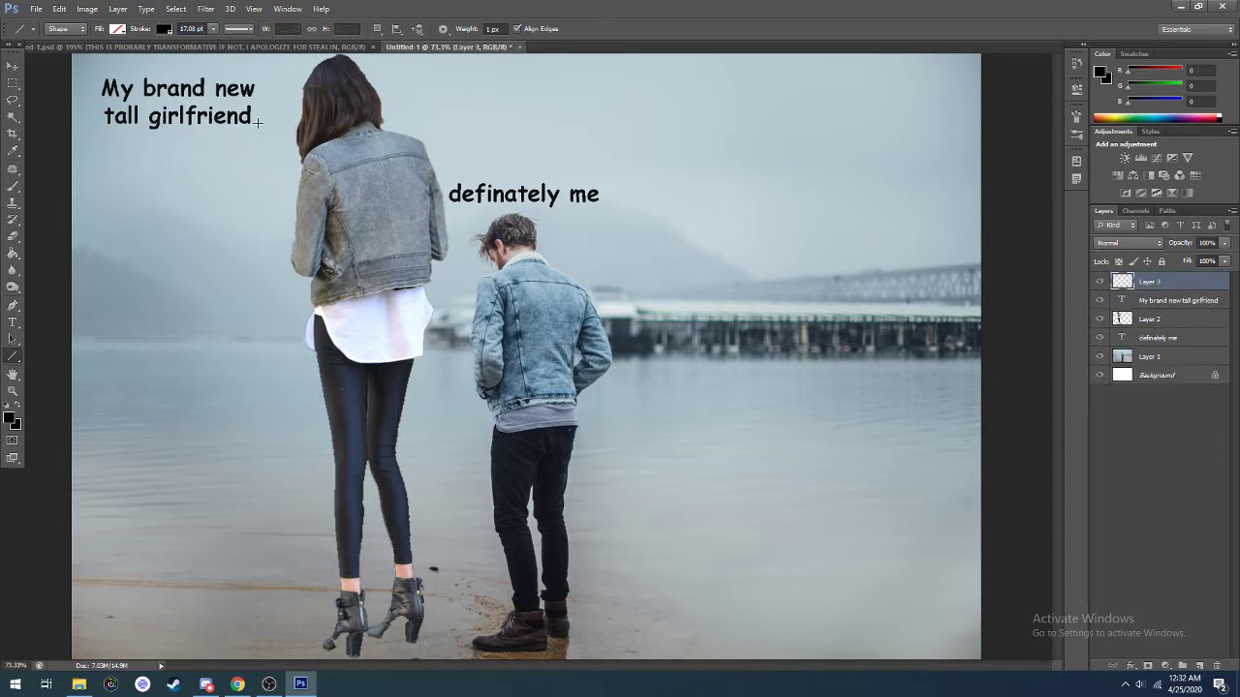
Scale the woman down proportionally to roughly the man's height, keeping her feet at the photo's lower edge
{"action": "left_click", "coordinate": [11, 70]}
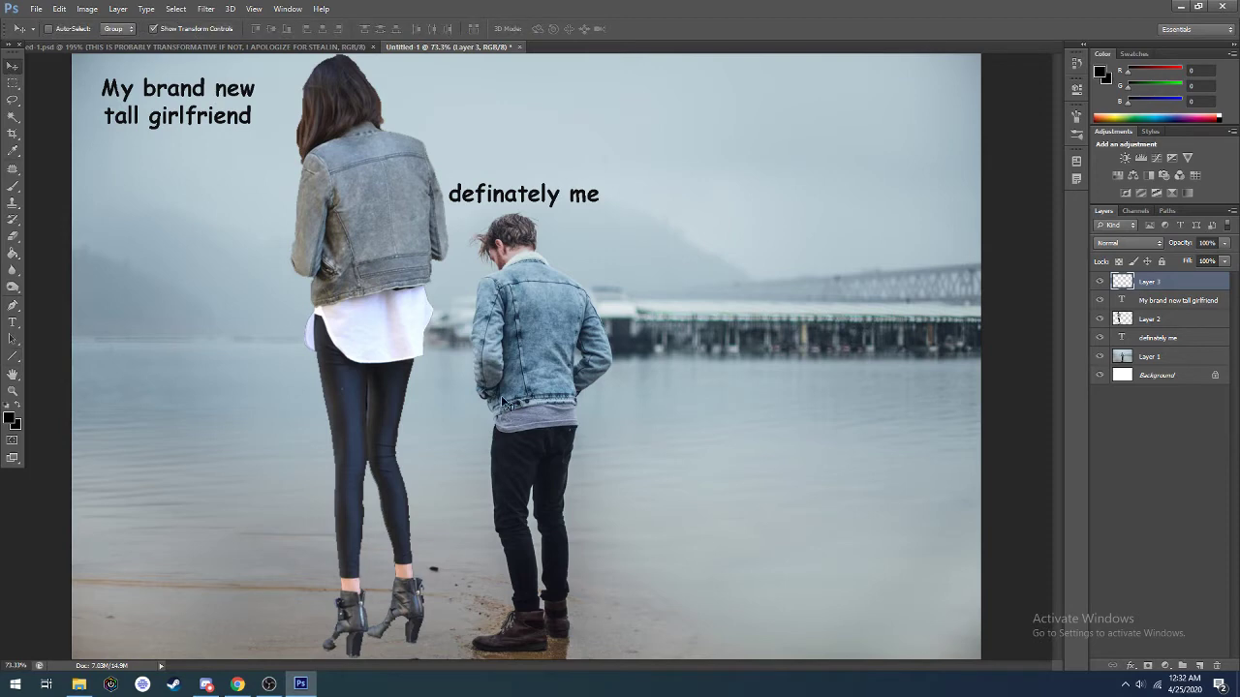
{"action": "scroll", "coordinate": [501, 395], "scroll_direction": "down", "scroll_amount": 3}
{"action": "scroll", "coordinate": [506, 417], "scroll_direction": "up", "scroll_amount": 4}
{"action": "scroll", "coordinate": [512, 440], "scroll_direction": "down", "scroll_amount": 3}
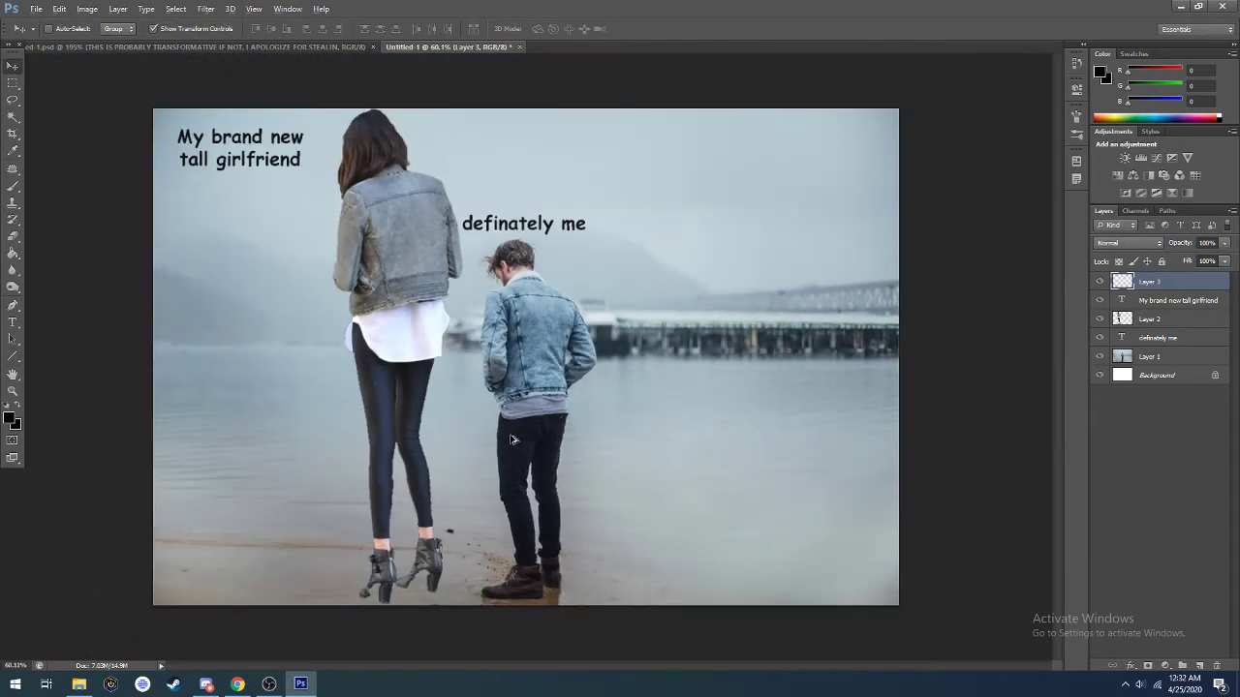
{"action": "scroll", "coordinate": [513, 440], "scroll_direction": "up", "scroll_amount": 1}
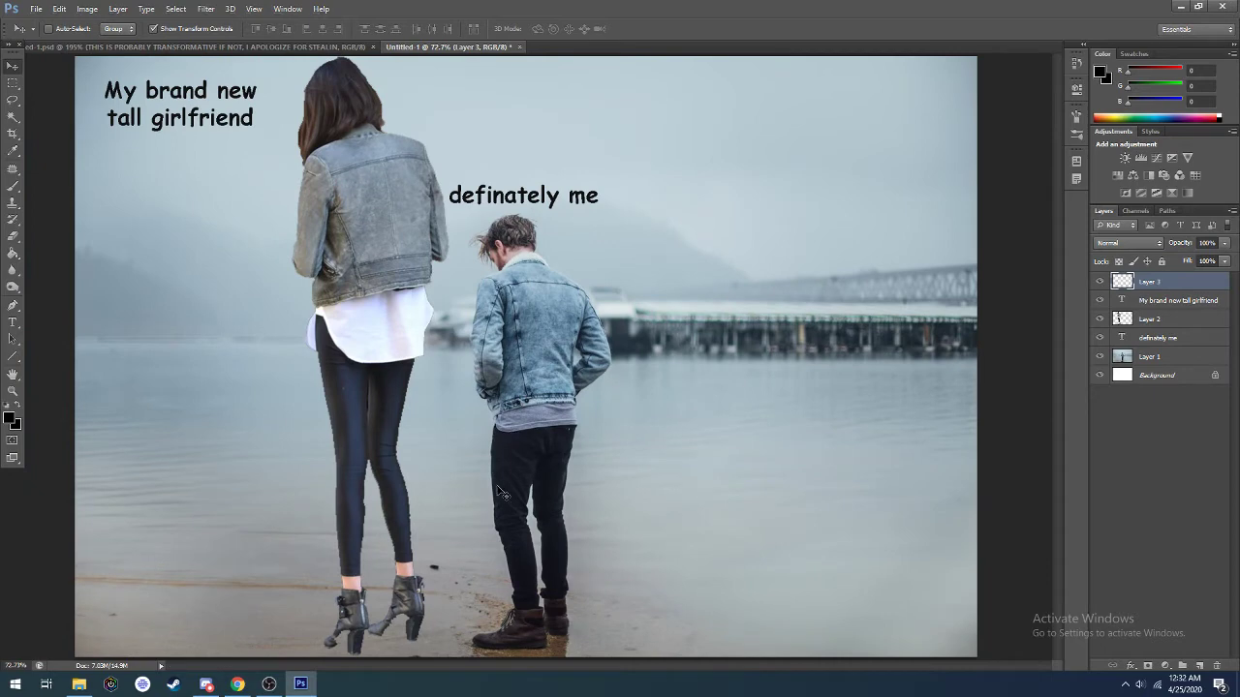
{"action": "scroll", "coordinate": [544, 457], "scroll_direction": "down", "scroll_amount": 1}
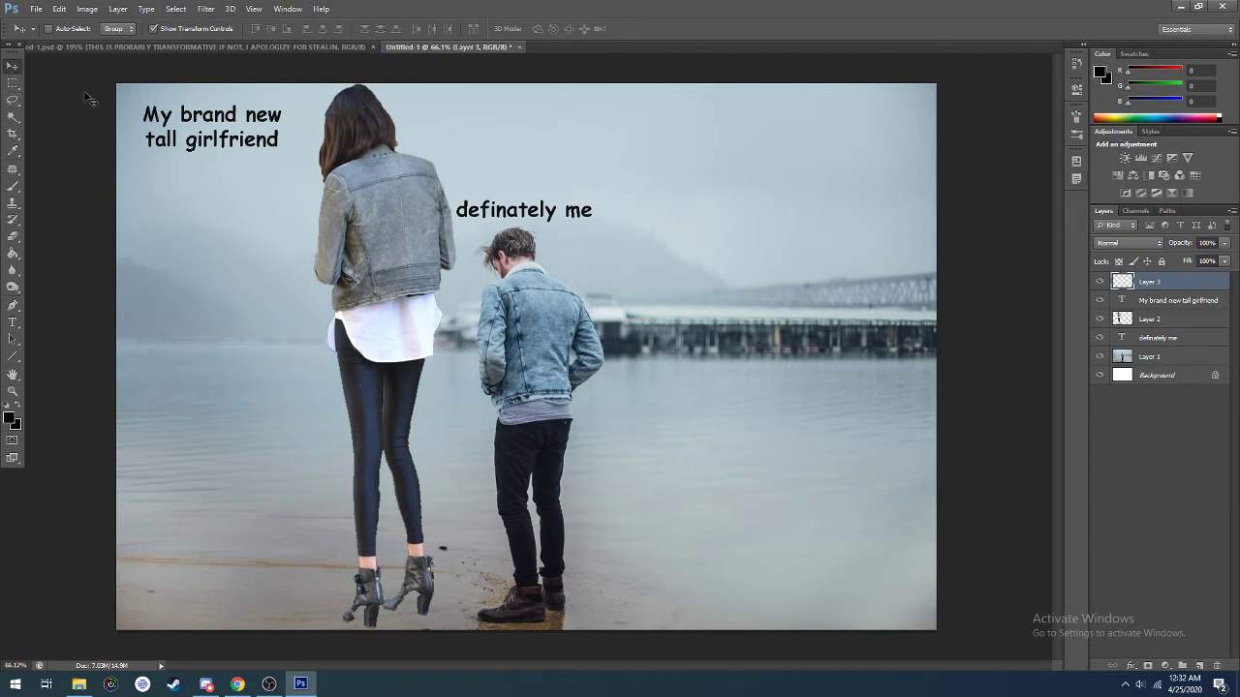
{"action": "left_click", "coordinate": [1167, 320]}
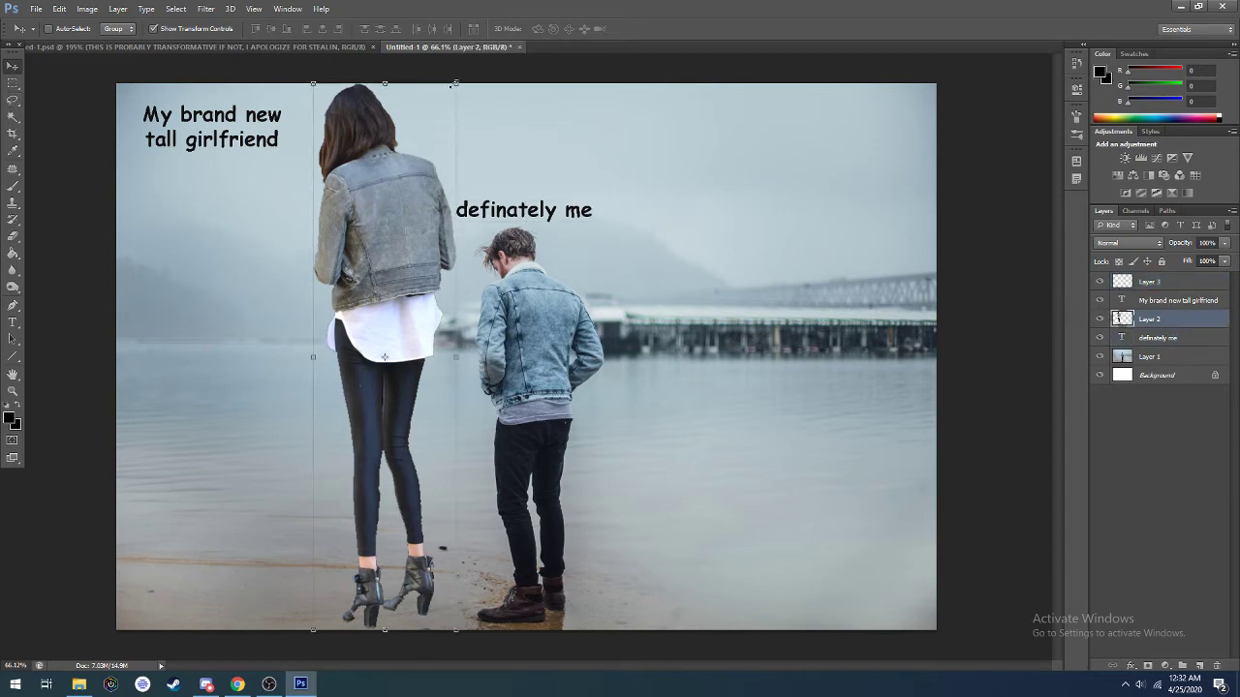
{"action": "left_click_drag", "start_coordinate": [463, 82], "coordinate": [439, 246]}
{"action": "left_click", "coordinate": [649, 32]}
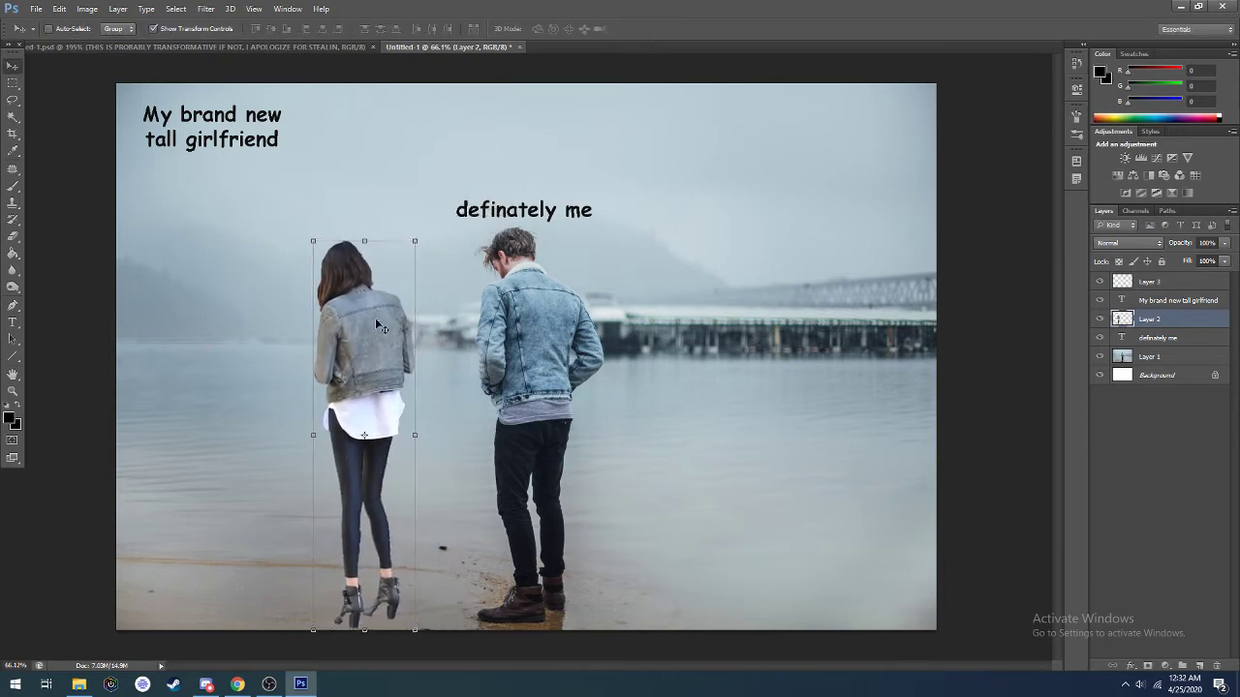
Move the woman right beside the man and enlarge her slightly so their heads are nearly level
{"action": "left_click_drag", "start_coordinate": [375, 318], "coordinate": [437, 327]}
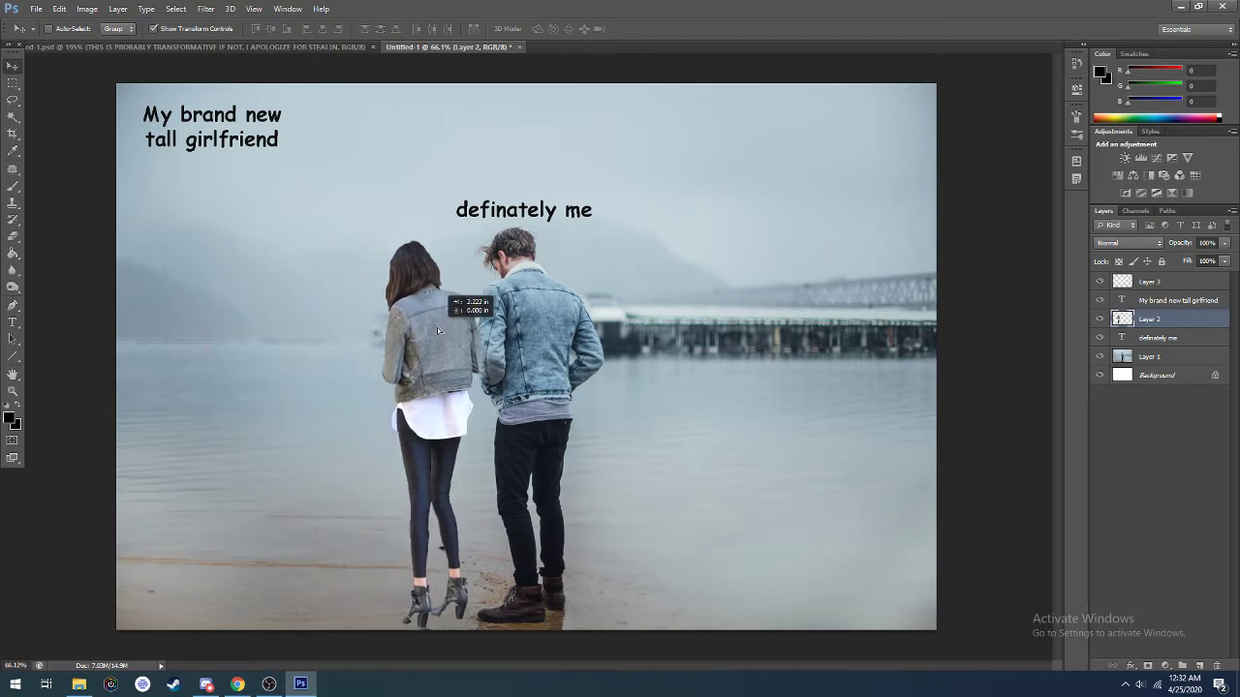
{"action": "key", "text": "ctrl+t"}
{"action": "mouse_move", "coordinate": [472, 242]}
{"action": "left_mouse_down"}
{"action": "mouse_move", "coordinate": [482, 233]}
{"action": "mouse_move", "coordinate": [467, 224]}
{"action": "mouse_move", "coordinate": [486, 236]}
{"action": "mouse_move", "coordinate": [454, 265]}
{"action": "mouse_move", "coordinate": [469, 263]}
{"action": "mouse_move", "coordinate": [477, 235]}
{"action": "left_mouse_up"}
{"action": "left_click", "coordinate": [648, 28]}
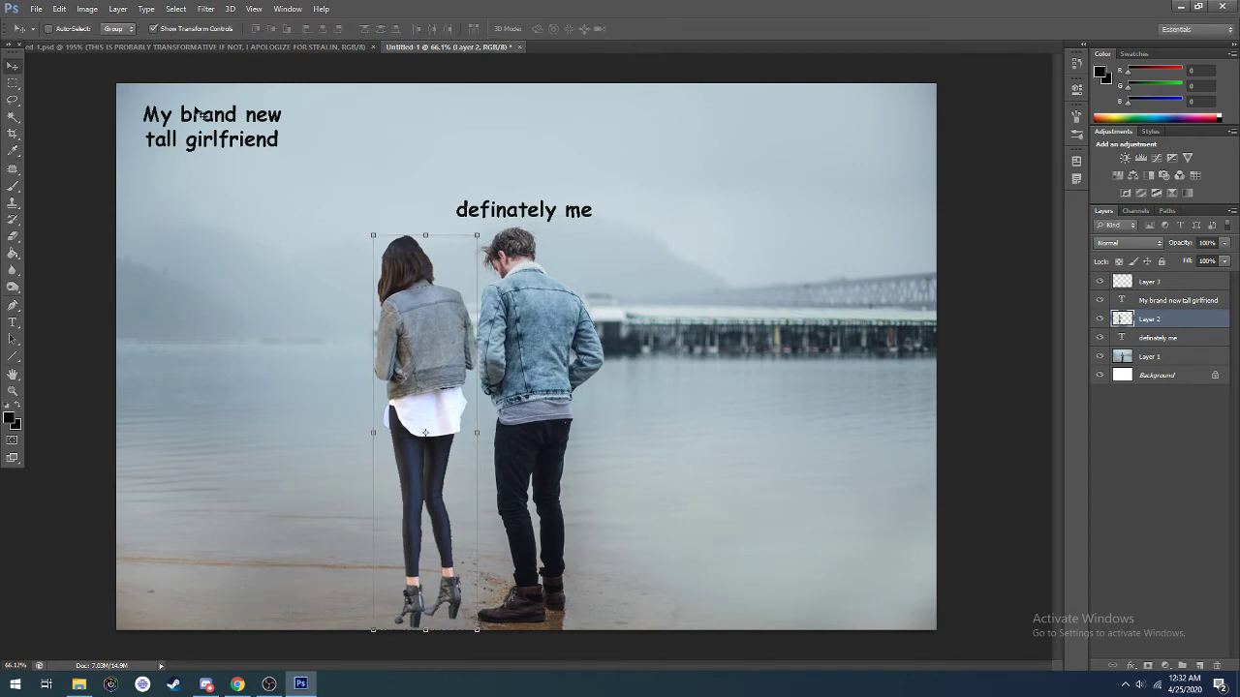
Delete the "My brand new tall girlfriend" caption layer
{"action": "right_click", "coordinate": [1136, 301]}
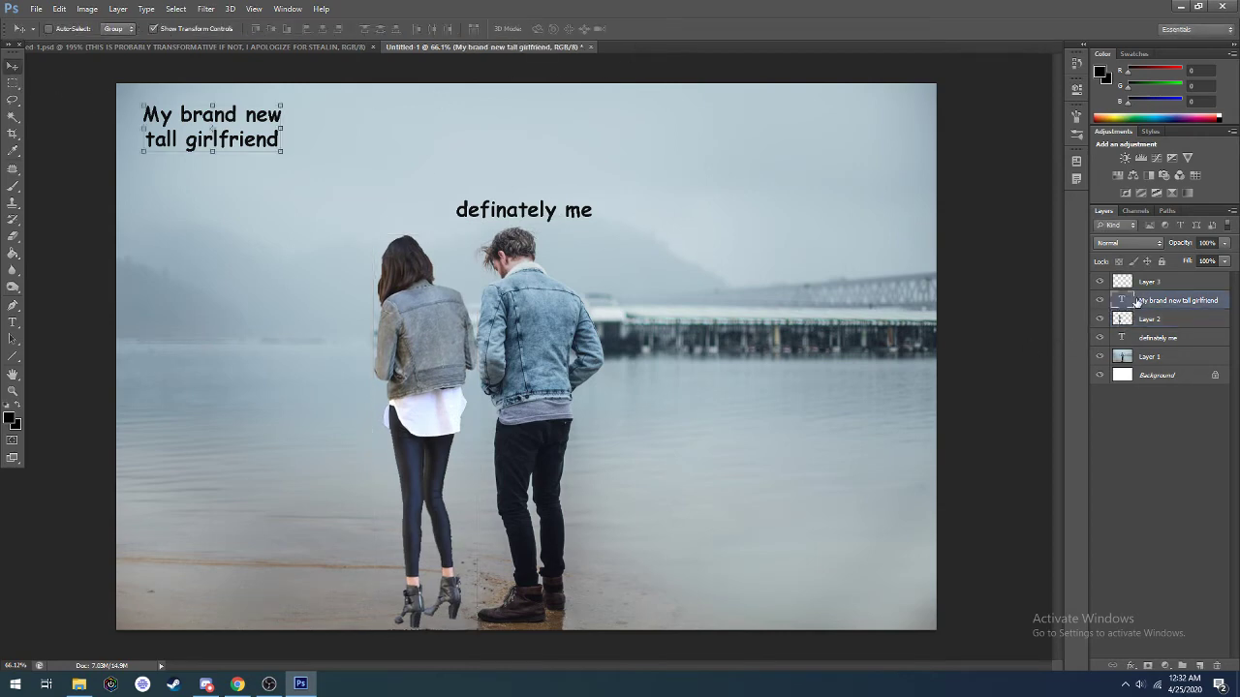
{"action": "left_click", "coordinate": [993, 205]}
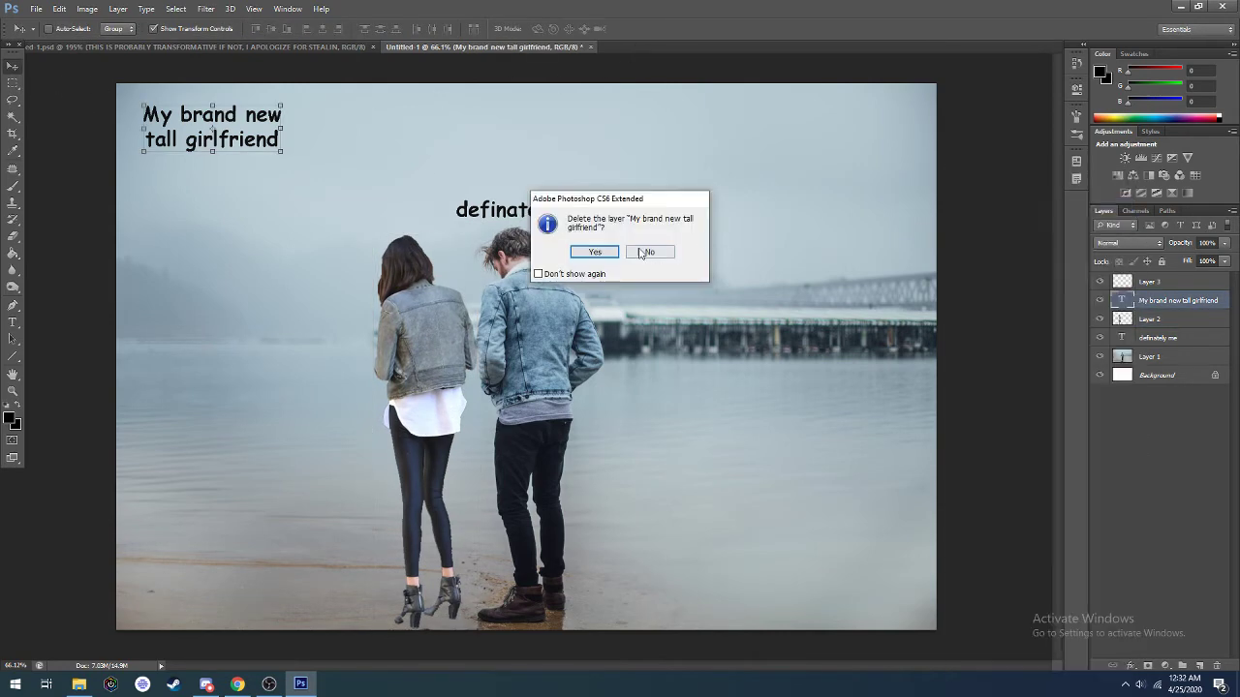
{"action": "left_click", "coordinate": [600, 250]}
Nudge the woman slightly to the left, away from the man
{"action": "left_click_drag", "start_coordinate": [407, 358], "coordinate": [420, 336]}
{"action": "right_click", "coordinate": [420, 335]}
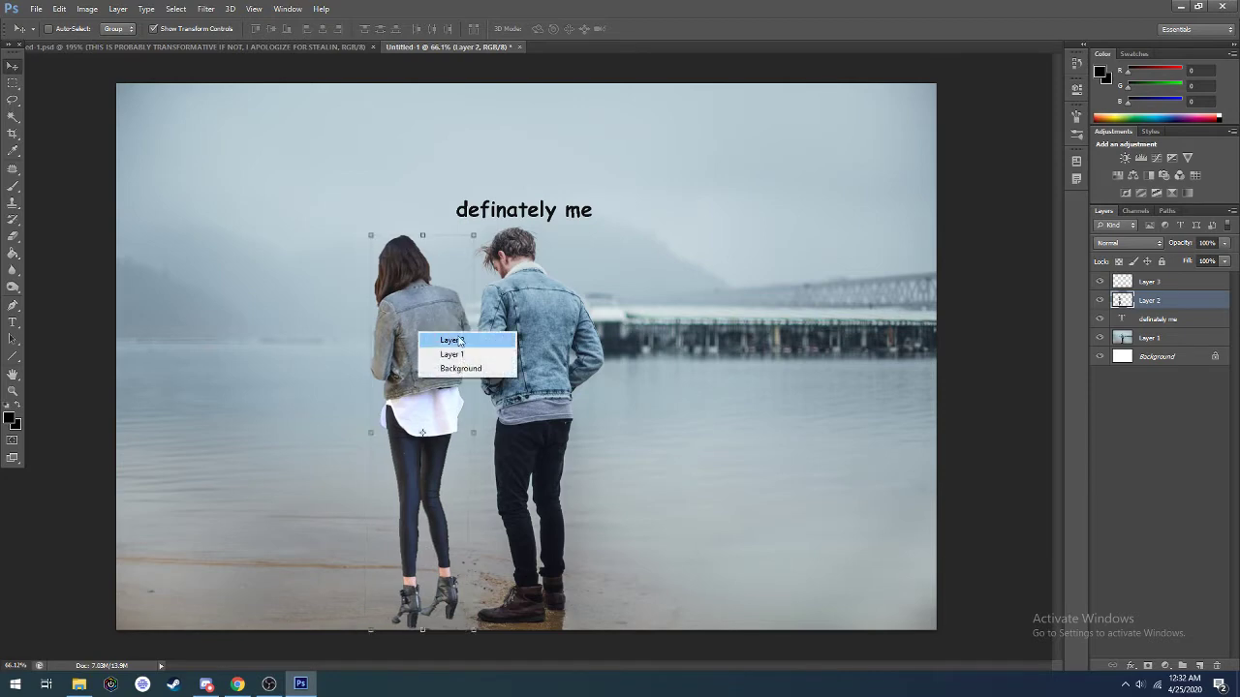
{"action": "left_click", "coordinate": [14, 85]}
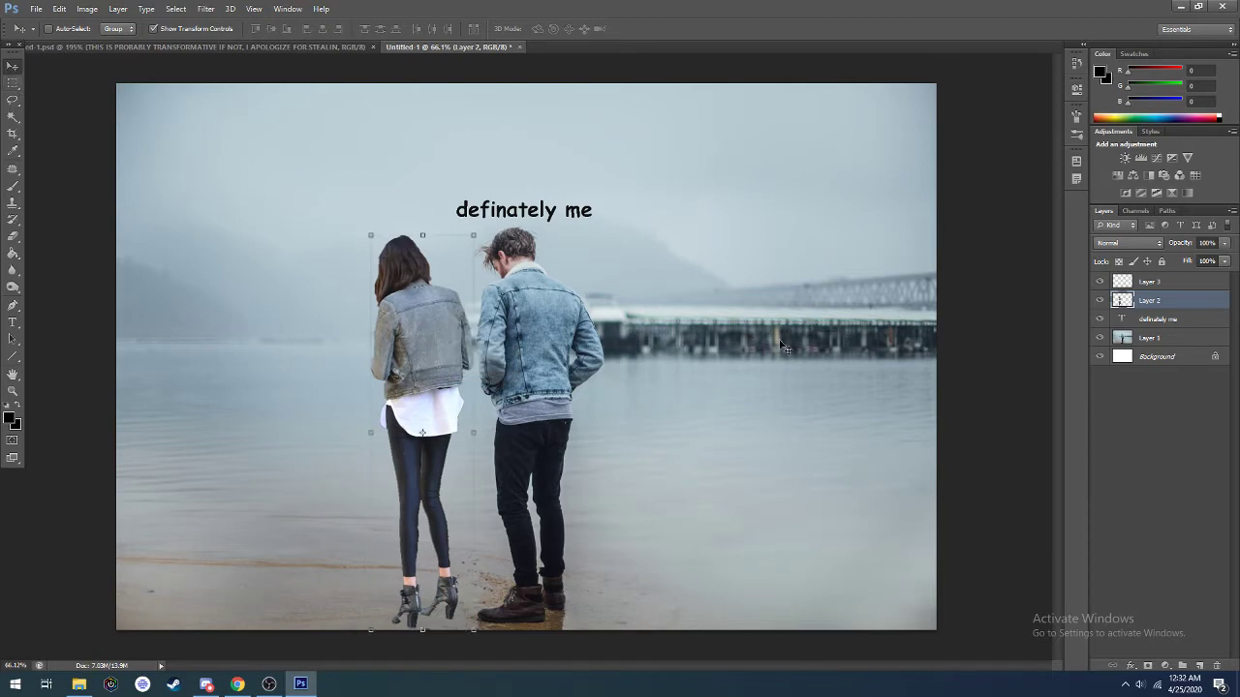
Duplicate the woman's layer as "Layer 2 copy" and move the copy beneath the original in the layer order
{"action": "left_click", "coordinate": [14, 84]}
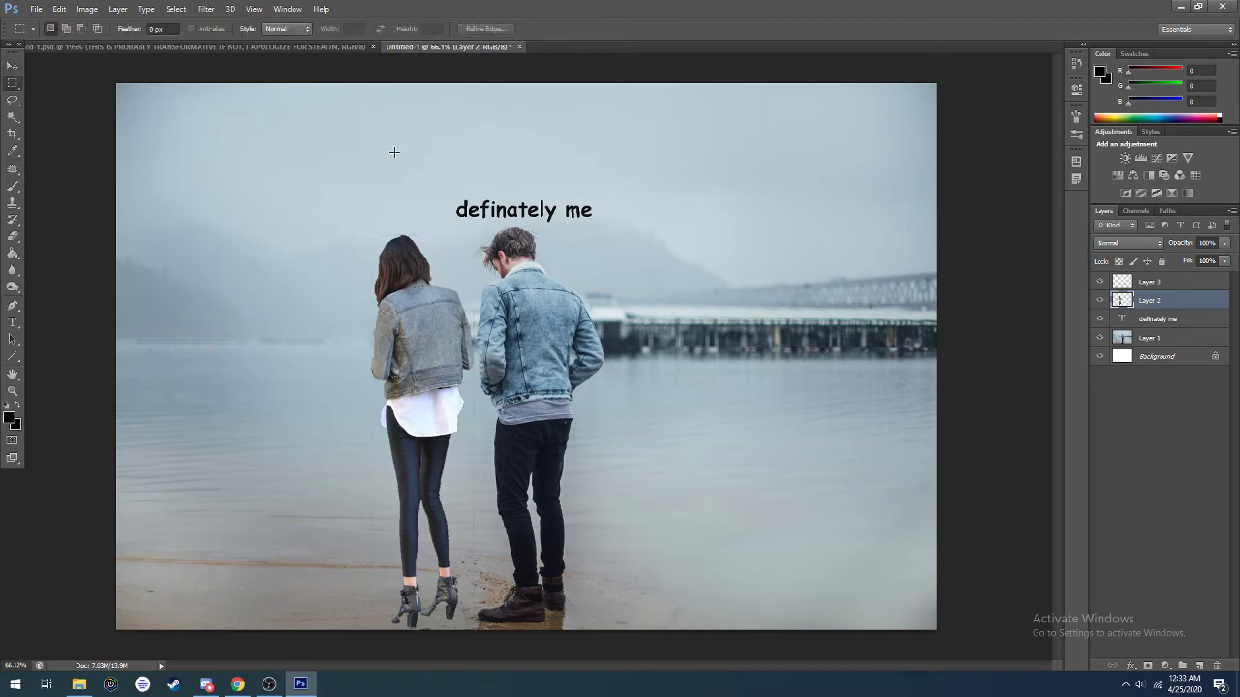
{"action": "left_click", "coordinate": [1182, 284]}
{"action": "right_click", "coordinate": [1163, 306]}
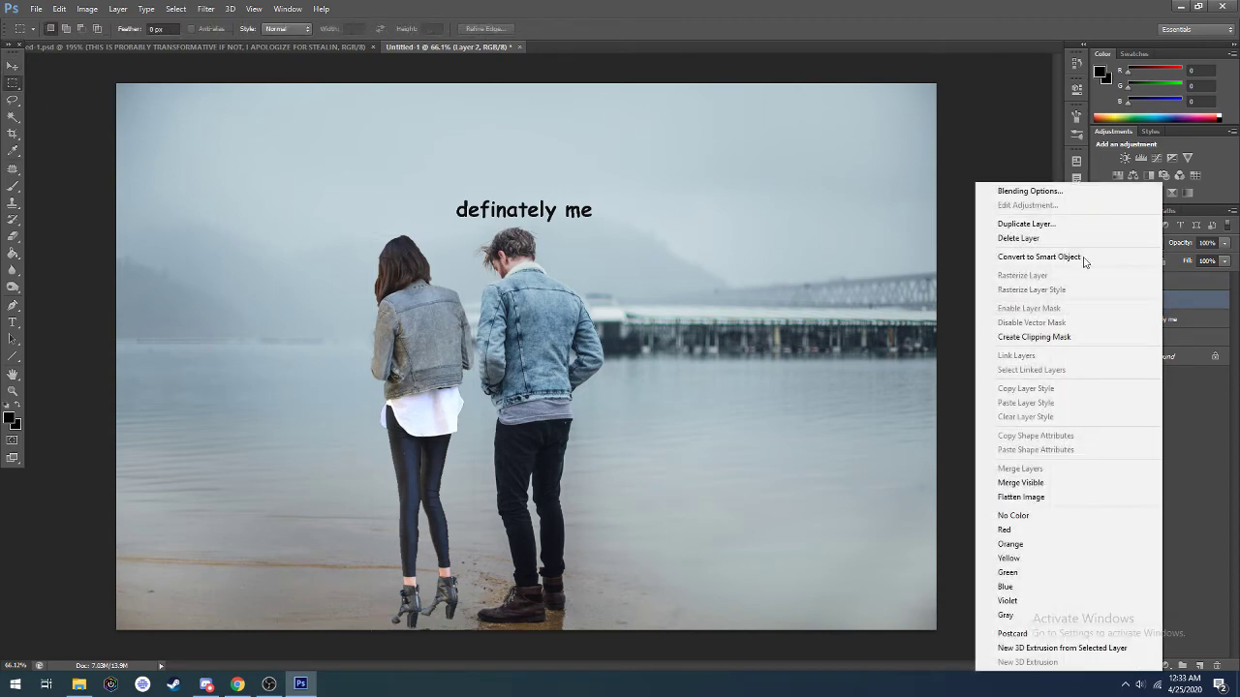
{"action": "left_click", "coordinate": [1059, 227]}
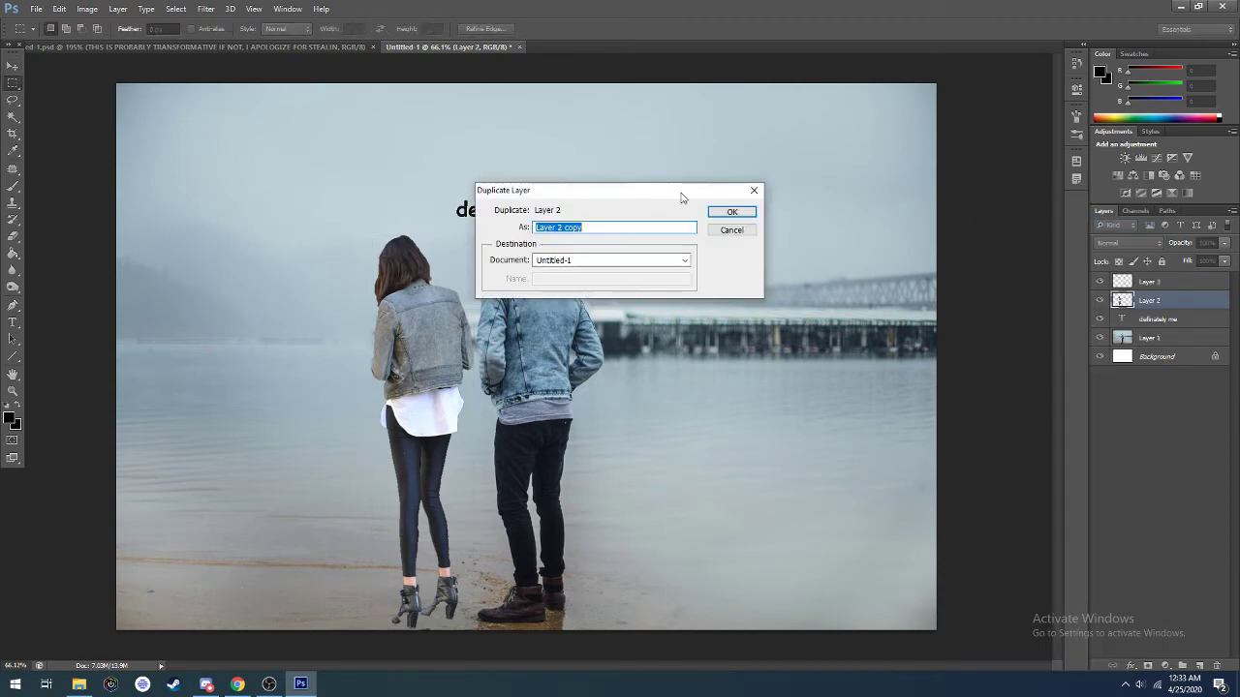
{"action": "left_click", "coordinate": [732, 212]}
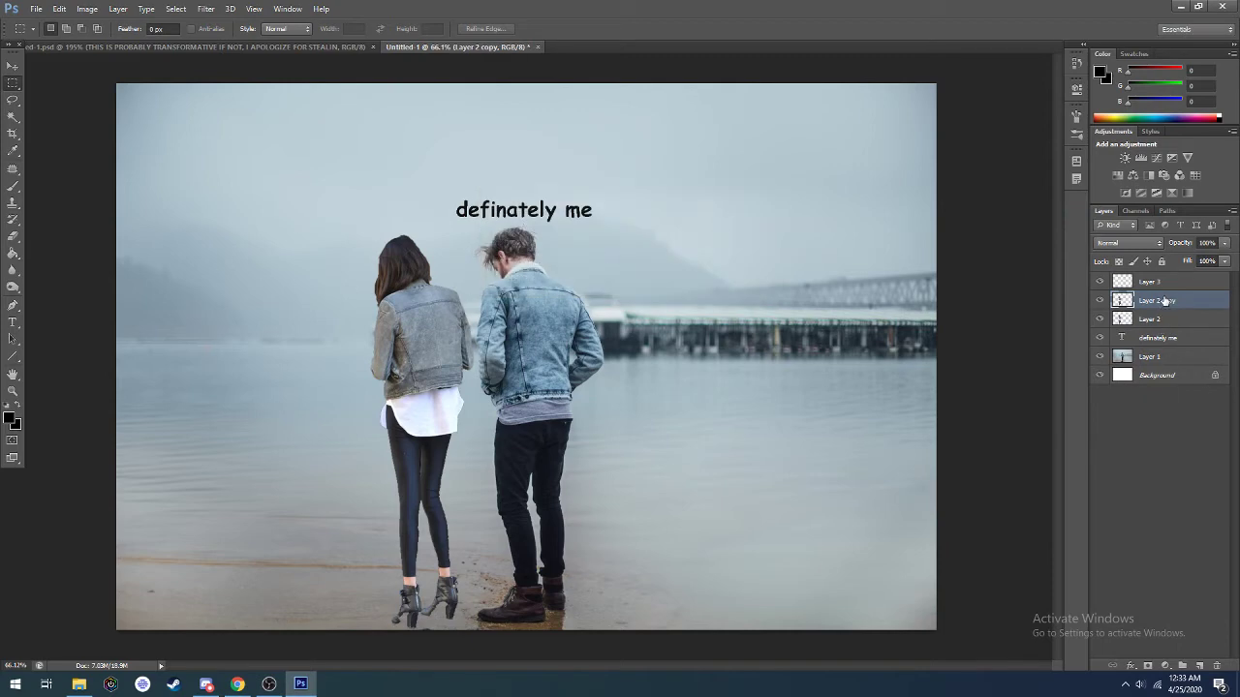
{"action": "left_click_drag", "start_coordinate": [1165, 302], "coordinate": [1153, 331]}
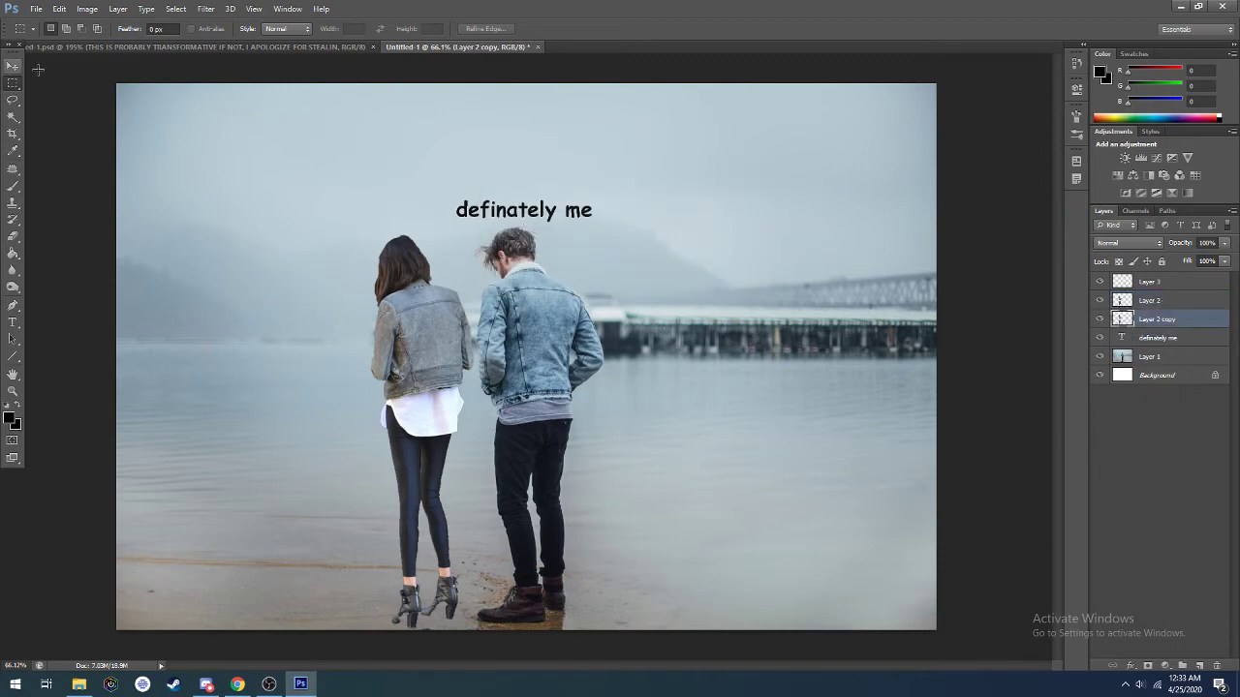
{"action": "left_click", "coordinate": [13, 66]}
{"action": "right_click", "coordinate": [415, 275]}
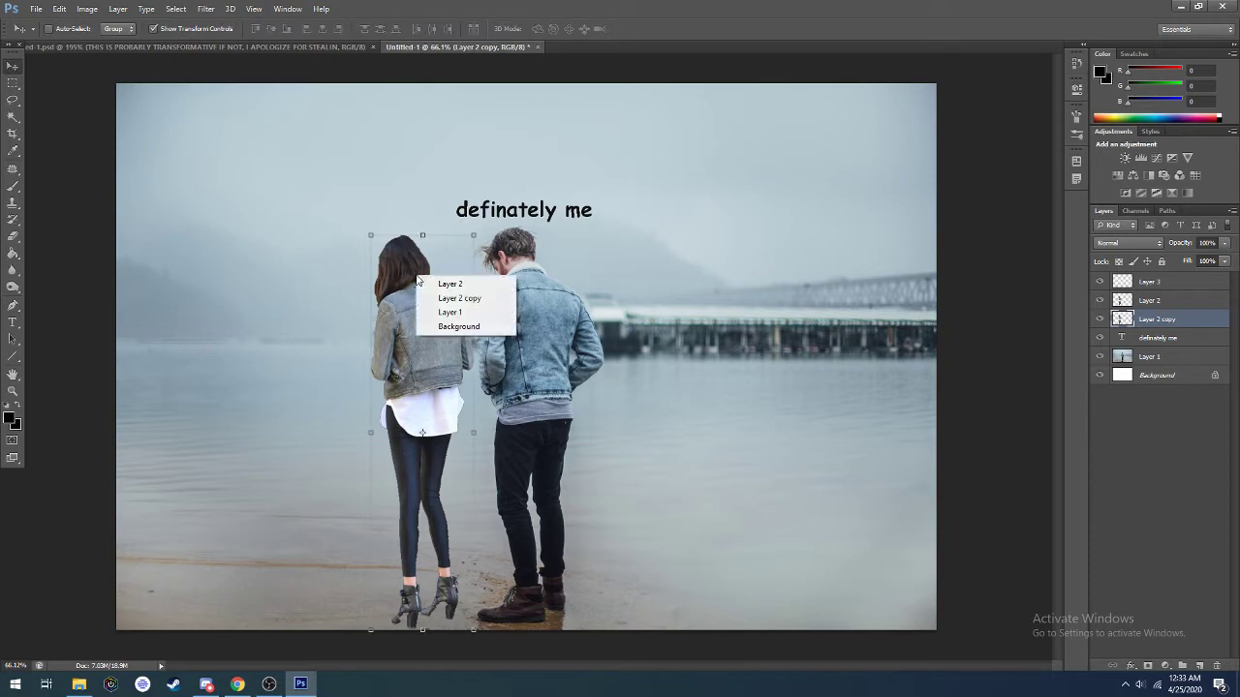
{"action": "left_click", "coordinate": [239, 141]}
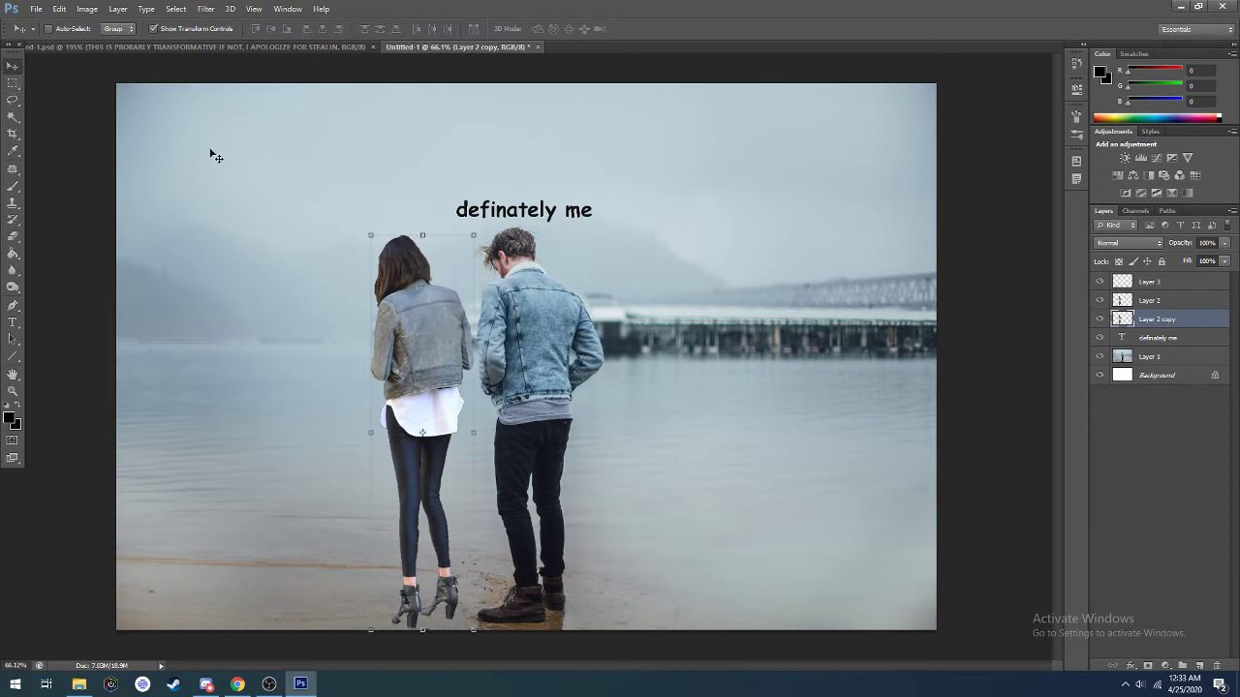
Marquee-select the area around the woman on Layer 2 copy and flip the copy vertically with Free Transform
{"action": "left_click", "coordinate": [14, 85]}
{"action": "left_click_drag", "start_coordinate": [238, 141], "coordinate": [545, 629]}
{"action": "right_click", "coordinate": [506, 238]}
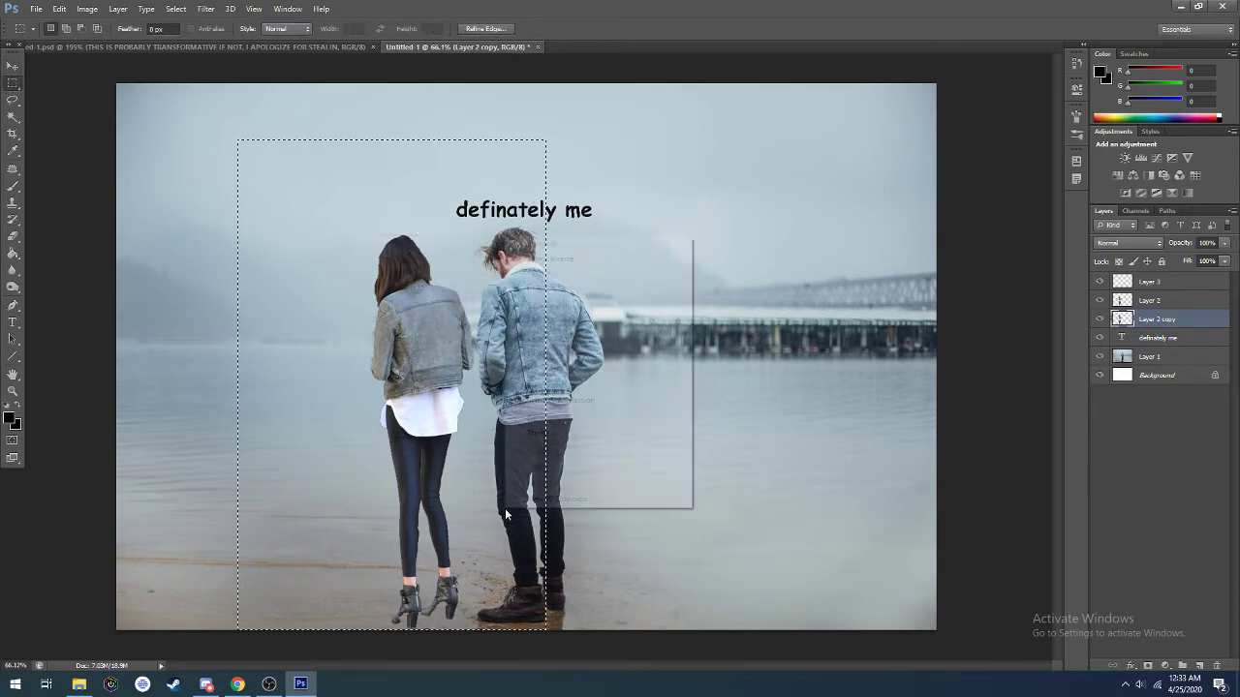
{"action": "left_click", "coordinate": [560, 385]}
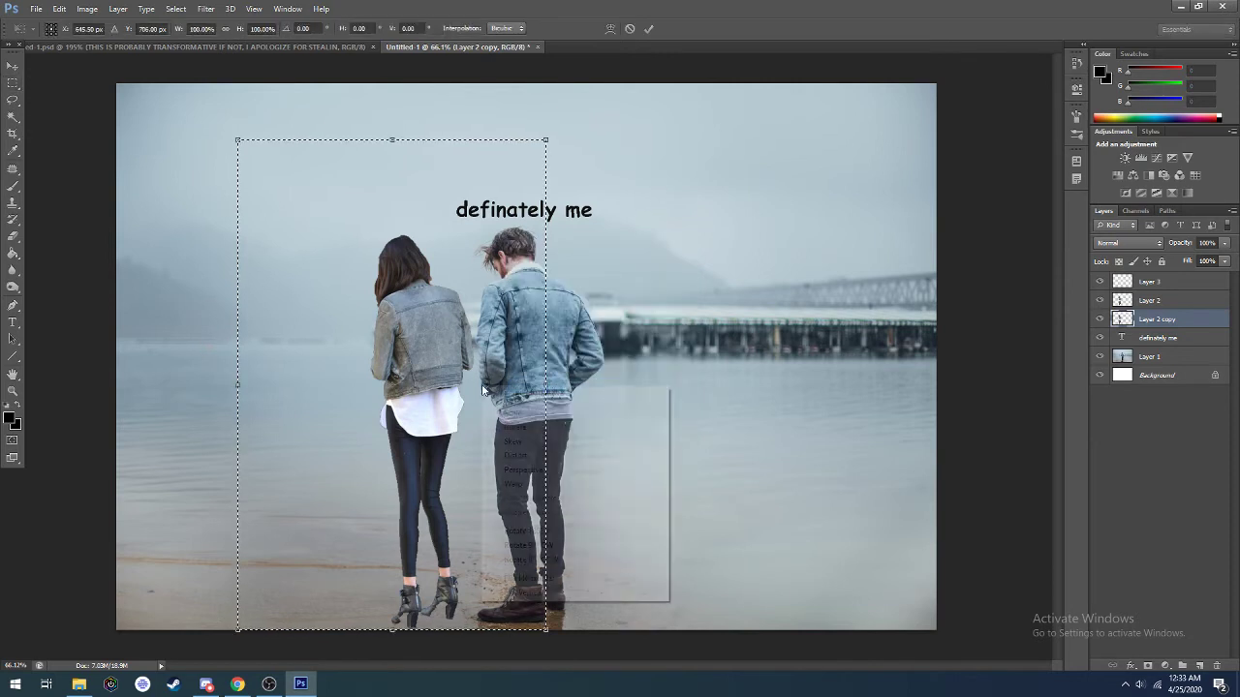
{"action": "right_click", "coordinate": [483, 386]}
{"action": "left_click", "coordinate": [533, 592]}
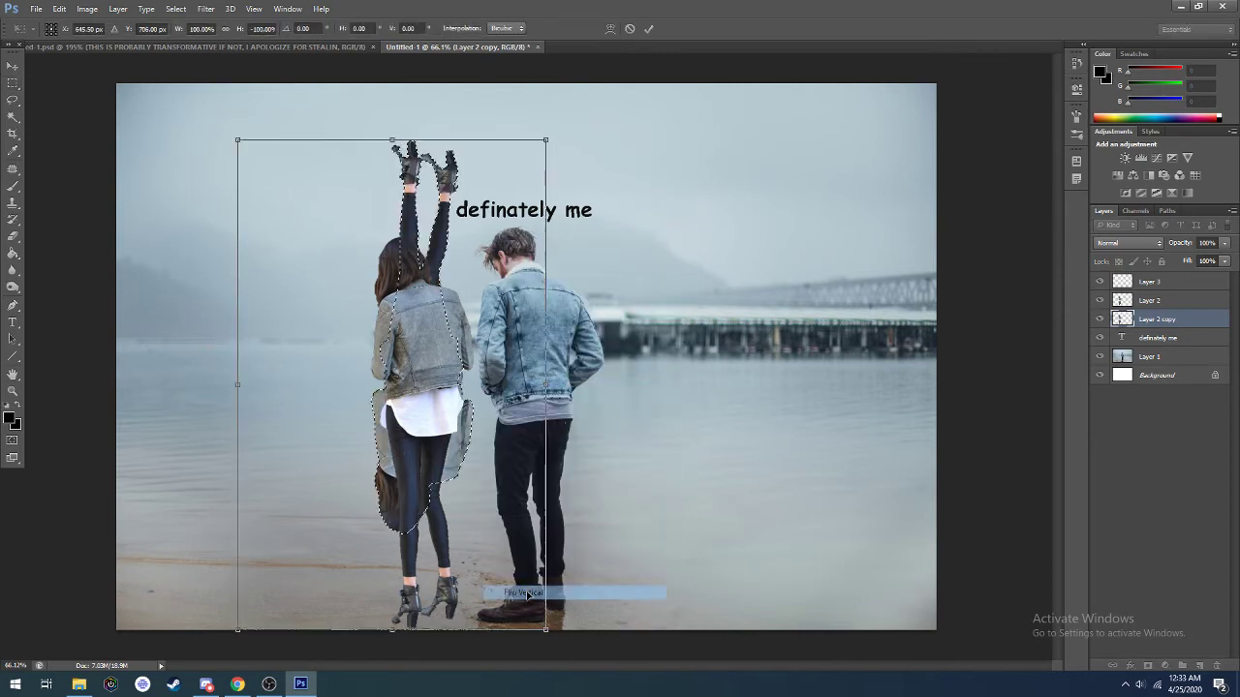
{"action": "left_click", "coordinate": [648, 29]}
Move the flipped copy down so it meets the woman's boots like a reflection, and clear the selection
{"action": "key", "text": "v"}
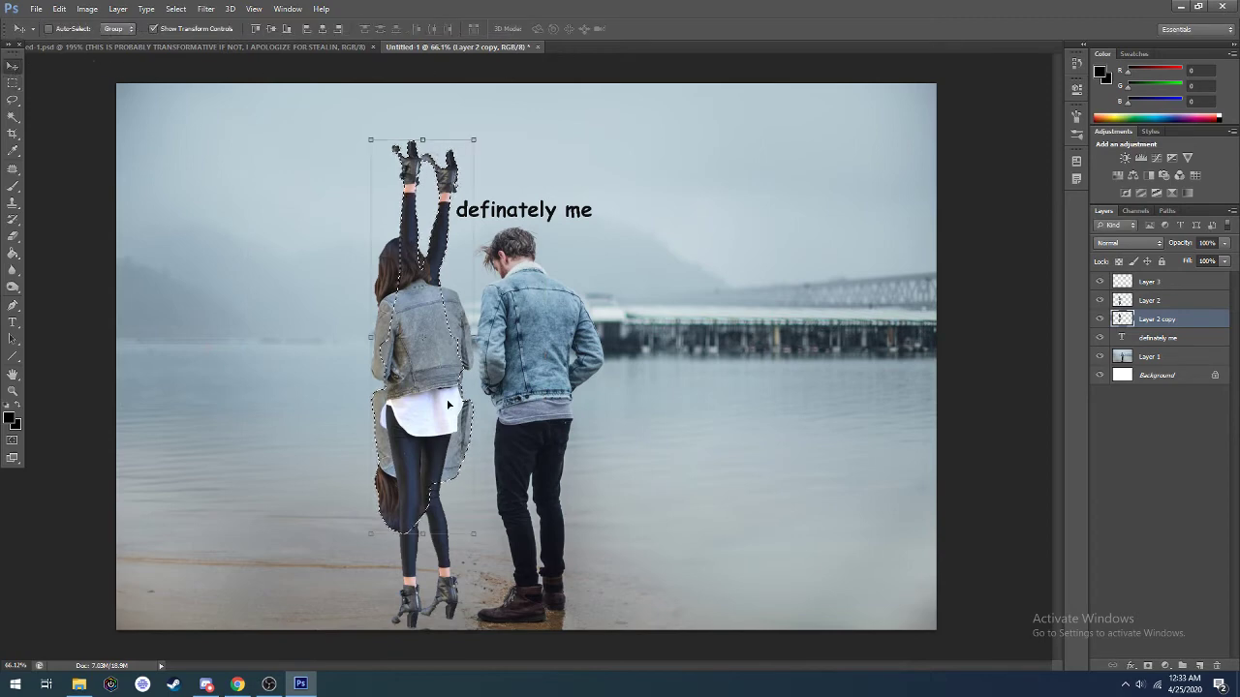
{"action": "left_click_drag", "start_coordinate": [428, 416], "coordinate": [394, 656]}
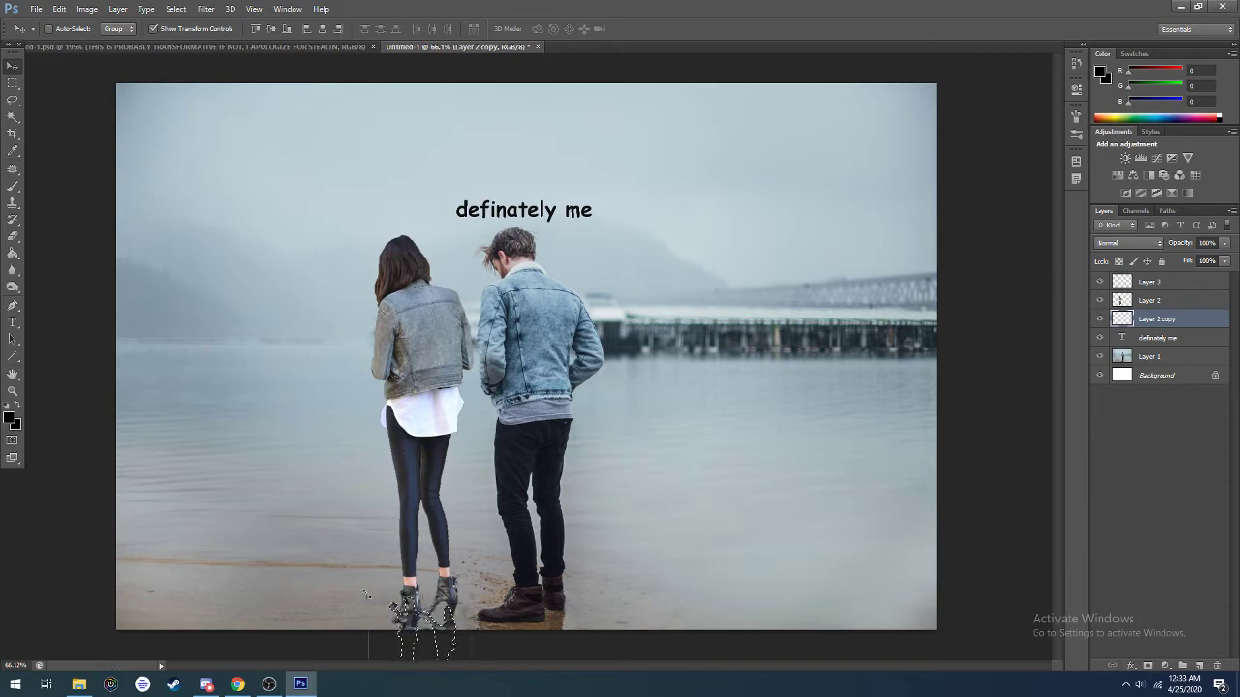
{"action": "key", "text": "ctrl+t"}
{"action": "mouse_move", "coordinate": [369, 600]}
{"action": "left_mouse_down"}
{"action": "mouse_move", "coordinate": [371, 610]}
{"action": "mouse_move", "coordinate": [372, 599]}
{"action": "left_mouse_up"}
{"action": "left_click", "coordinate": [649, 29]}
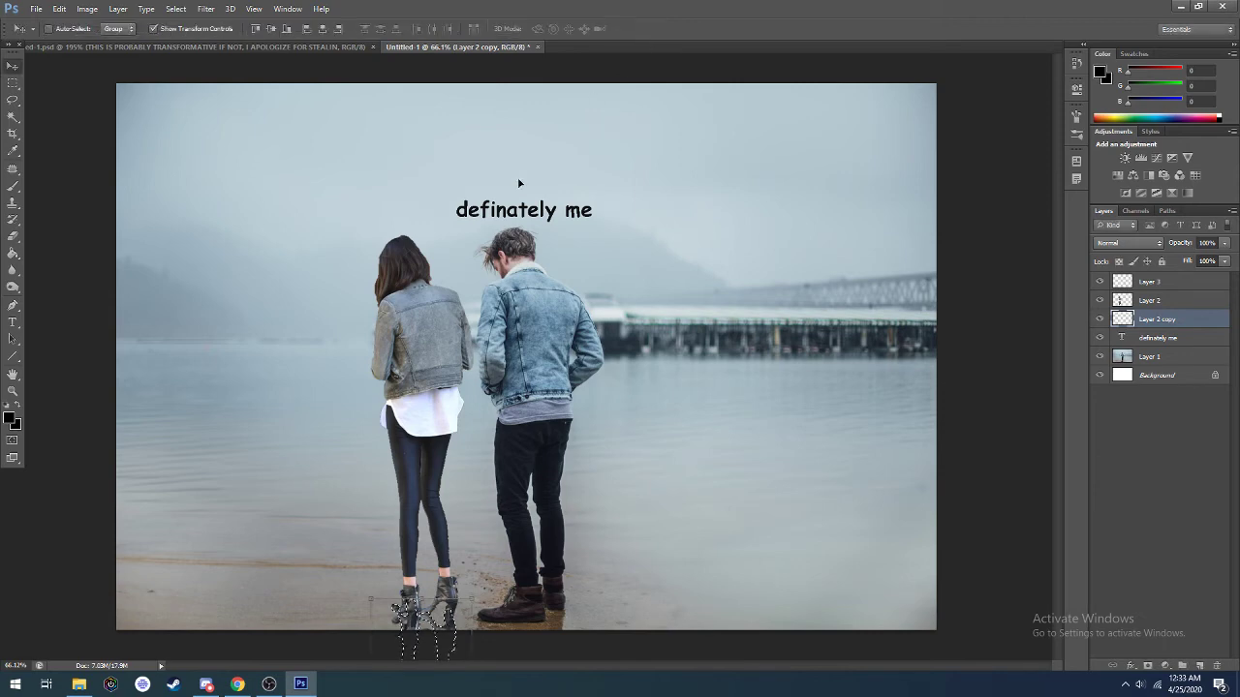
{"action": "left_click", "coordinate": [13, 83]}
{"action": "left_click", "coordinate": [175, 162]}
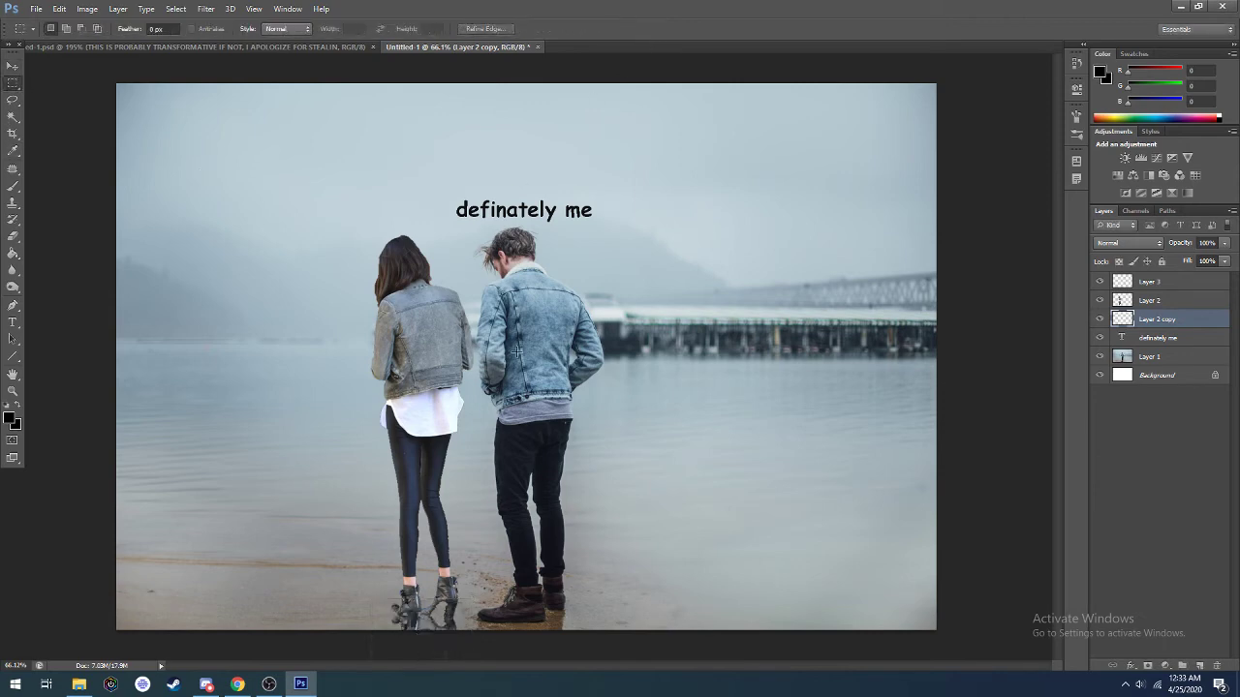
Desaturate the reflection on Layer 2 copy by setting its saturation to -100
{"action": "scroll", "coordinate": [526, 433], "scroll_direction": "down", "scroll_amount": 2}
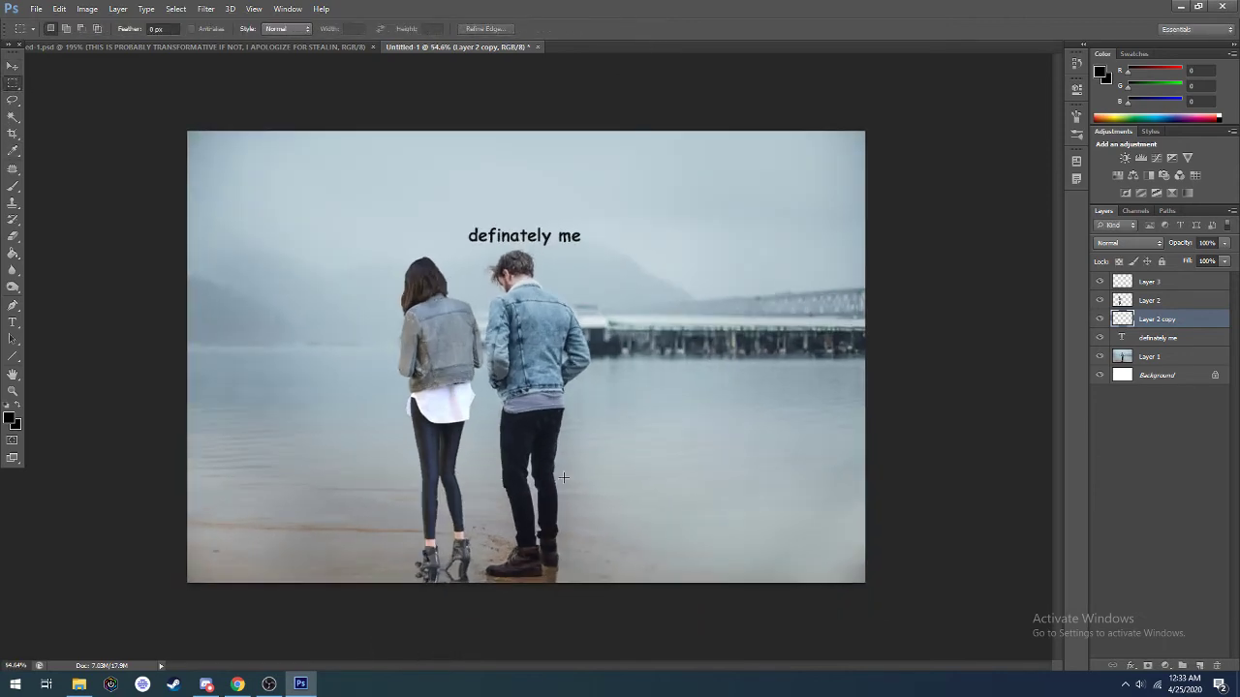
{"action": "key", "text": "ctrl+u"}
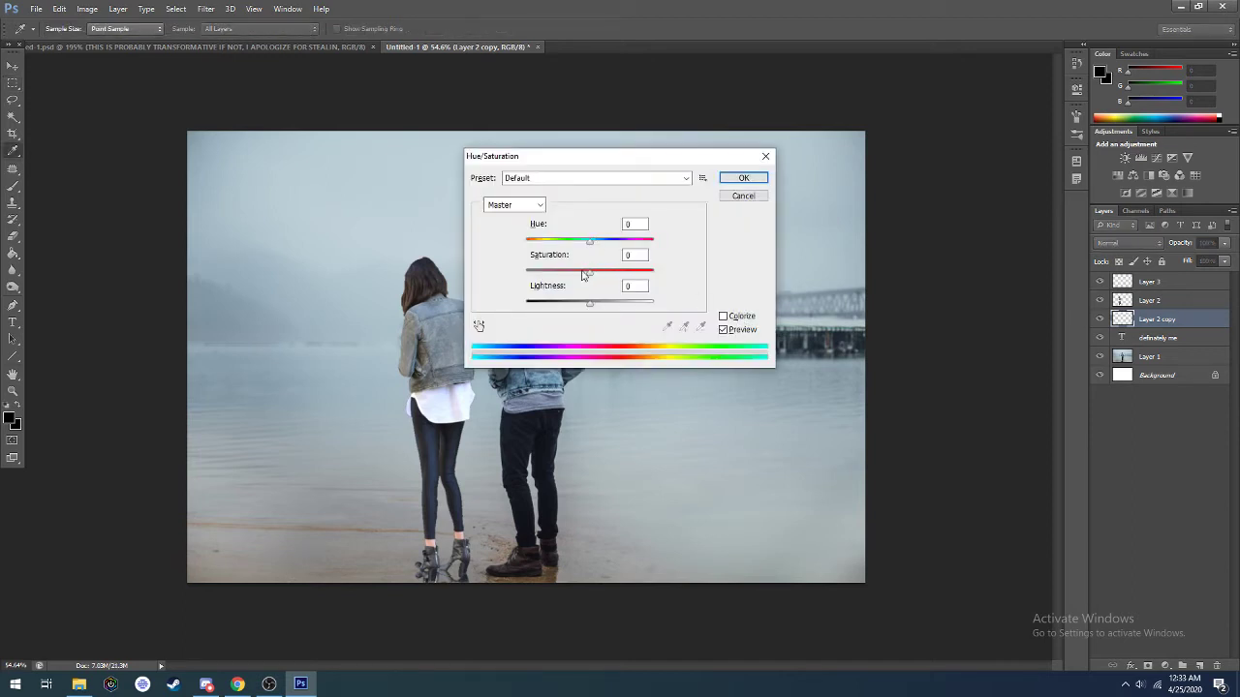
{"action": "left_click_drag", "start_coordinate": [582, 275], "coordinate": [495, 281]}
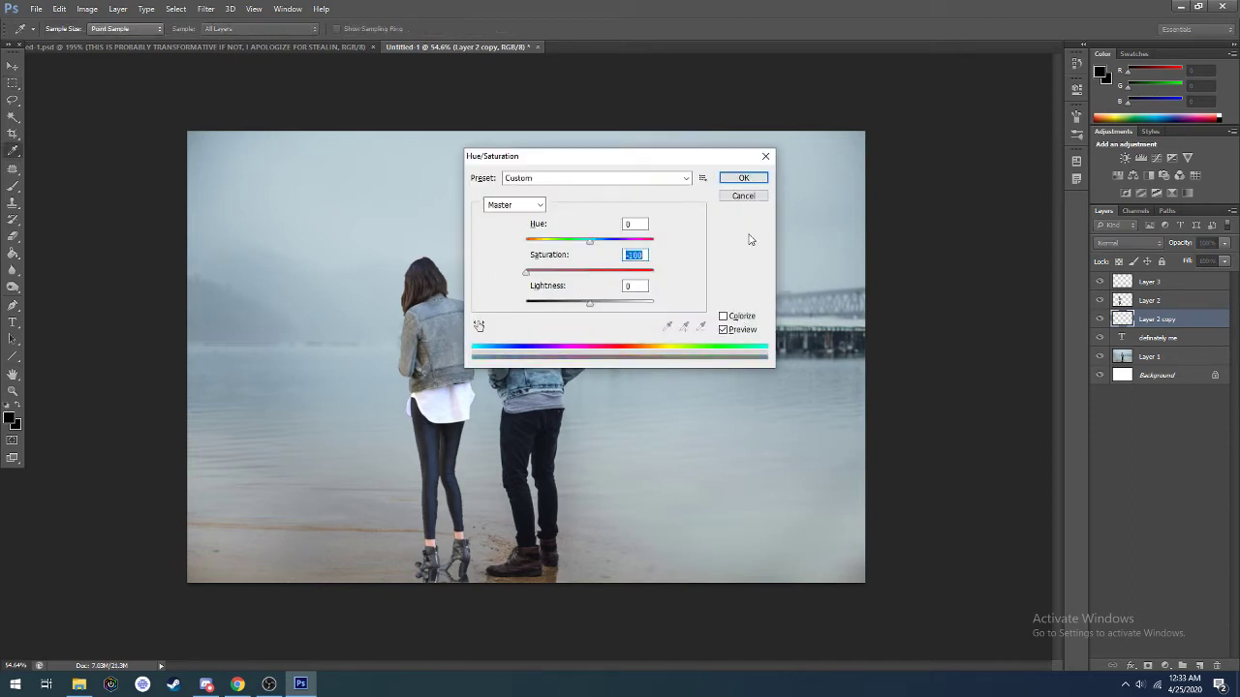
{"action": "left_click", "coordinate": [733, 181]}
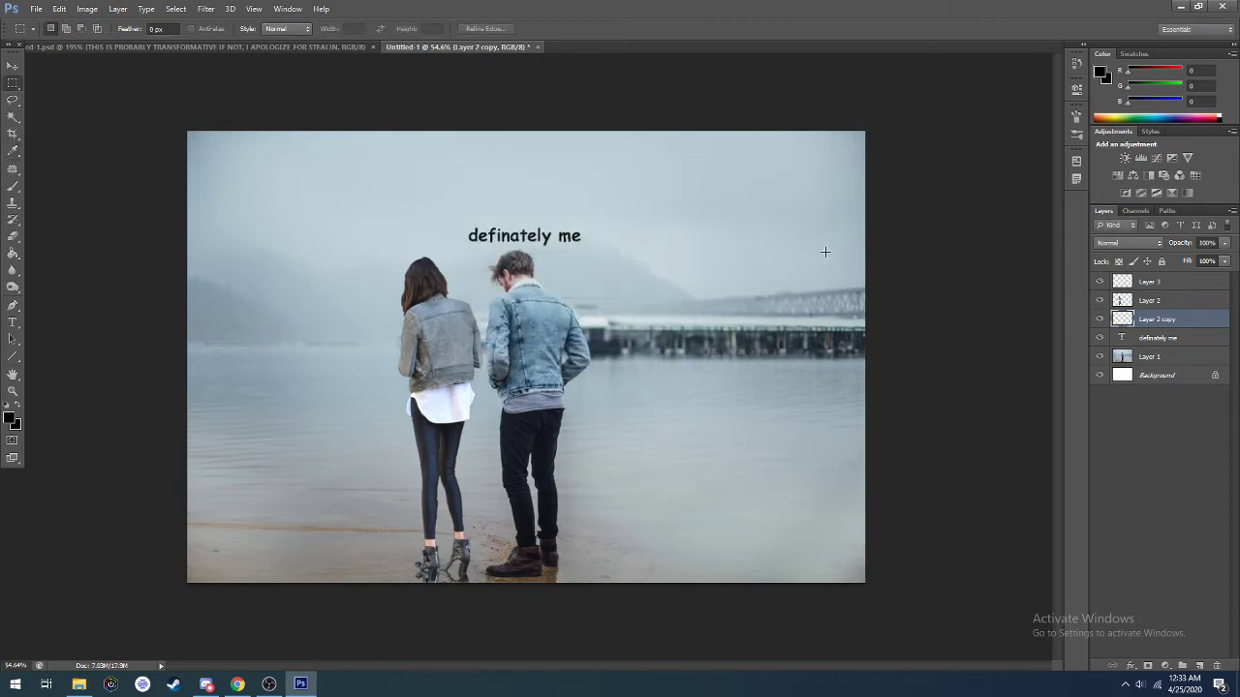
Set the blend mode of Layer 2 copy to Multiply
{"action": "left_click", "coordinate": [1144, 375]}
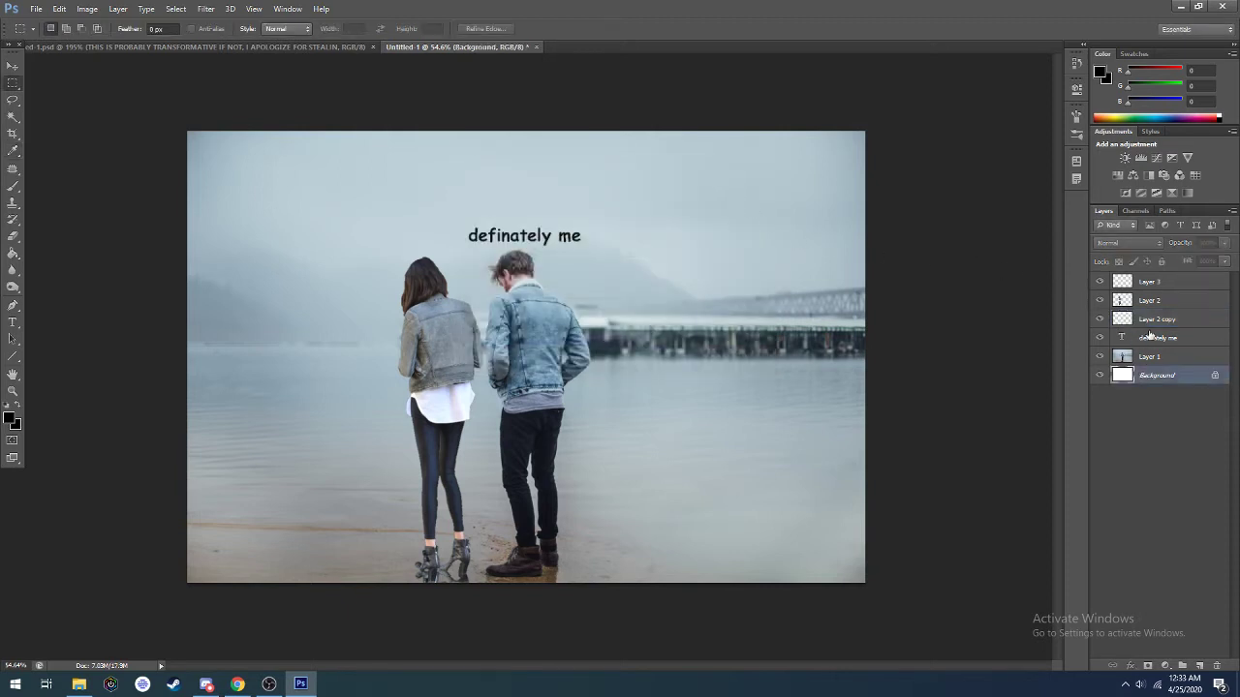
{"action": "left_click", "coordinate": [1151, 319]}
{"action": "right_click", "coordinate": [1151, 320]}
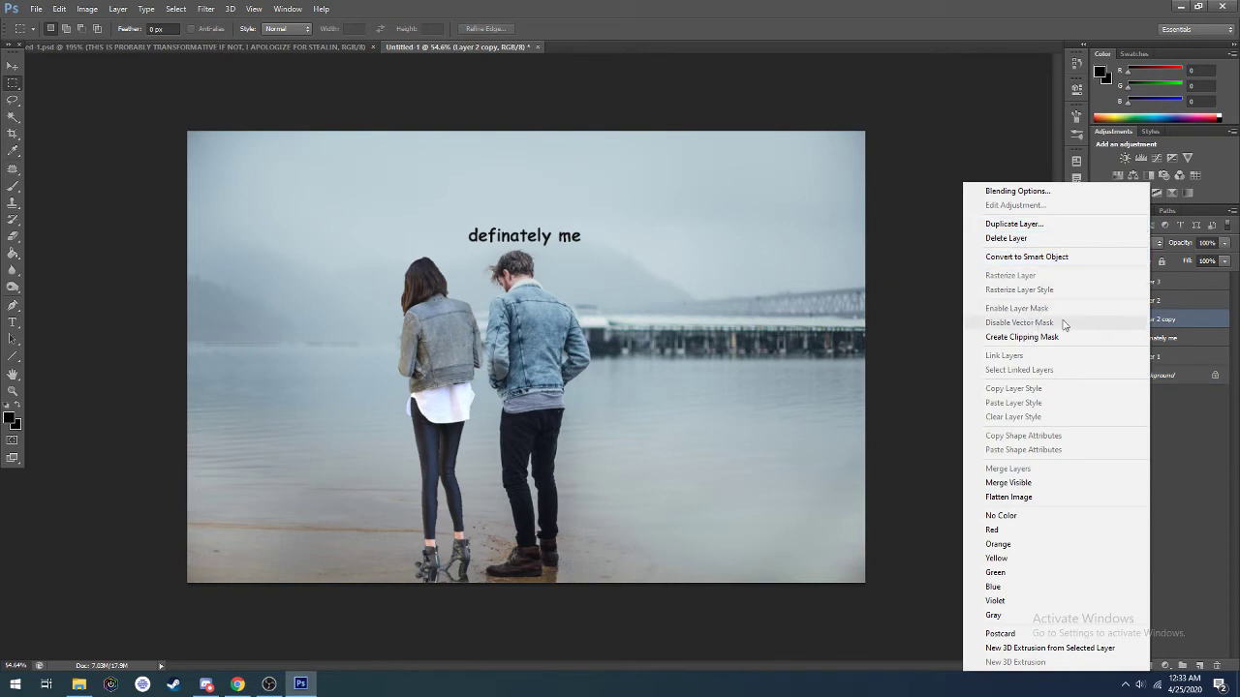
{"action": "left_click", "coordinate": [1171, 326]}
{"action": "left_click", "coordinate": [1145, 245]}
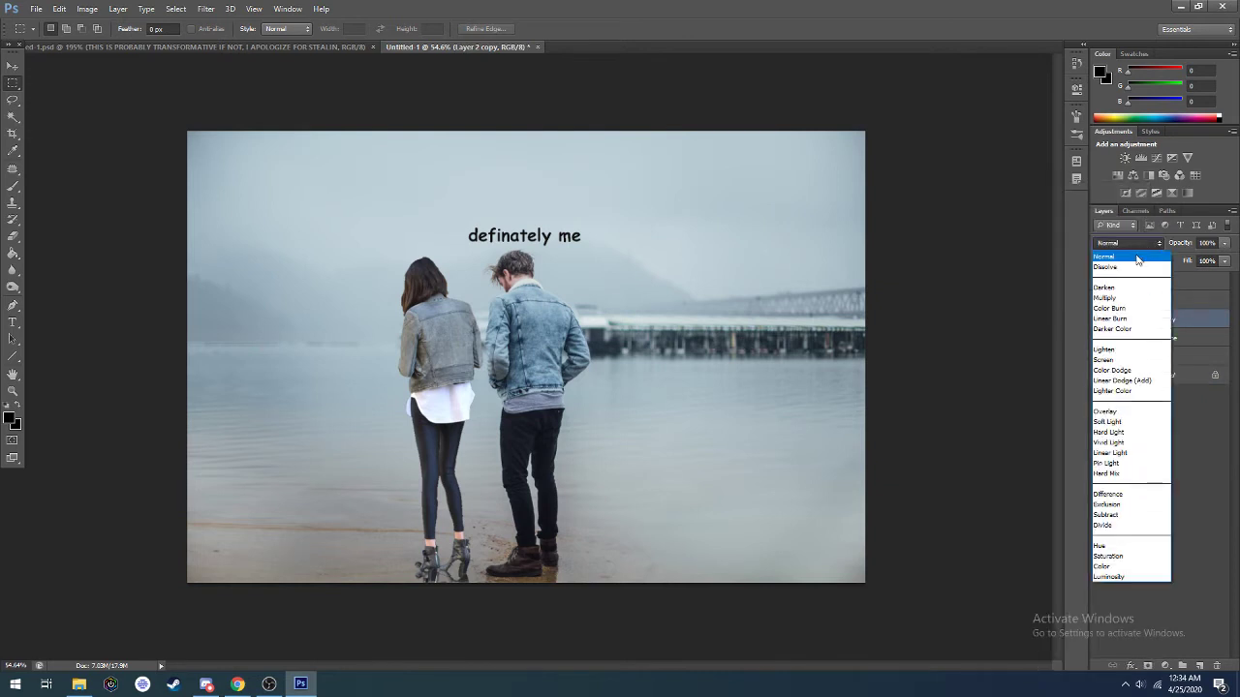
{"action": "left_click", "coordinate": [1122, 304]}
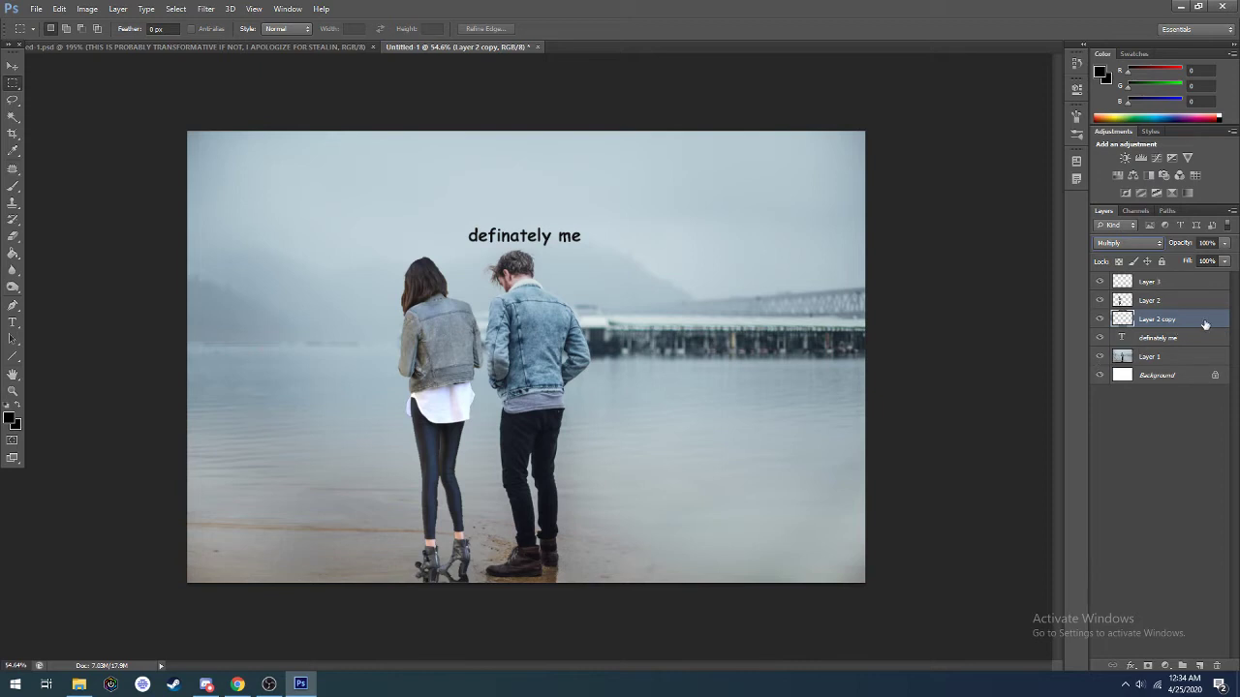
{"action": "right_click", "coordinate": [1168, 321]}
{"action": "left_click", "coordinate": [1192, 326]}
{"action": "key", "text": "ctrl+u"}
{"action": "left_click_drag", "start_coordinate": [590, 310], "coordinate": [621, 326]}
{"action": "left_click_drag", "start_coordinate": [599, 275], "coordinate": [610, 318]}
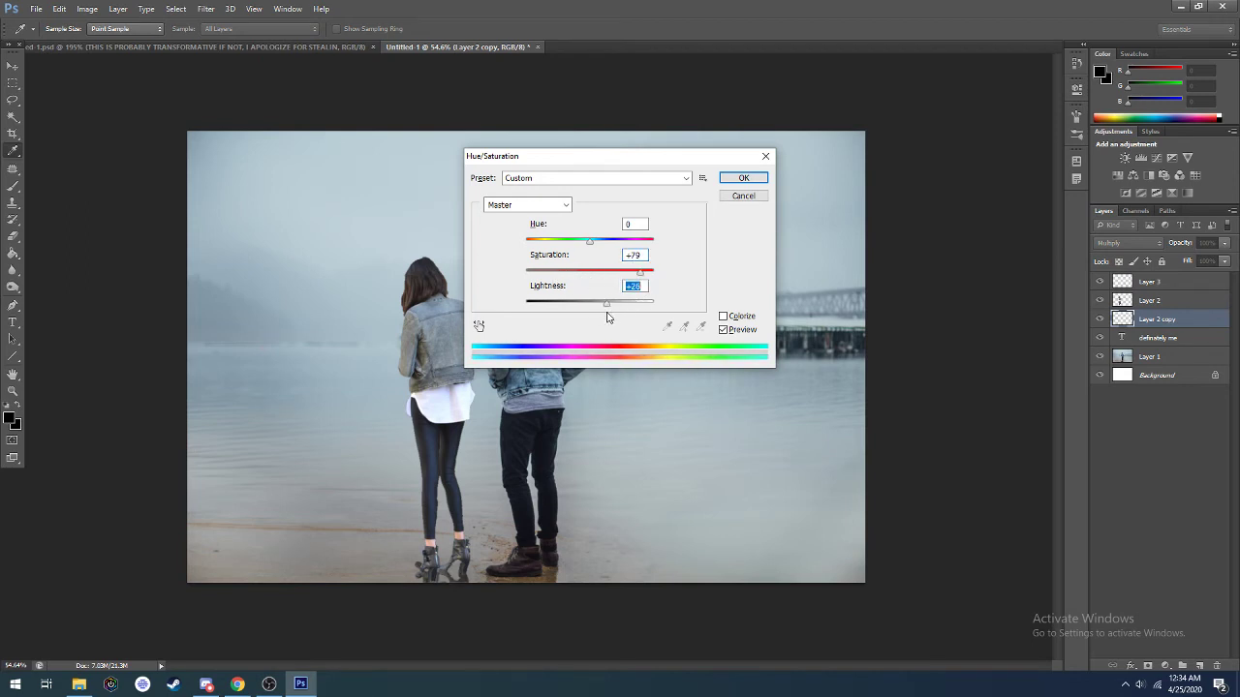
{"action": "left_click_drag", "start_coordinate": [590, 242], "coordinate": [462, 251]}
{"action": "left_click", "coordinate": [741, 198]}
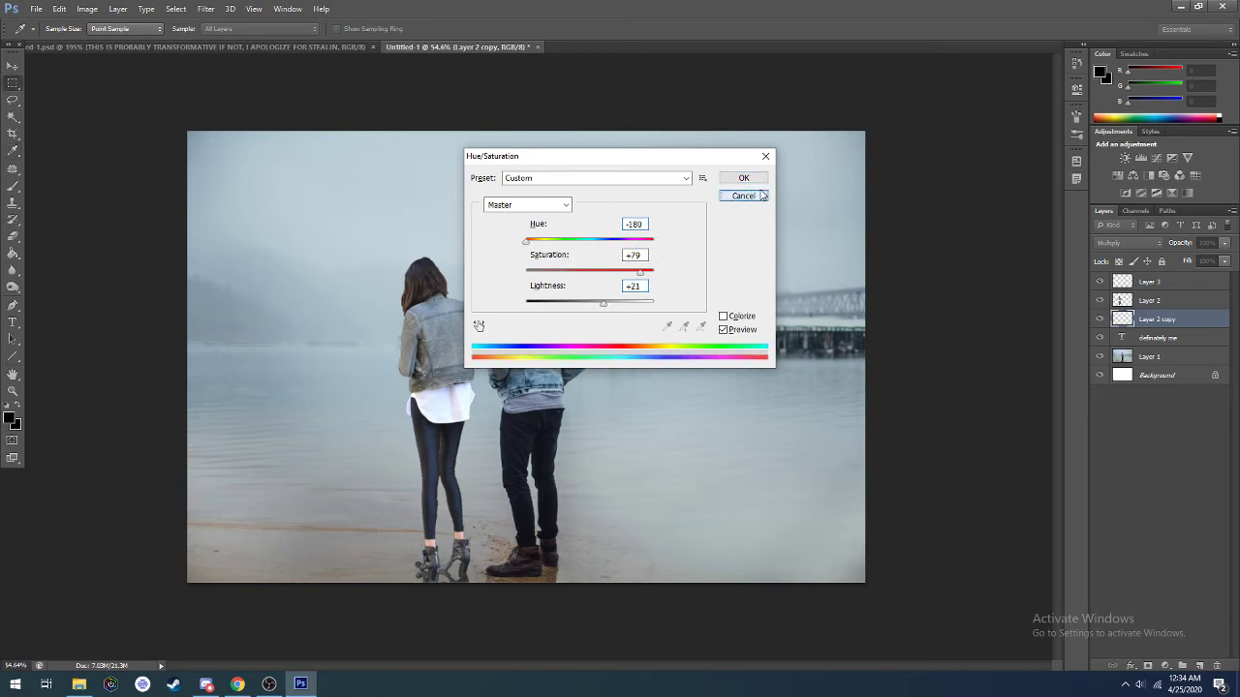
Delete the stray piece of the flipped copy sticking out beside the woman's front boot, and clear the selection
{"action": "key", "text": "ctrl+plus"}
{"action": "key", "text": "ctrl+plus"}
{"action": "scroll", "coordinate": [348, 637], "scroll_direction": "down", "scroll_amount": 3}
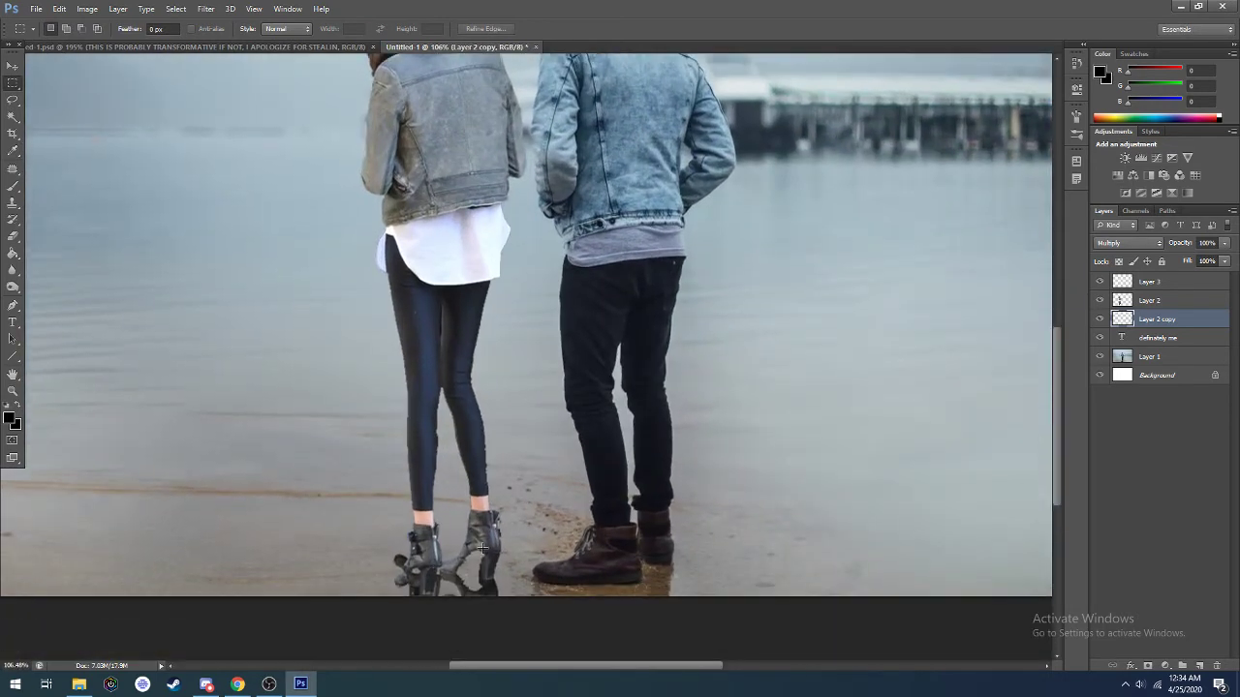
{"action": "right_click", "coordinate": [1127, 322]}
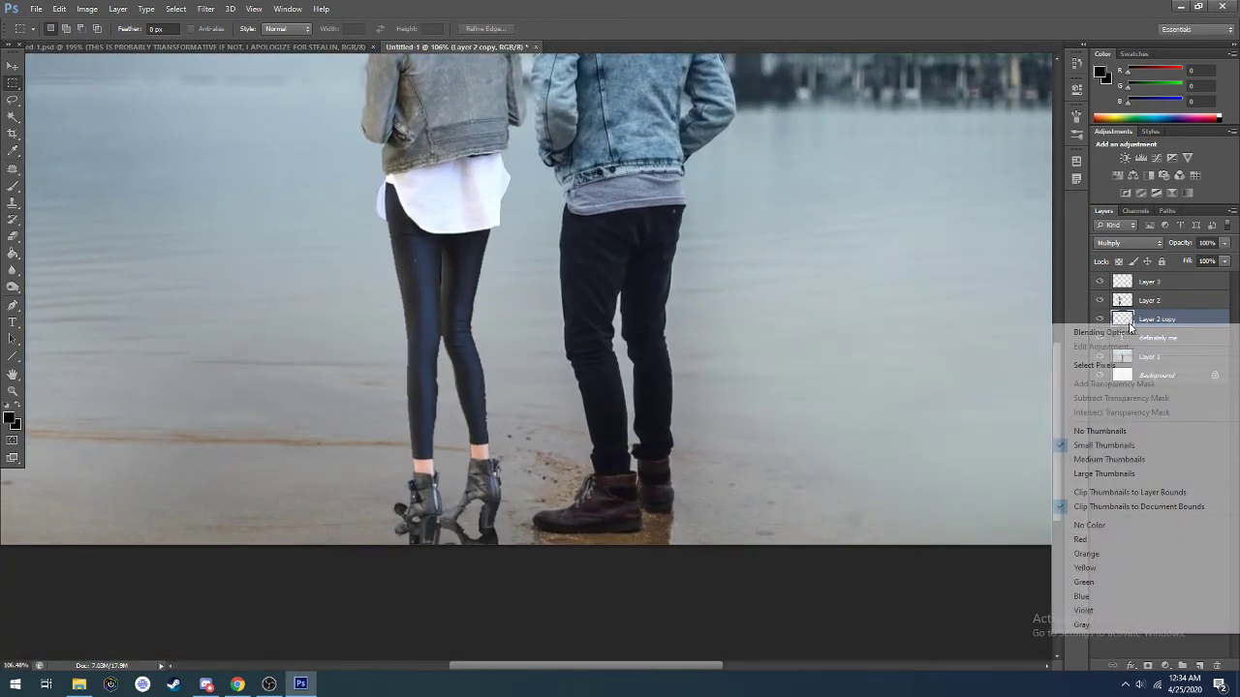
{"action": "left_click", "coordinate": [502, 545]}
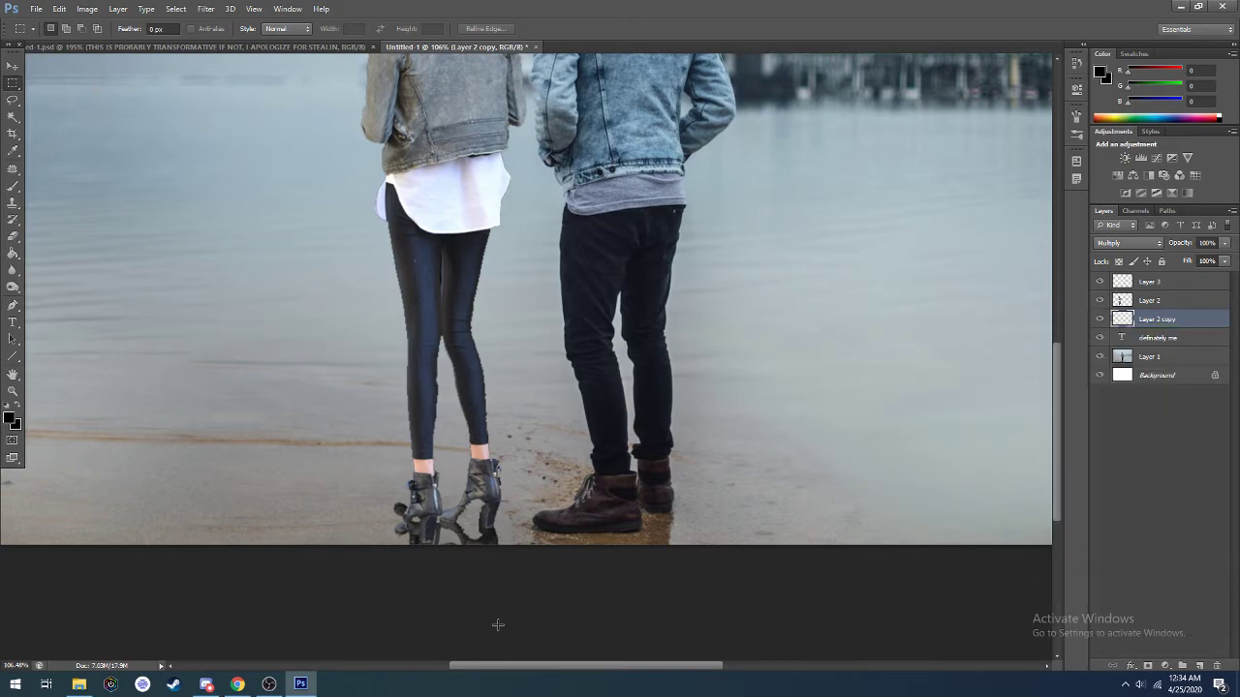
{"action": "scroll", "coordinate": [343, 604], "scroll_direction": "up", "scroll_amount": 5}
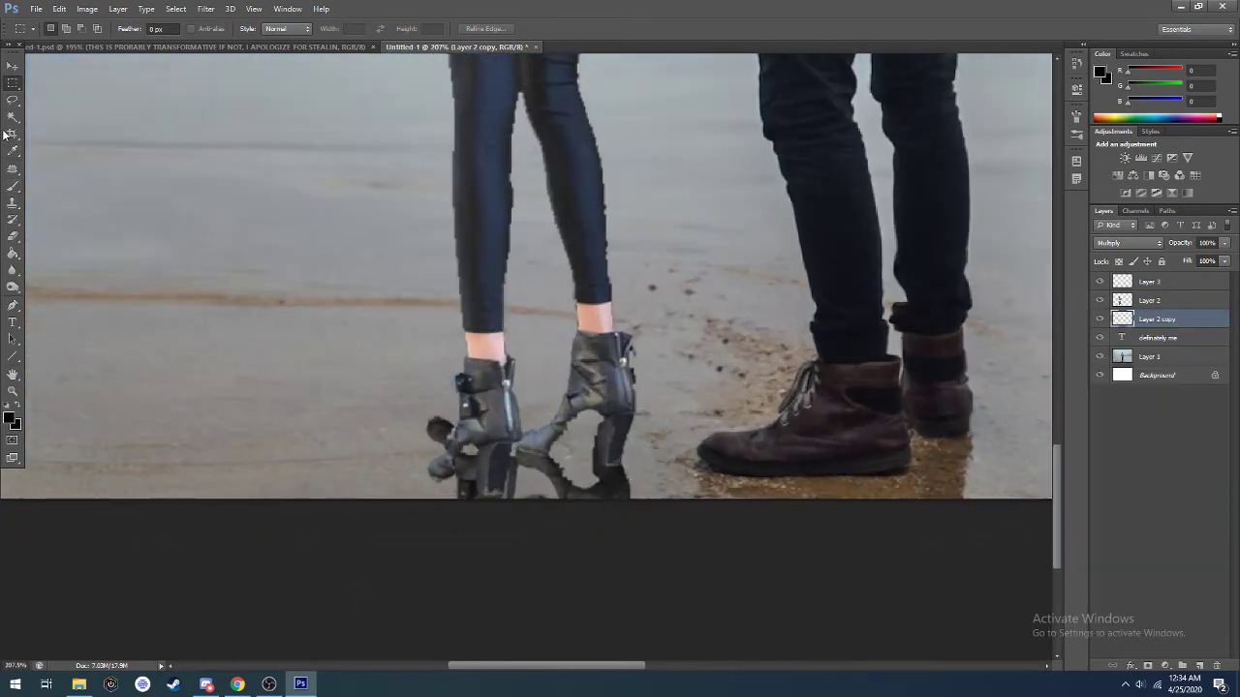
{"action": "left_click_drag", "start_coordinate": [411, 401], "coordinate": [474, 448]}
{"action": "right_click", "coordinate": [468, 461]}
{"action": "key", "text": "Escape"}
{"action": "key", "text": "Delete"}
{"action": "key", "text": "ctrl+d"}
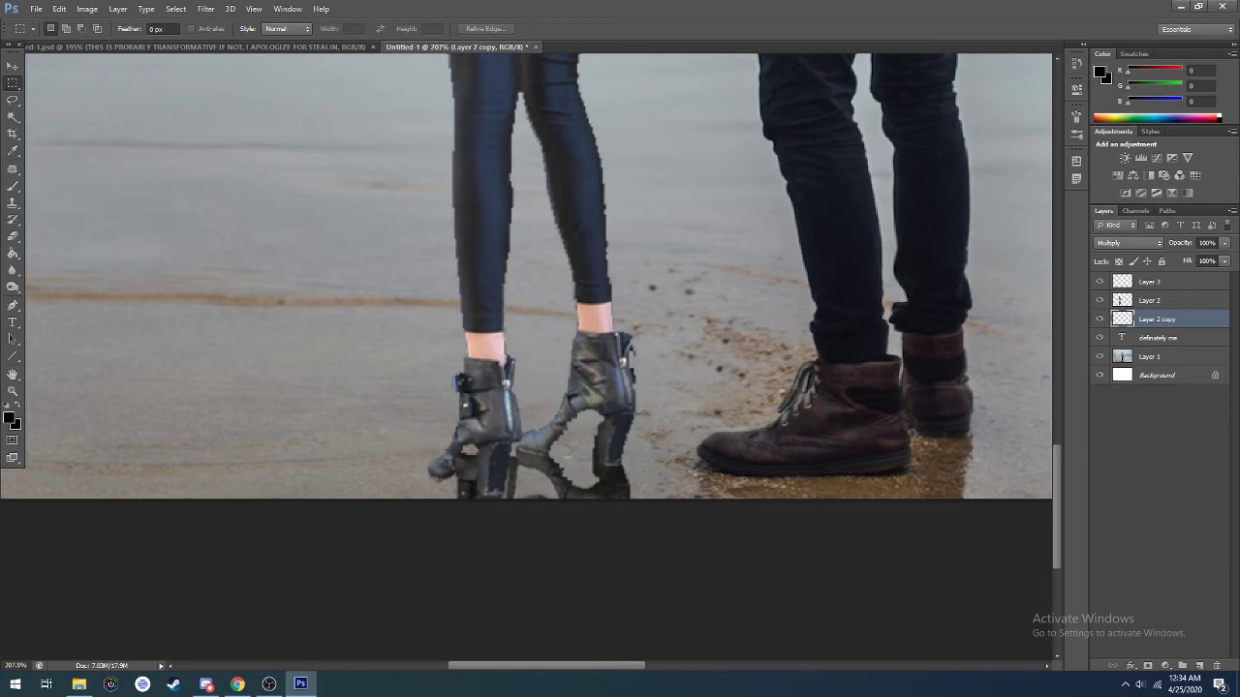
Paint a black shadow under both of the woman's boots on Layer 2 copy with the size 15 Brush
{"action": "left_click", "coordinate": [12, 188]}
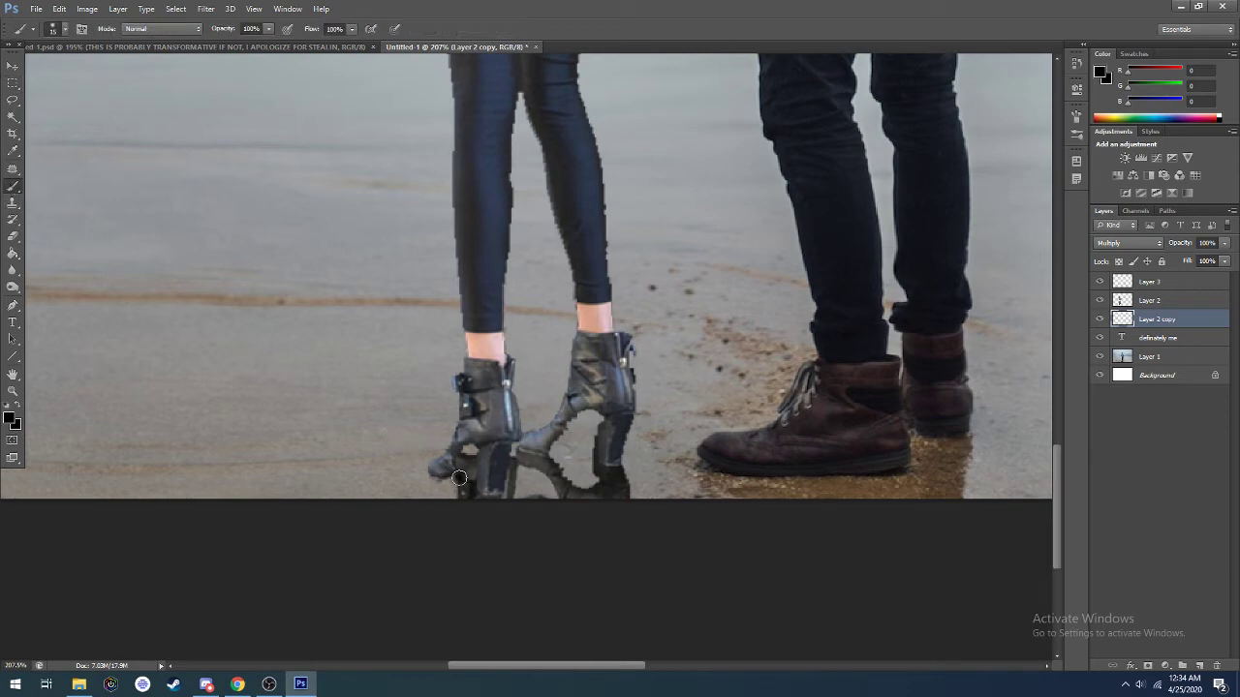
{"action": "mouse_move", "coordinate": [459, 478]}
{"action": "left_mouse_down"}
{"action": "mouse_move", "coordinate": [434, 477]}
{"action": "mouse_move", "coordinate": [557, 469]}
{"action": "mouse_move", "coordinate": [593, 489]}
{"action": "mouse_move", "coordinate": [625, 474]}
{"action": "mouse_move", "coordinate": [606, 505]}
{"action": "left_mouse_up"}
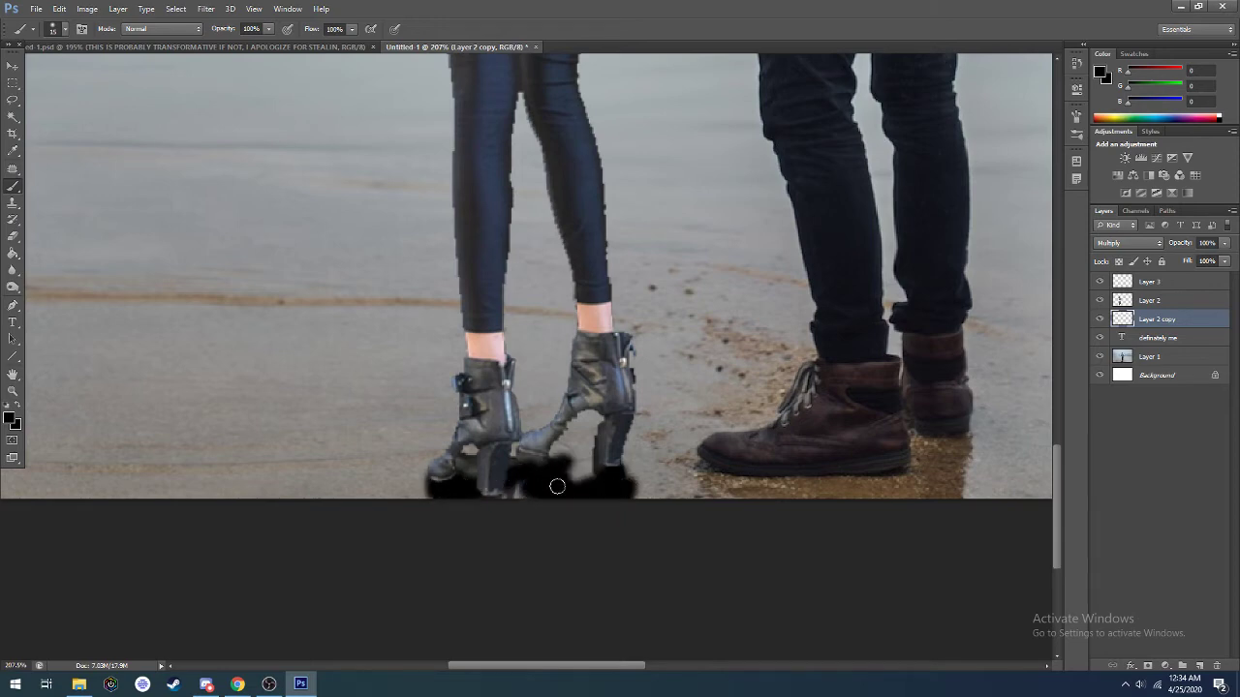
{"action": "left_click_drag", "start_coordinate": [521, 472], "coordinate": [496, 493]}
{"action": "scroll", "coordinate": [466, 492], "scroll_direction": "down", "scroll_amount": 4}
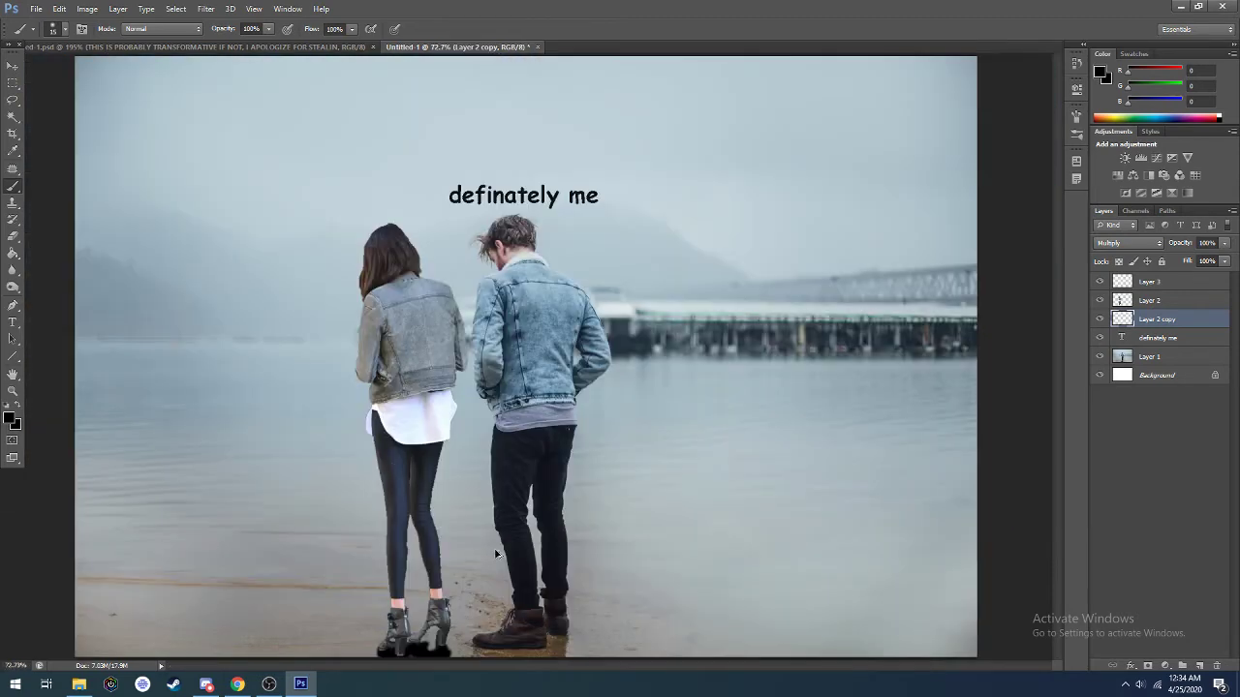
{"action": "scroll", "coordinate": [407, 562], "scroll_direction": "up", "scroll_amount": 4}
{"action": "scroll", "coordinate": [377, 582], "scroll_direction": "down", "scroll_amount": 3}
{"action": "scroll", "coordinate": [374, 572], "scroll_direction": "up", "scroll_amount": 4}
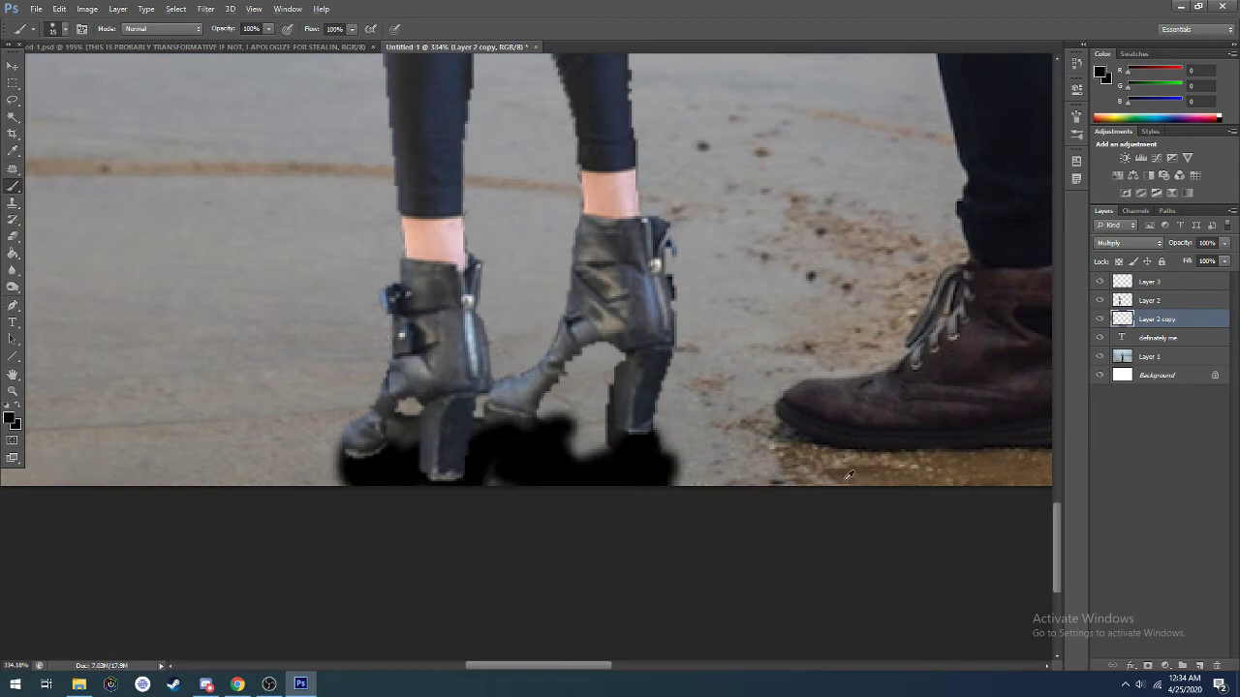
{"action": "scroll", "coordinate": [849, 474], "scroll_direction": "down", "scroll_amount": 3}
{"action": "scroll", "coordinate": [114, 320], "scroll_direction": "right", "scroll_amount": 2}
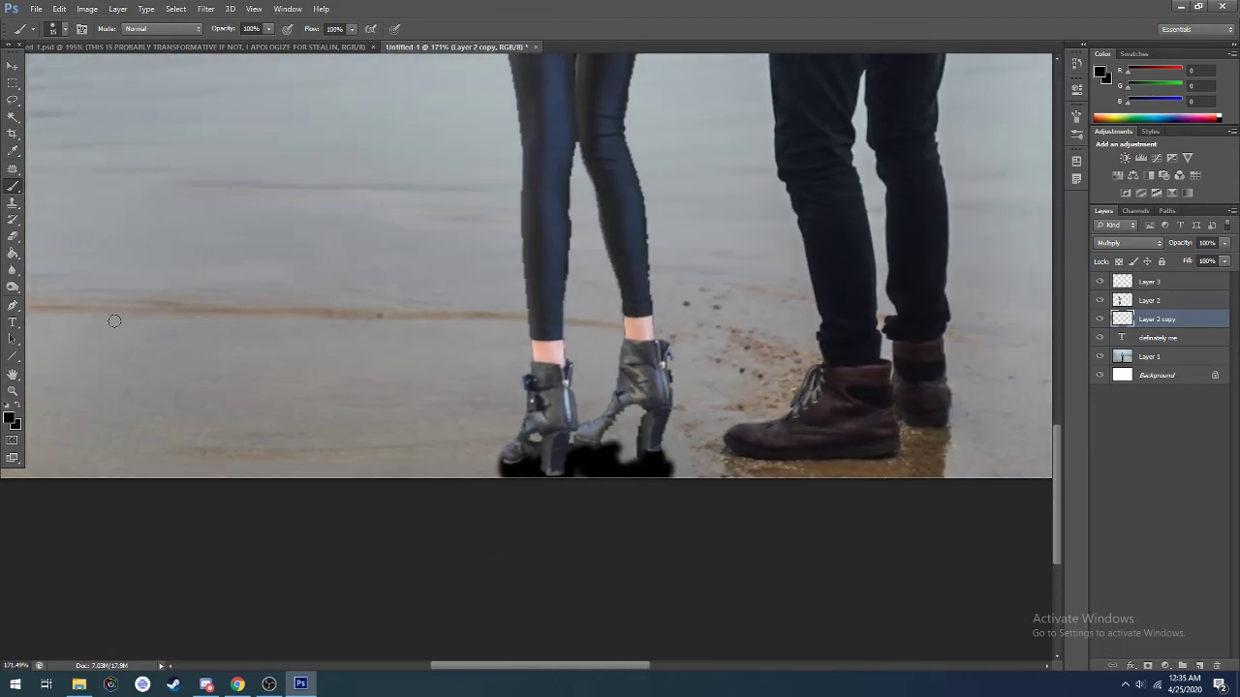
Clone the wet sand beneath the man's boots over the black shadow at 75% opacity, reducing the Clone Stamp size to 40
{"action": "left_click", "coordinate": [13, 202]}
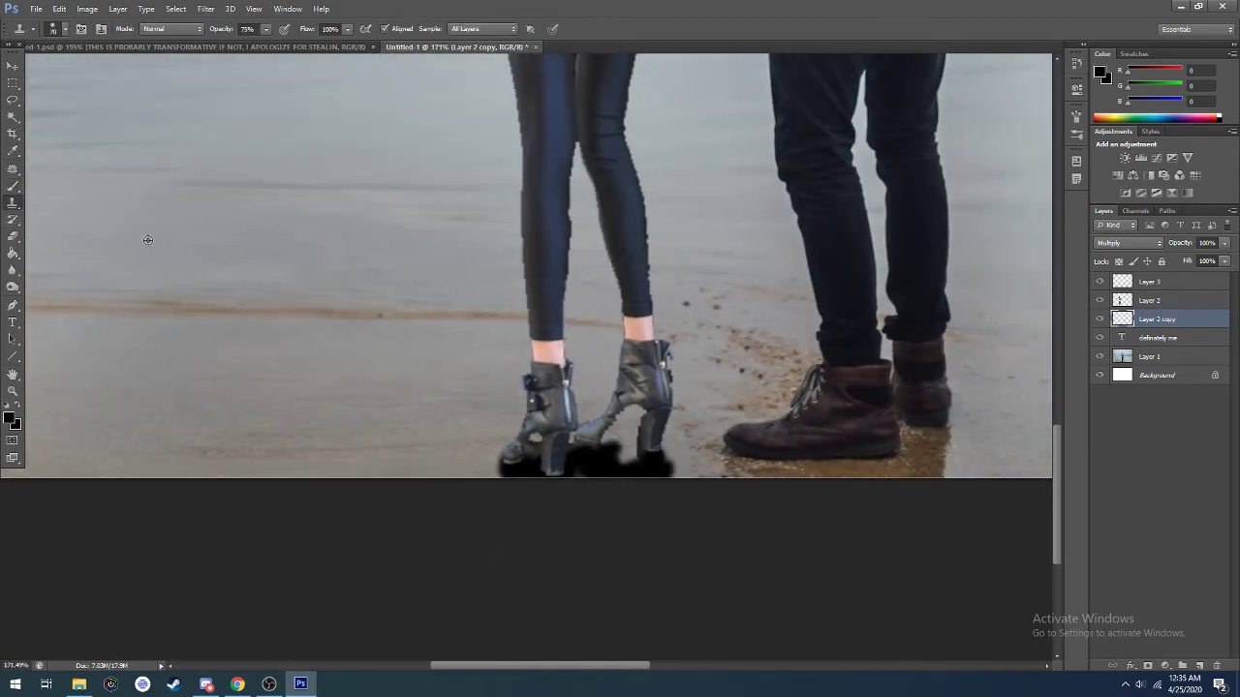
{"action": "left_click", "coordinate": [880, 473], "text": "alt"}
{"action": "mouse_move", "coordinate": [609, 475]}
{"action": "left_mouse_down"}
{"action": "mouse_move", "coordinate": [592, 462]}
{"action": "mouse_move", "coordinate": [655, 459]}
{"action": "mouse_move", "coordinate": [700, 484]}
{"action": "left_mouse_up"}
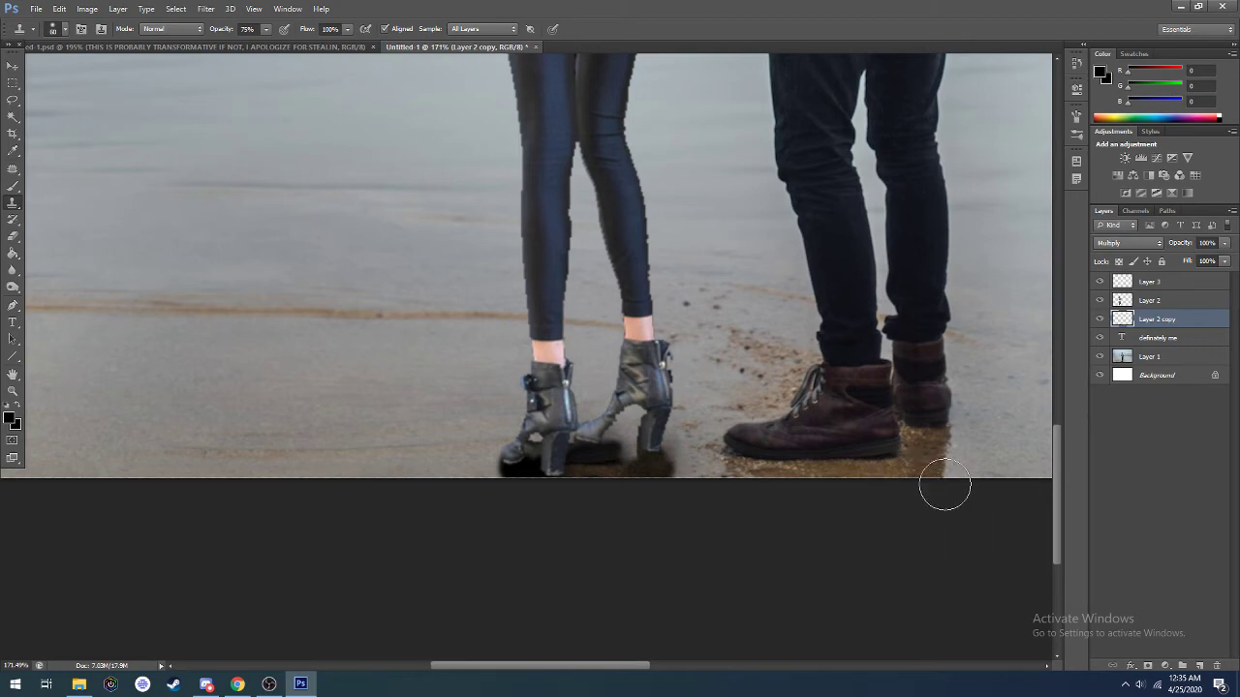
{"action": "key", "text": "bracketleft"}
{"action": "key", "text": "bracketleft"}
{"action": "key", "text": "bracketleft"}
{"action": "left_click", "coordinate": [922, 463], "text": "alt"}
{"action": "mouse_move", "coordinate": [661, 468]}
{"action": "left_mouse_down"}
{"action": "mouse_move", "coordinate": [630, 440]}
{"action": "mouse_move", "coordinate": [659, 456]}
{"action": "mouse_move", "coordinate": [628, 466]}
{"action": "mouse_move", "coordinate": [656, 465]}
{"action": "mouse_move", "coordinate": [604, 459]}
{"action": "mouse_move", "coordinate": [630, 463]}
{"action": "left_mouse_up"}
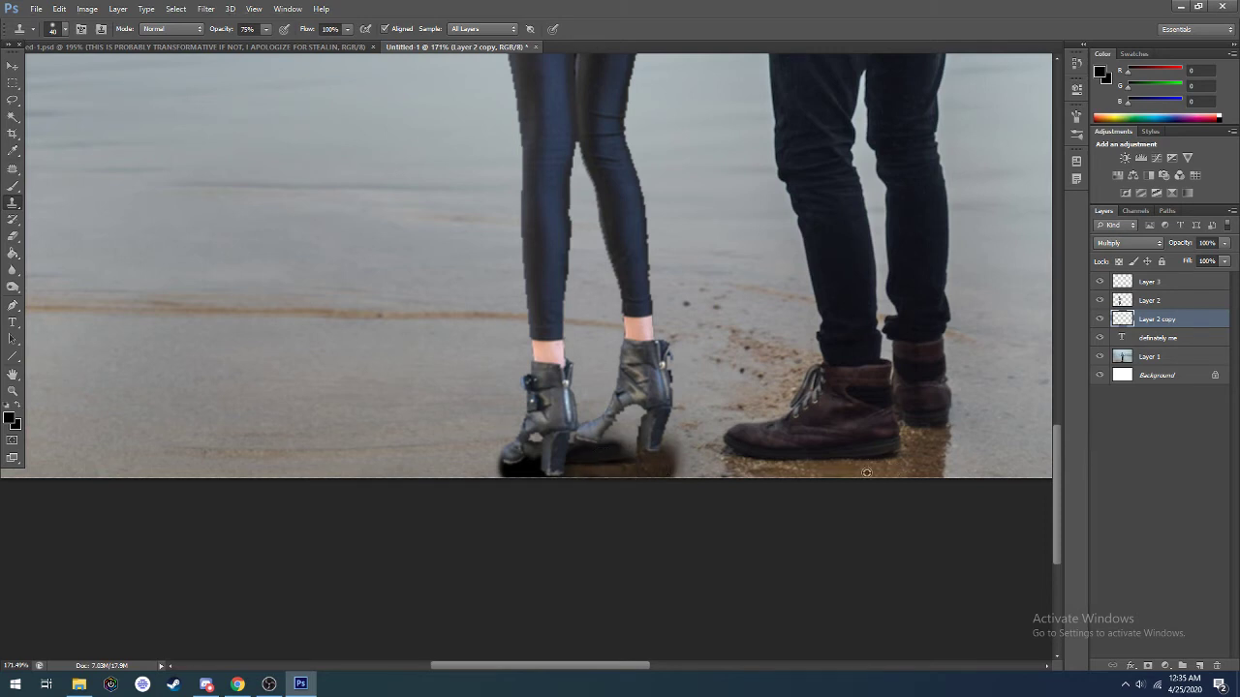
{"action": "key", "text": "alt"}
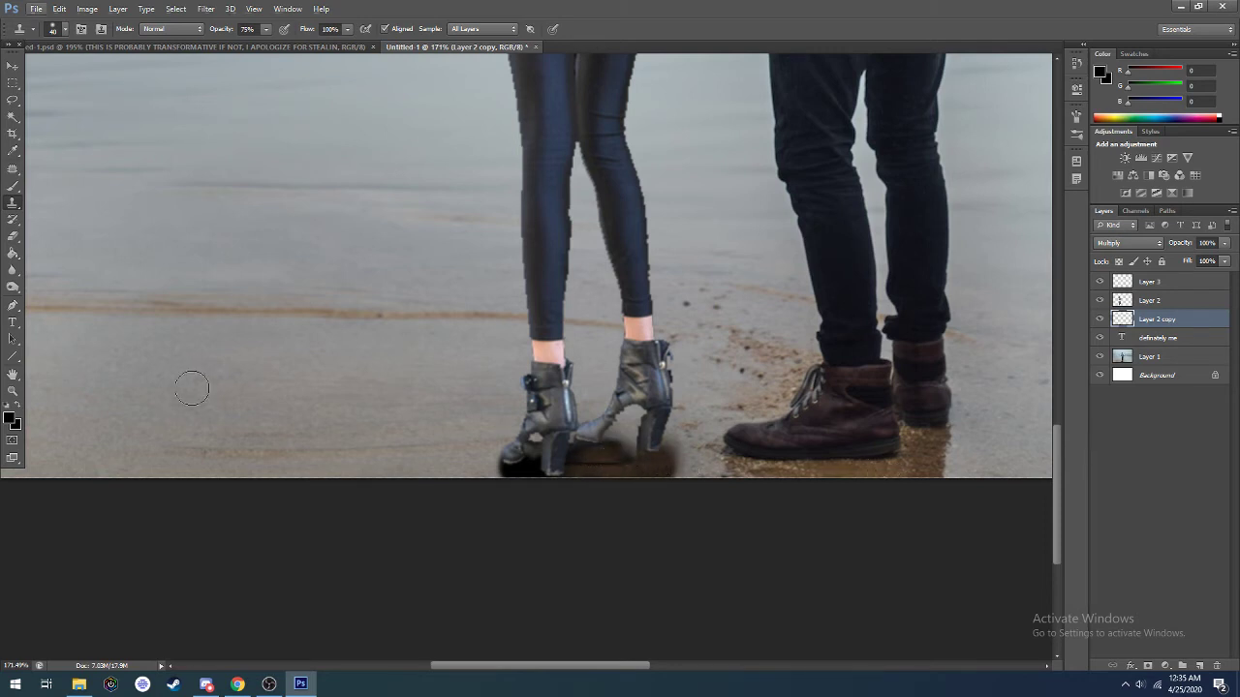
Patch the dark area beneath the woman's boots using the Patch tool, and clear the selection
{"action": "left_click", "coordinate": [11, 174]}
{"action": "scroll", "coordinate": [448, 426], "scroll_direction": "up", "scroll_amount": 3}
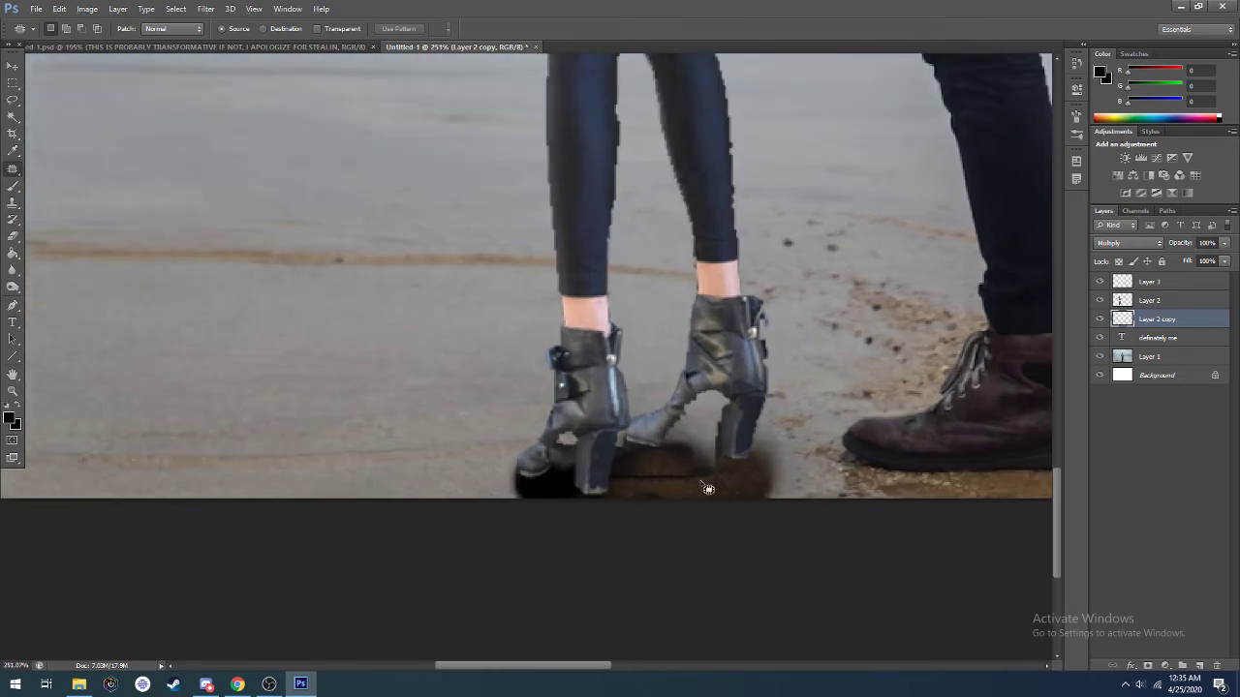
{"action": "mouse_move", "coordinate": [493, 505]}
{"action": "left_mouse_down"}
{"action": "mouse_move", "coordinate": [734, 562]}
{"action": "mouse_move", "coordinate": [828, 488]}
{"action": "mouse_move", "coordinate": [668, 443]}
{"action": "left_mouse_up"}
{"action": "key", "text": "alt"}
{"action": "mouse_move", "coordinate": [637, 493]}
{"action": "left_mouse_down"}
{"action": "mouse_move", "coordinate": [852, 467]}
{"action": "mouse_move", "coordinate": [777, 461]}
{"action": "mouse_move", "coordinate": [814, 449]}
{"action": "mouse_move", "coordinate": [871, 472]}
{"action": "mouse_move", "coordinate": [683, 457]}
{"action": "mouse_move", "coordinate": [713, 452]}
{"action": "left_mouse_up"}
{"action": "scroll", "coordinate": [780, 461], "scroll_direction": "down", "scroll_amount": 3}
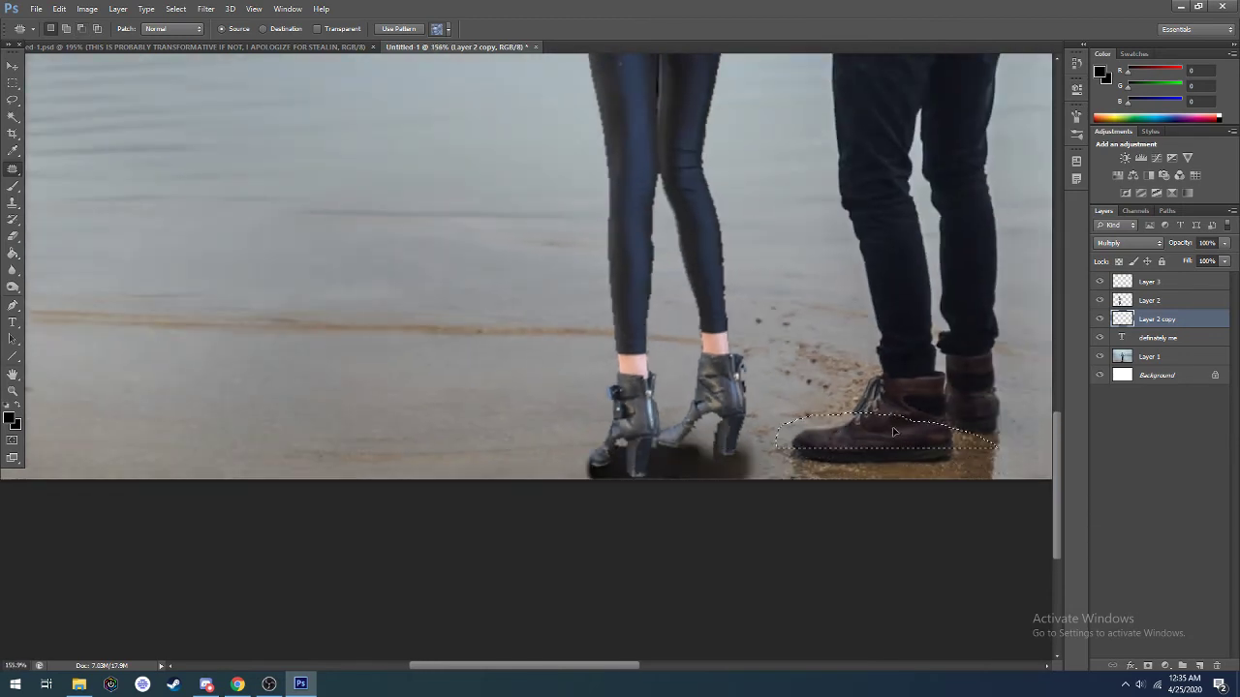
{"action": "scroll", "coordinate": [893, 451], "scroll_direction": "down", "scroll_amount": 2}
{"action": "key", "text": "ctrl+d"}
{"action": "scroll", "coordinate": [893, 451], "scroll_direction": "up", "scroll_amount": 3}
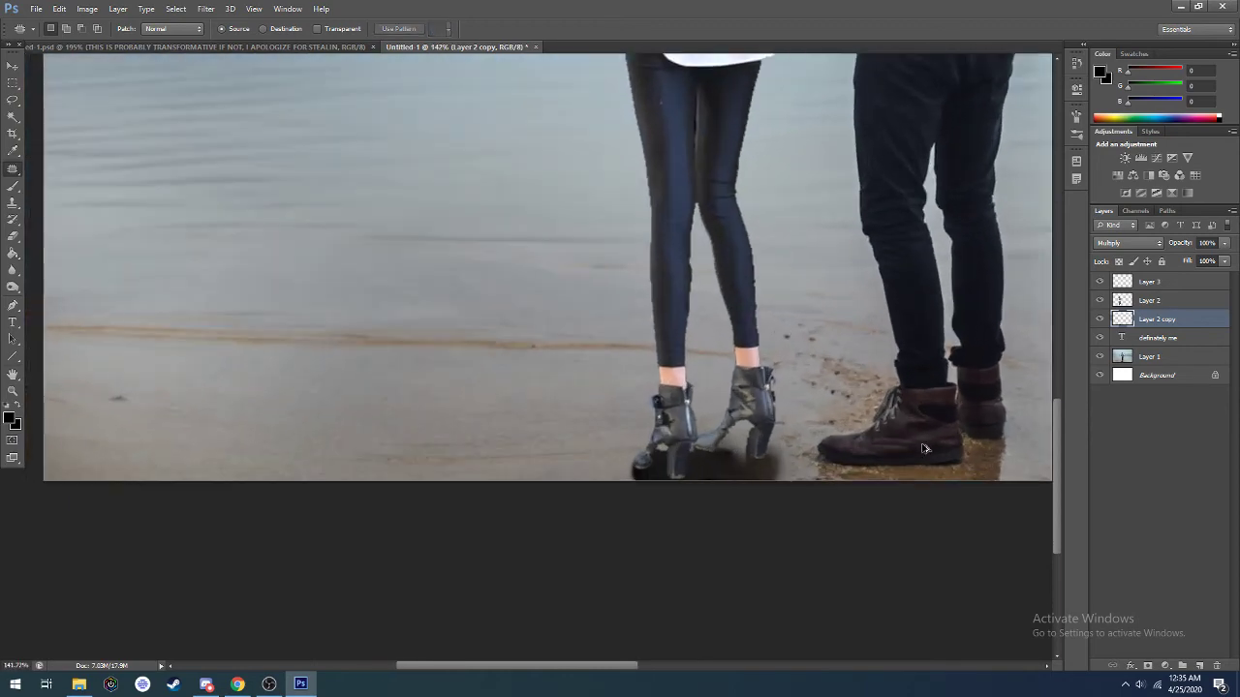
Clone the wet sand beneath the man's boots over the dark shadow under the woman's boots with the Clone Stamp
{"action": "left_click", "coordinate": [13, 202]}
{"action": "scroll", "coordinate": [851, 477], "scroll_direction": "right", "scroll_amount": 2}
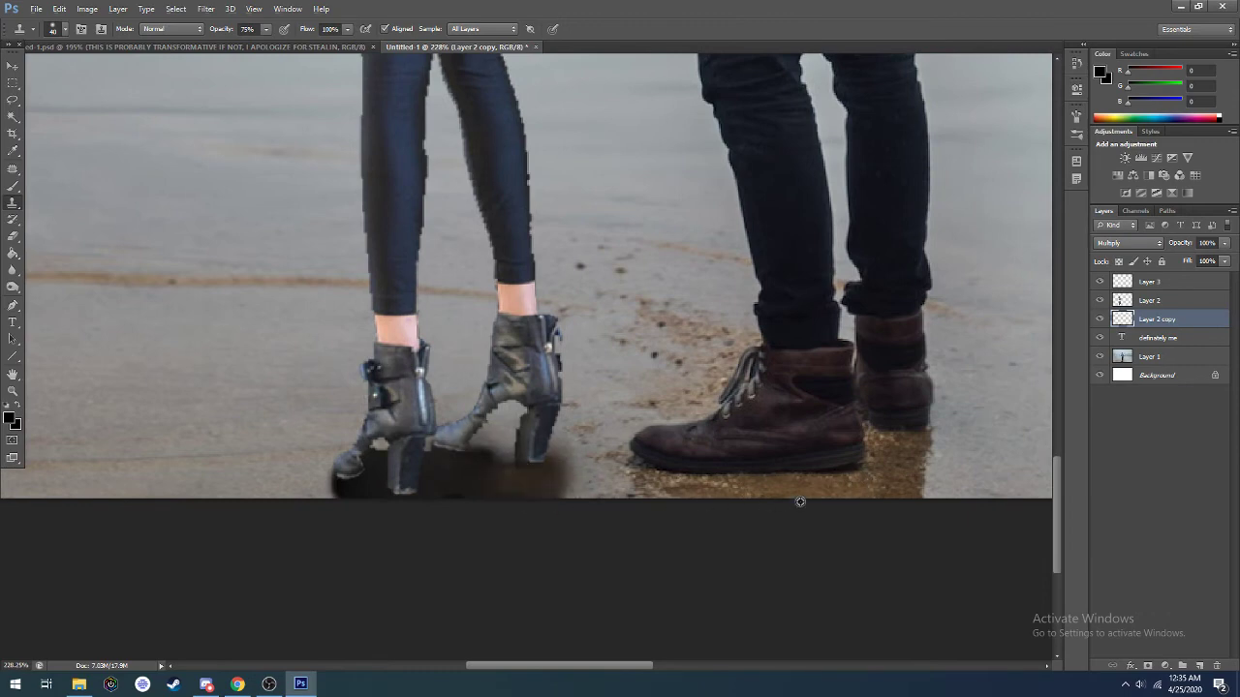
{"action": "left_click", "coordinate": [892, 477], "text": "alt"}
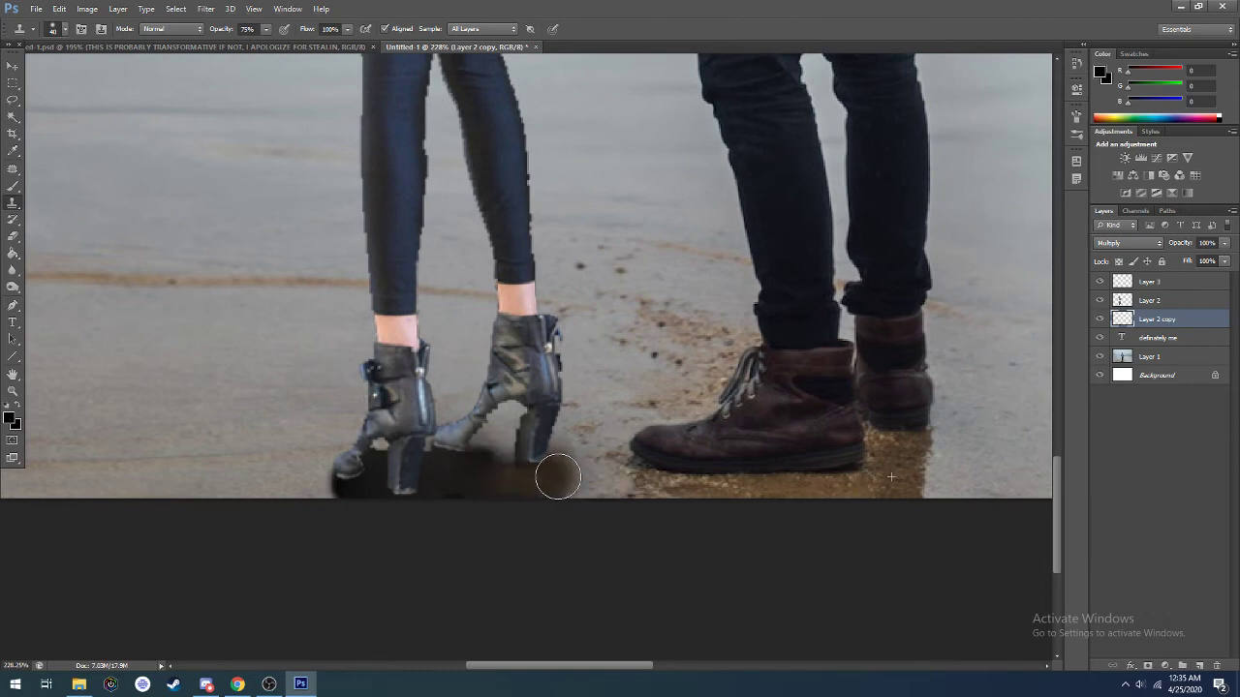
{"action": "mouse_move", "coordinate": [553, 475]}
{"action": "left_mouse_down"}
{"action": "mouse_move", "coordinate": [522, 487]}
{"action": "mouse_move", "coordinate": [492, 474]}
{"action": "mouse_move", "coordinate": [371, 481]}
{"action": "left_mouse_up"}
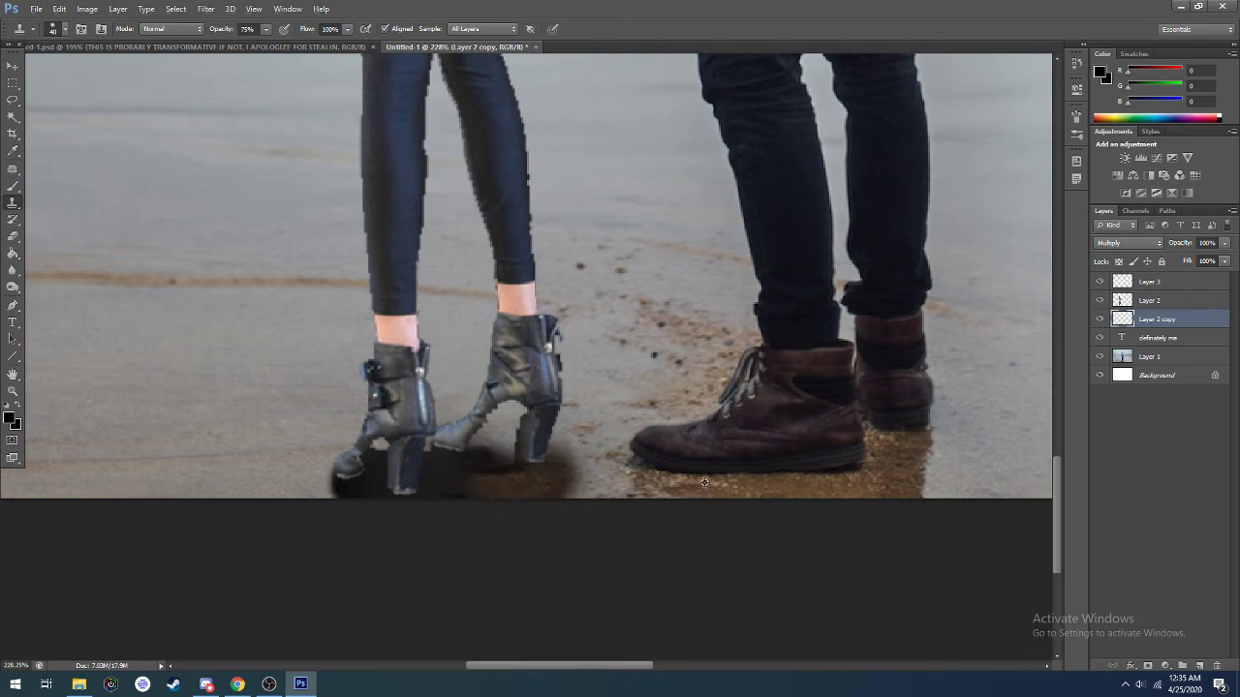
{"action": "mouse_move", "coordinate": [608, 444]}
{"action": "left_mouse_down"}
{"action": "mouse_move", "coordinate": [454, 468]}
{"action": "mouse_move", "coordinate": [499, 459]}
{"action": "mouse_move", "coordinate": [477, 465]}
{"action": "mouse_move", "coordinate": [511, 472]}
{"action": "mouse_move", "coordinate": [487, 484]}
{"action": "mouse_move", "coordinate": [620, 494]}
{"action": "mouse_move", "coordinate": [541, 461]}
{"action": "mouse_move", "coordinate": [447, 470]}
{"action": "mouse_move", "coordinate": [479, 483]}
{"action": "left_mouse_up"}
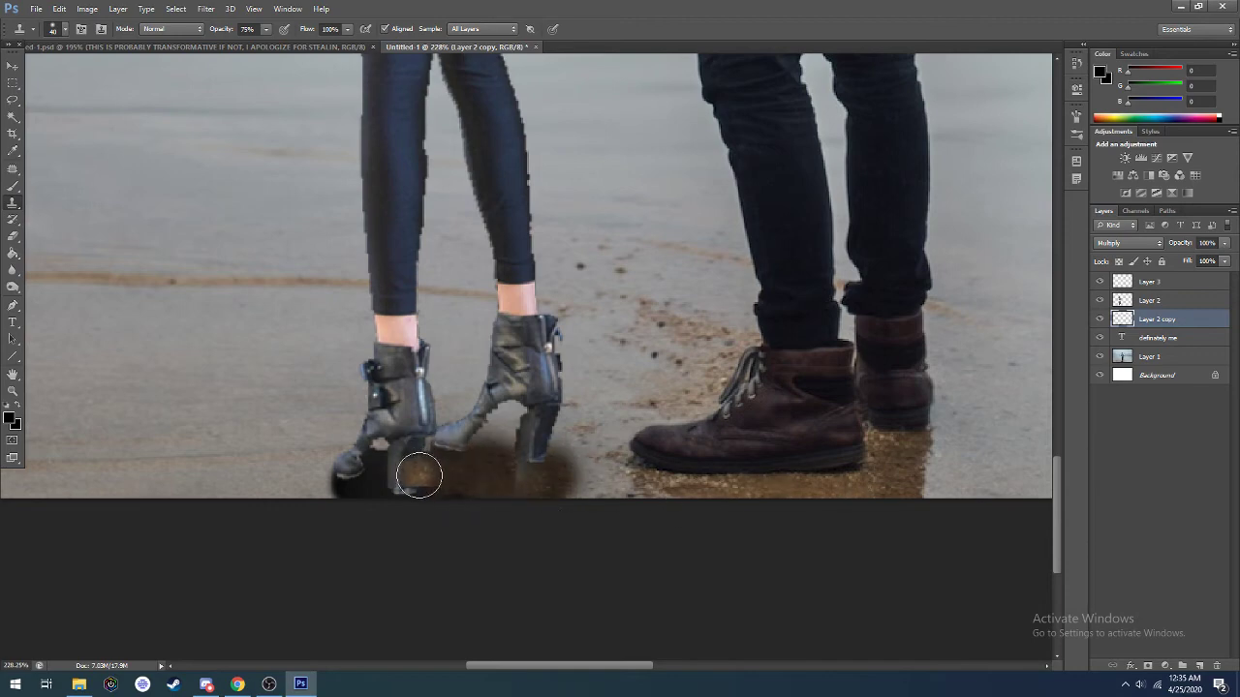
{"action": "mouse_move", "coordinate": [418, 476]}
{"action": "left_mouse_down"}
{"action": "mouse_move", "coordinate": [457, 502]}
{"action": "mouse_move", "coordinate": [448, 487]}
{"action": "mouse_move", "coordinate": [488, 491]}
{"action": "mouse_move", "coordinate": [434, 496]}
{"action": "mouse_move", "coordinate": [470, 502]}
{"action": "mouse_move", "coordinate": [454, 500]}
{"action": "mouse_move", "coordinate": [440, 484]}
{"action": "mouse_move", "coordinate": [557, 492]}
{"action": "mouse_move", "coordinate": [435, 485]}
{"action": "mouse_move", "coordinate": [463, 473]}
{"action": "mouse_move", "coordinate": [447, 468]}
{"action": "mouse_move", "coordinate": [523, 474]}
{"action": "left_mouse_up"}
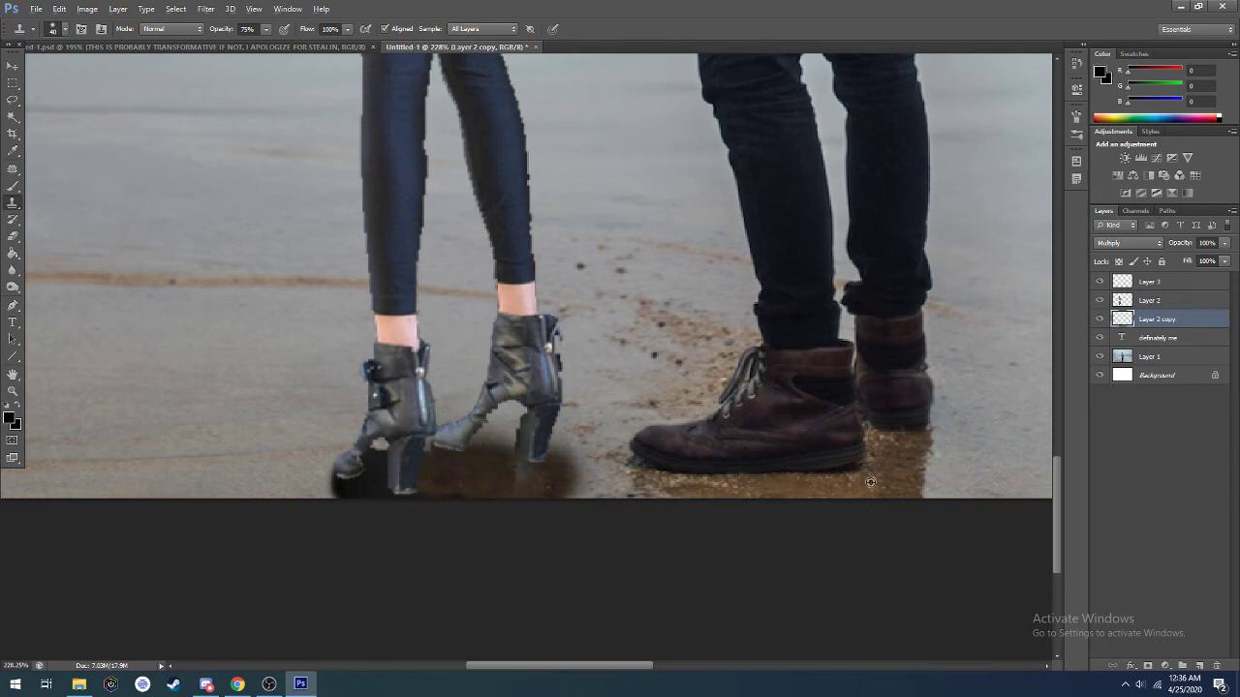
{"action": "mouse_move", "coordinate": [368, 465]}
{"action": "left_mouse_down"}
{"action": "mouse_move", "coordinate": [351, 481]}
{"action": "mouse_move", "coordinate": [409, 495]}
{"action": "left_mouse_up"}
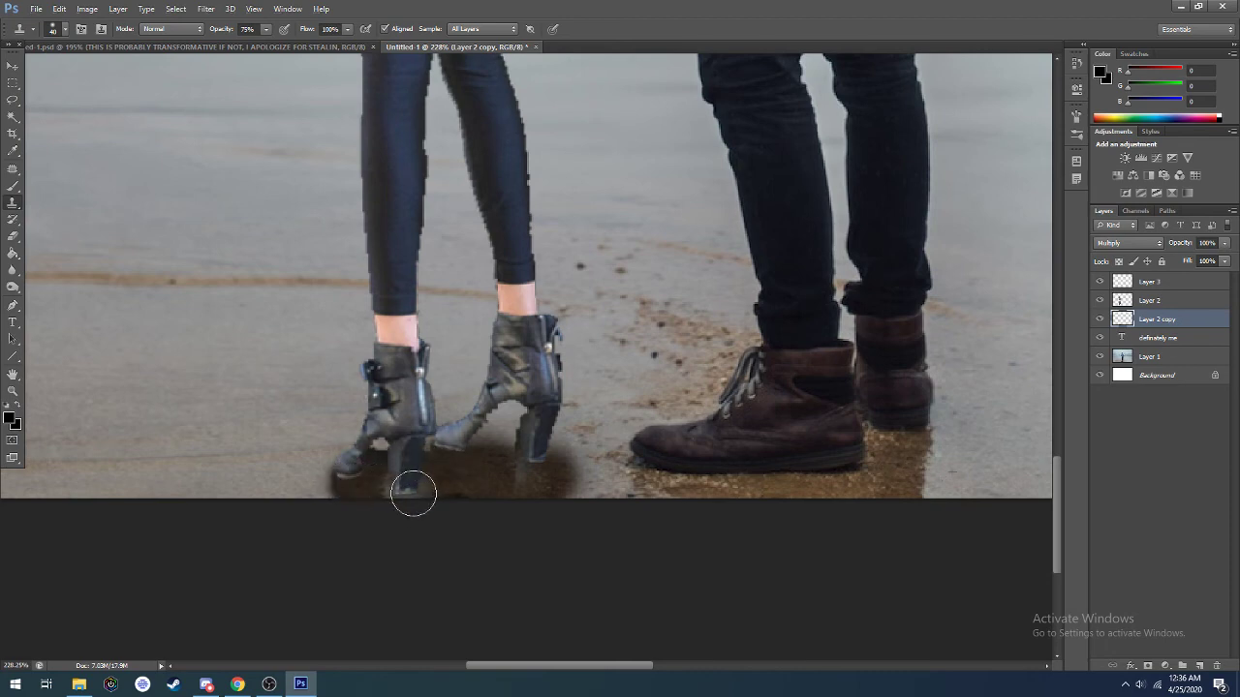
Add the 72 pt caption "Good enough" in the sky above the existing "definately me" text
{"action": "scroll", "coordinate": [436, 531], "scroll_direction": "down", "scroll_amount": 3}
{"action": "scroll", "coordinate": [436, 531], "scroll_direction": "down", "scroll_amount": 4}
{"action": "scroll", "coordinate": [465, 553], "scroll_direction": "up", "scroll_amount": 1}
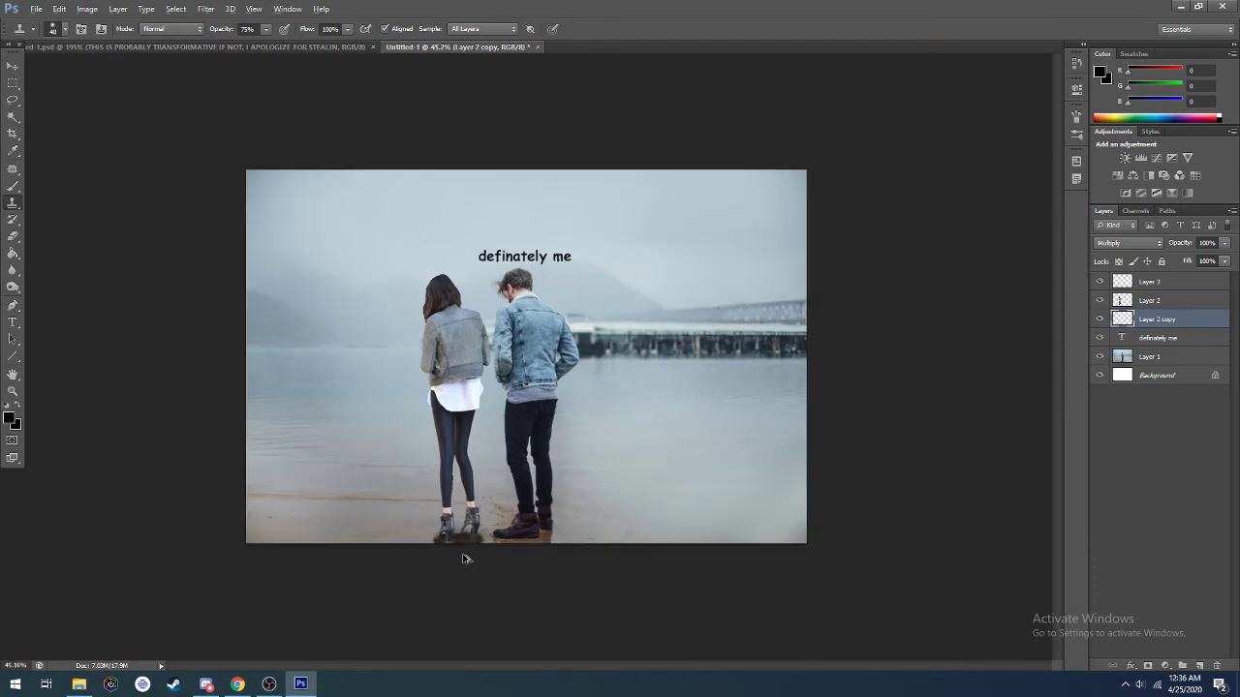
{"action": "scroll", "coordinate": [463, 562], "scroll_direction": "down", "scroll_amount": 2}
{"action": "scroll", "coordinate": [465, 562], "scroll_direction": "down", "scroll_amount": 1}
{"action": "scroll", "coordinate": [471, 526], "scroll_direction": "up", "scroll_amount": 3}
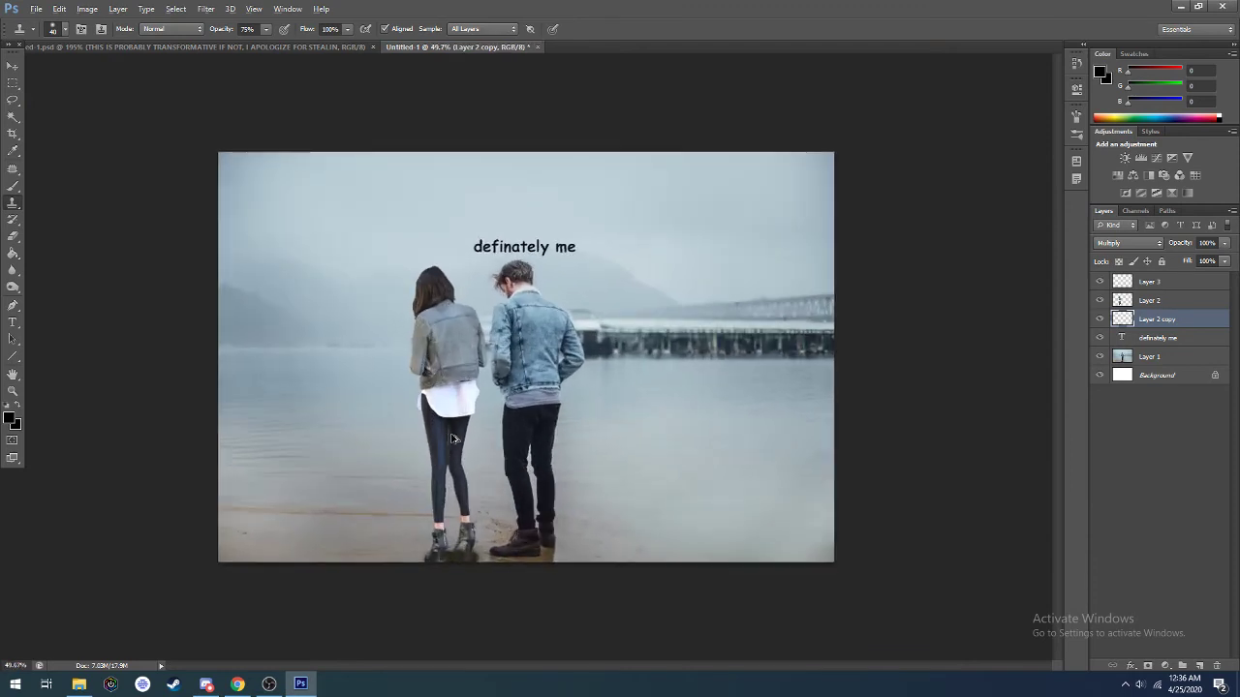
{"action": "left_click", "coordinate": [13, 322]}
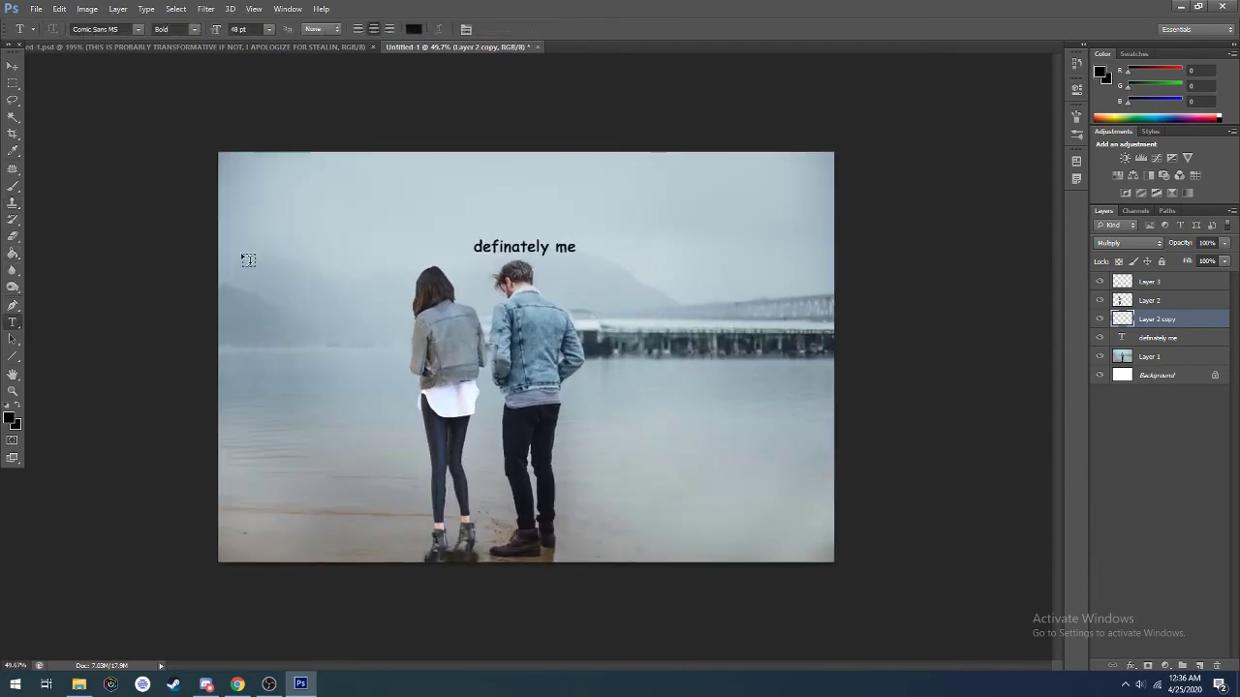
{"action": "left_click", "coordinate": [243, 253]}
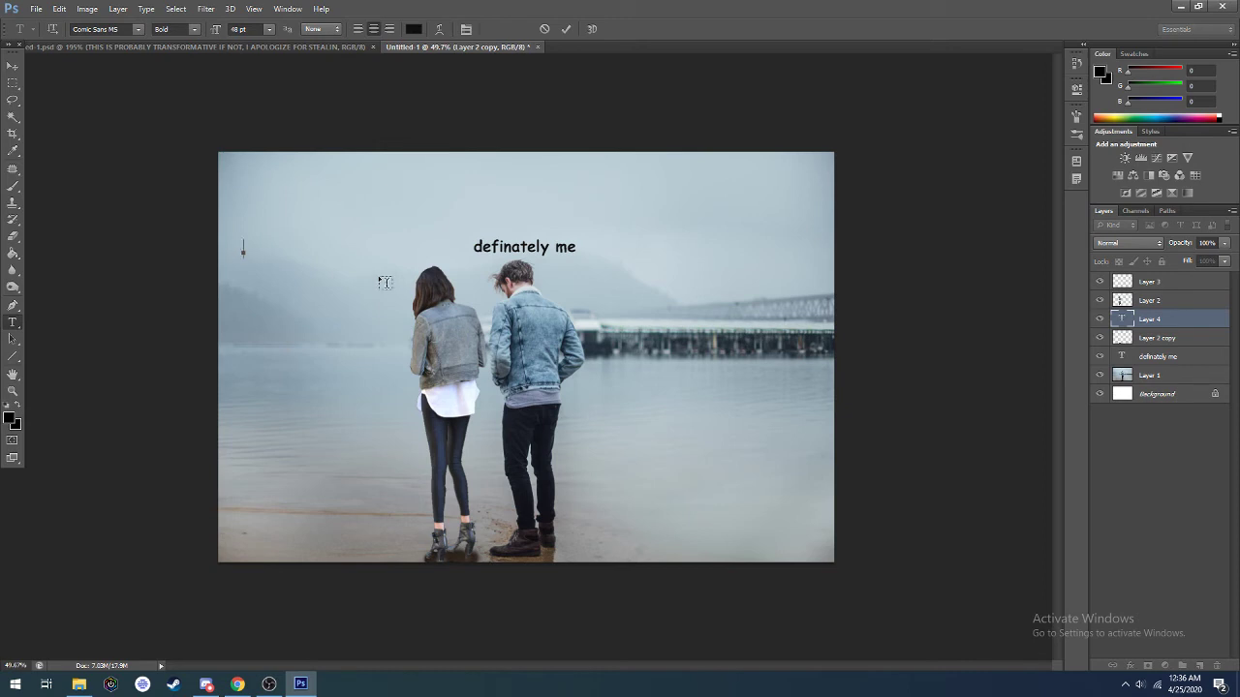
{"action": "left_click", "coordinate": [268, 29]}
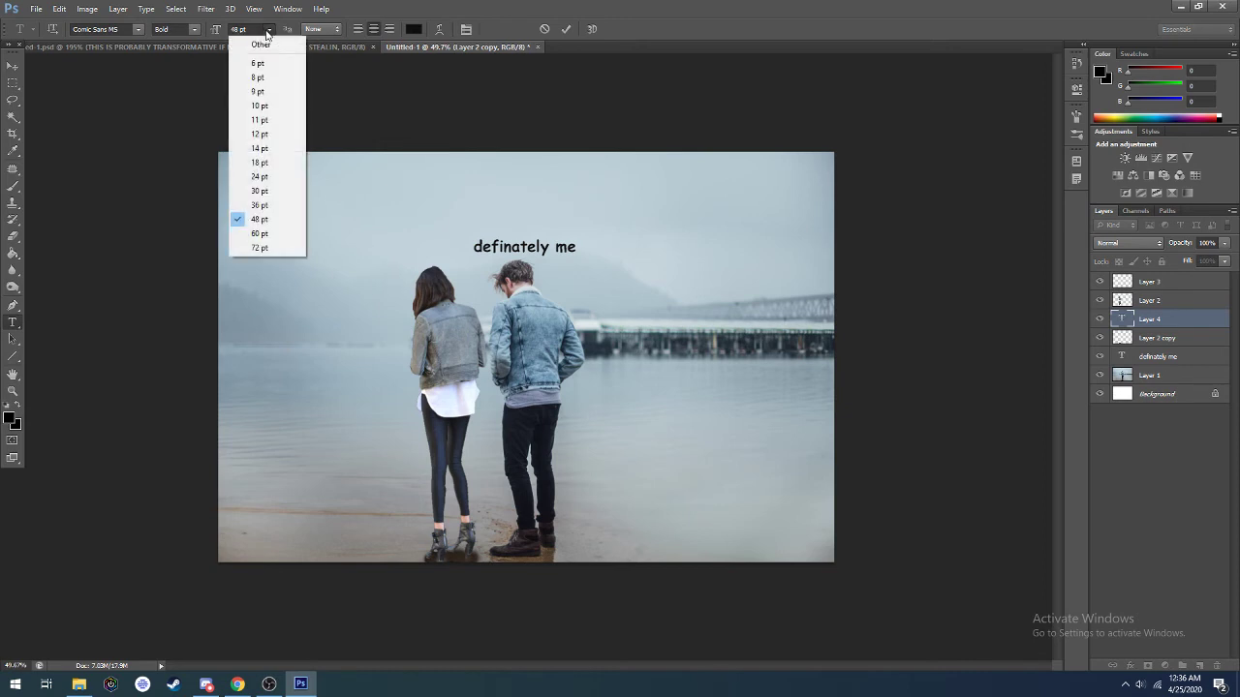
{"action": "left_click", "coordinate": [288, 249]}
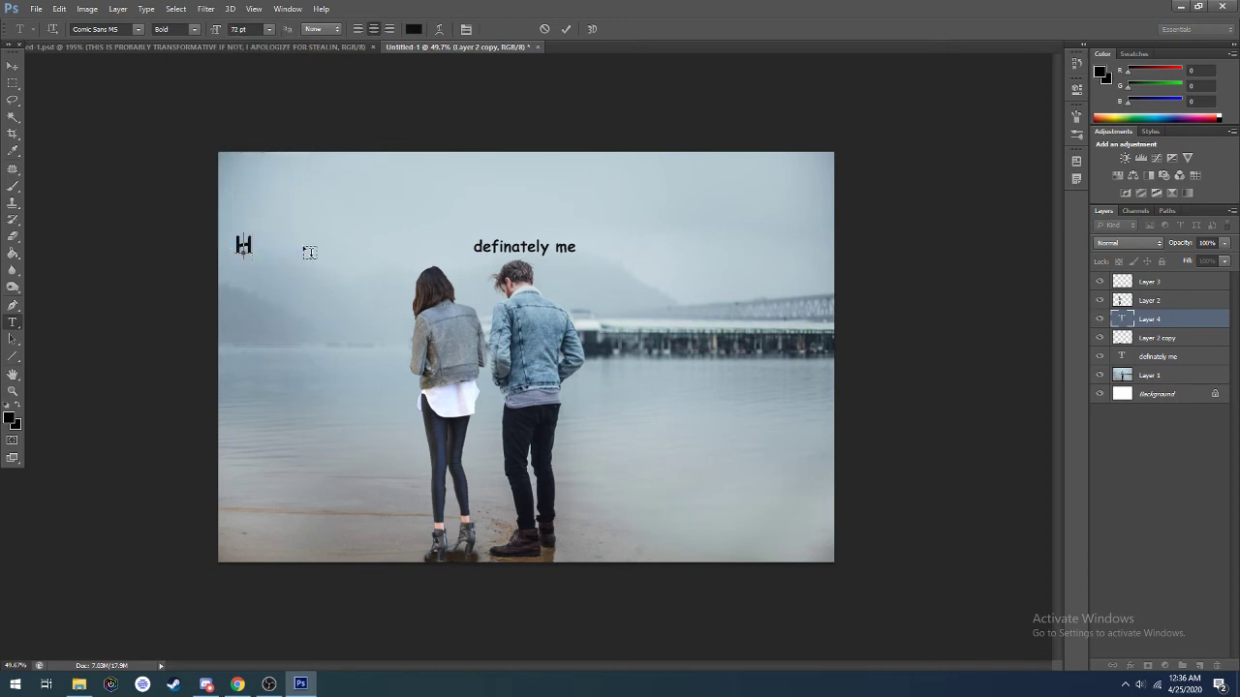
{"action": "type", "text": "ood enough"}
{"action": "left_click_drag", "start_coordinate": [310, 253], "coordinate": [669, 426]}
{"action": "left_click_drag", "start_coordinate": [526, 287], "coordinate": [549, 287]}
{"action": "left_click", "coordinate": [567, 29]}
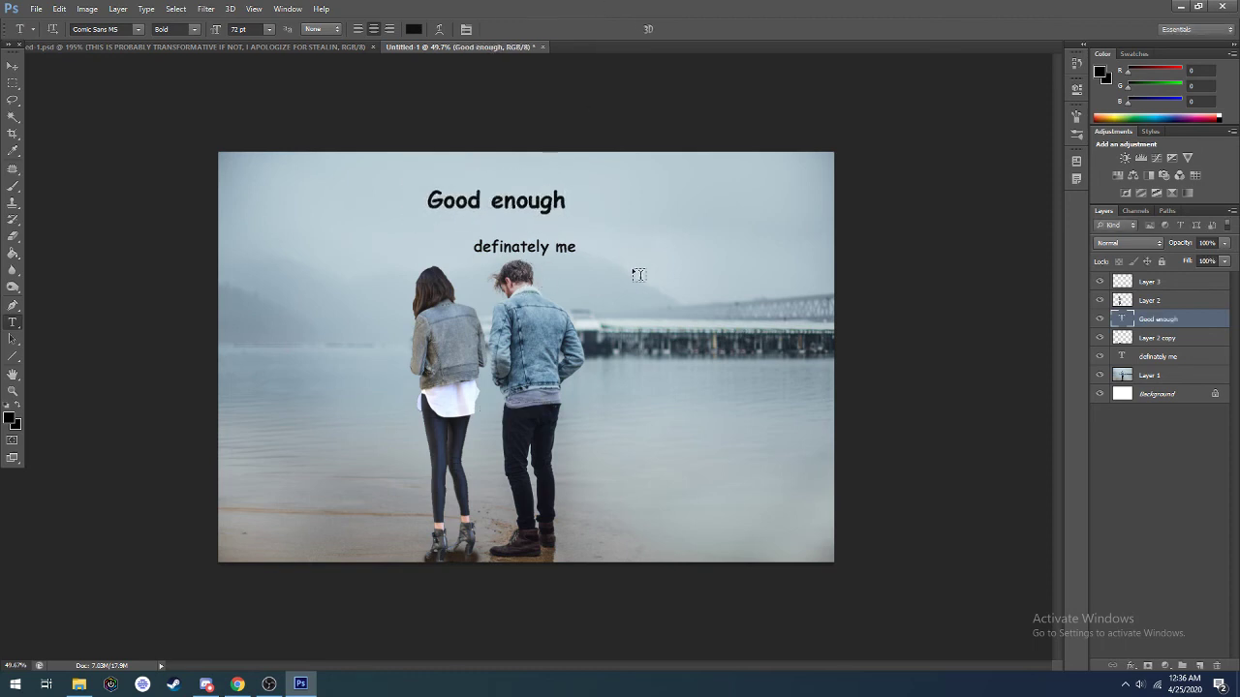
Add the caption "I got lonely after the last video" directly beneath "Good enough"
{"action": "type", "text": "I got "}
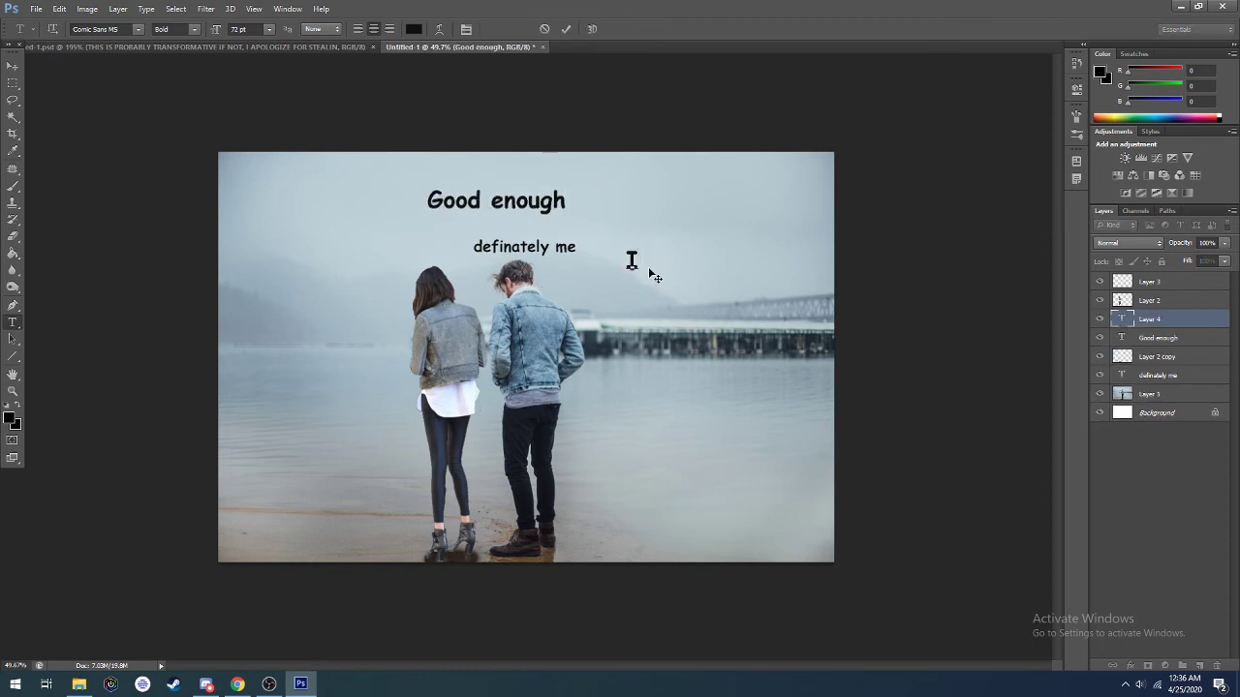
{"action": "type", "text": "lonely afd"}
{"action": "key", "text": "BackSpace"}
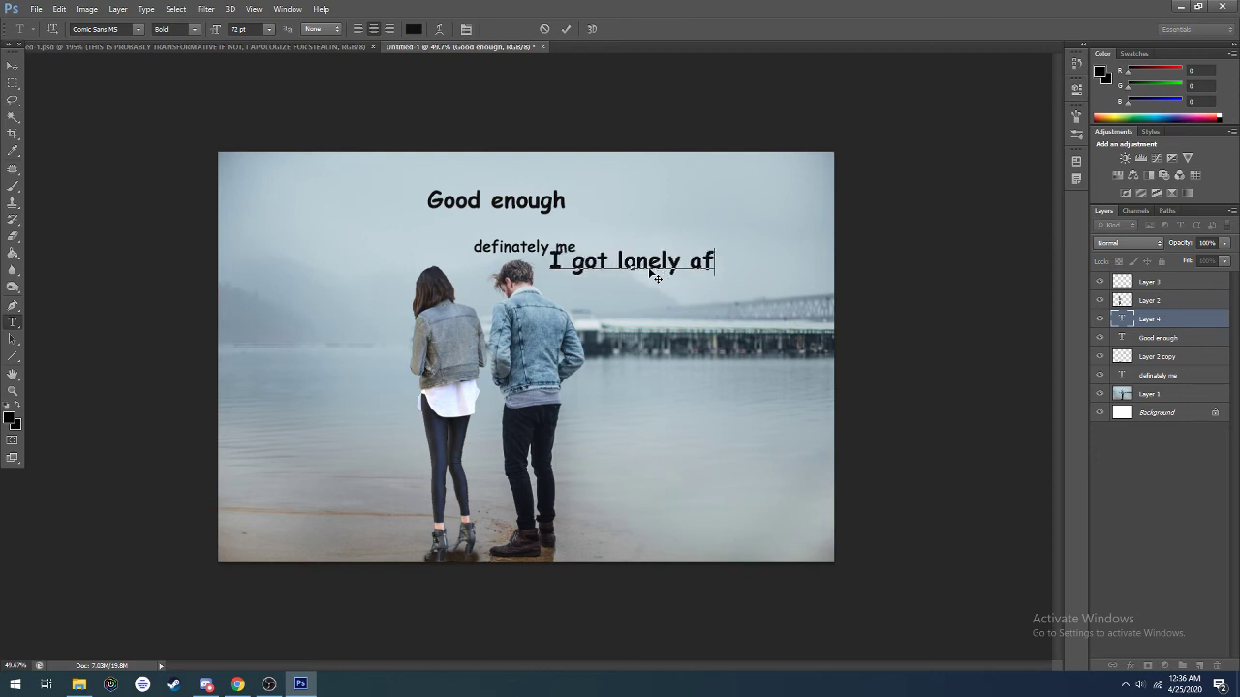
{"action": "type", "text": "ter the las"}
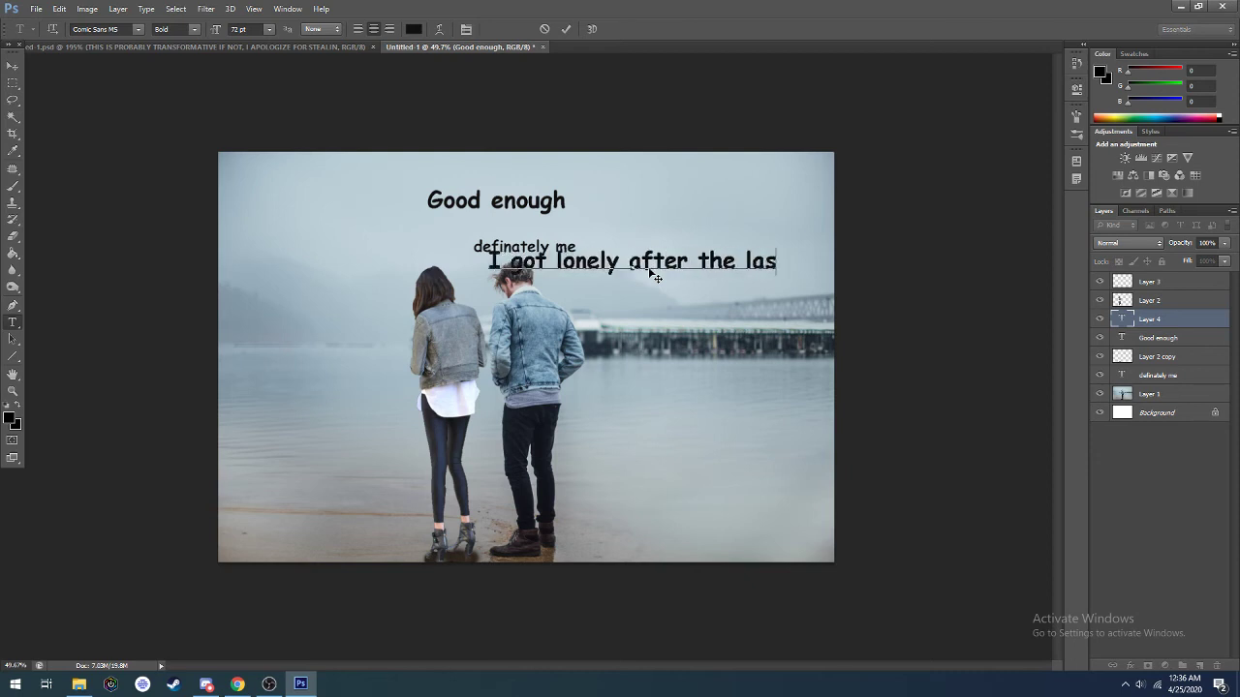
{"action": "type", "text": "t video"}
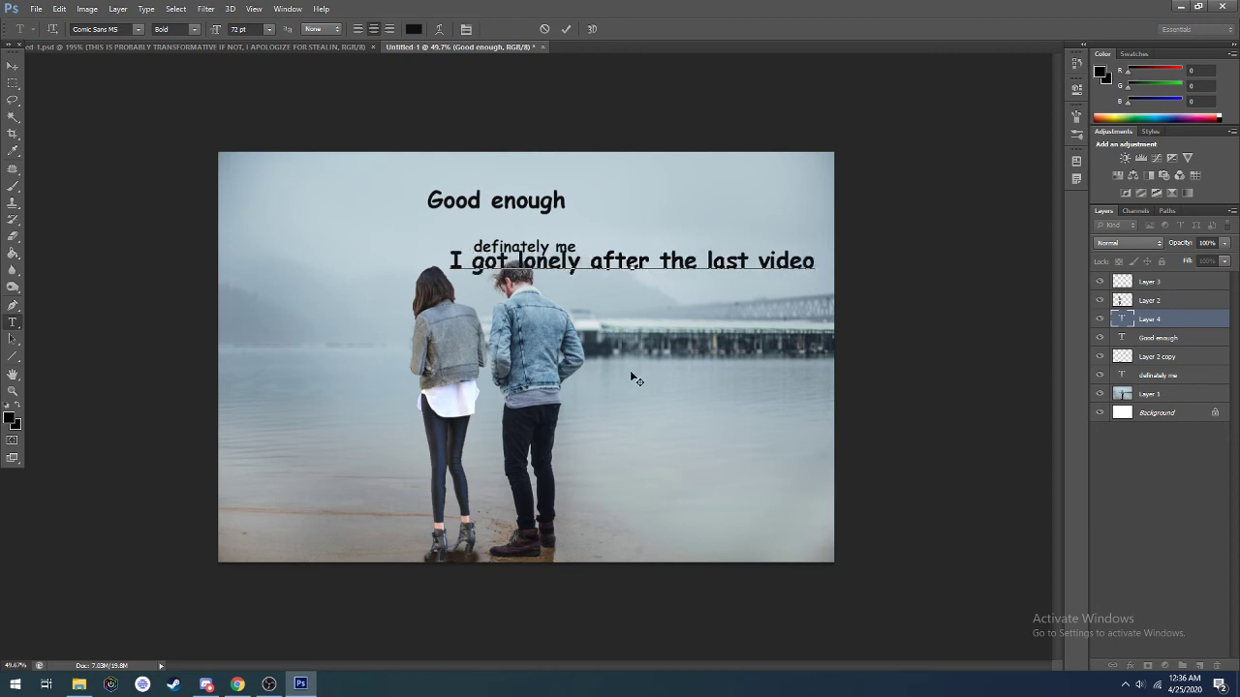
{"action": "left_click_drag", "start_coordinate": [634, 380], "coordinate": [499, 347]}
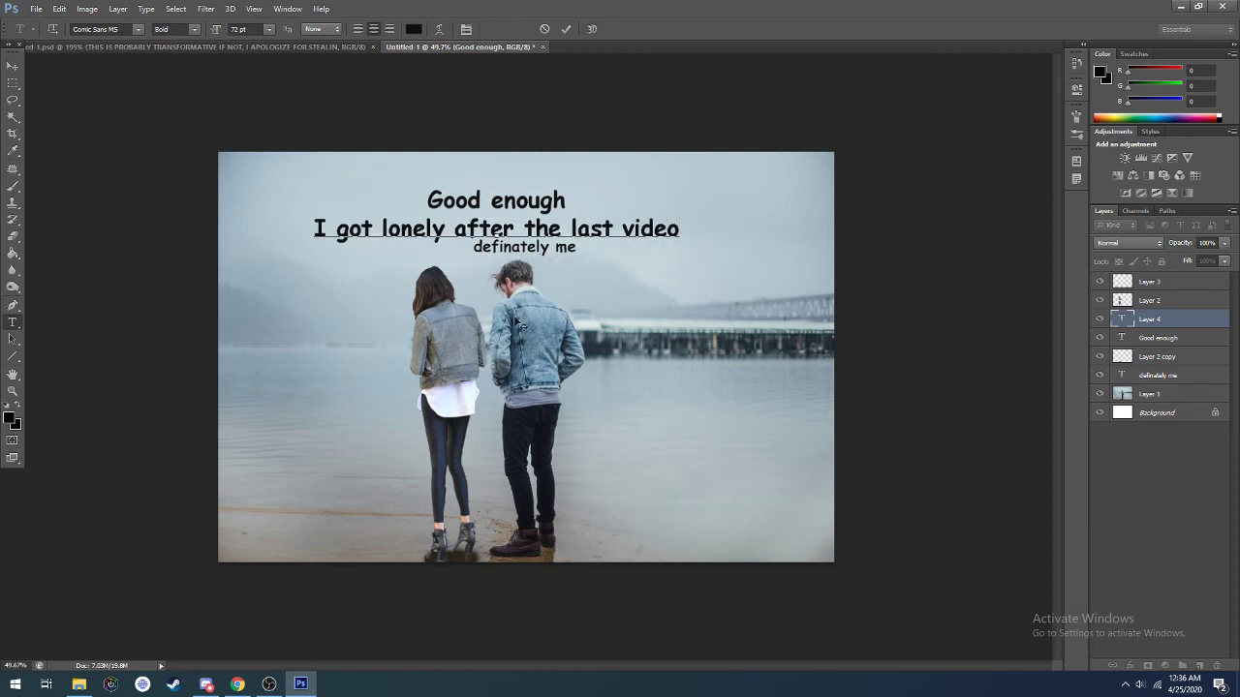
{"action": "left_click", "coordinate": [566, 29]}
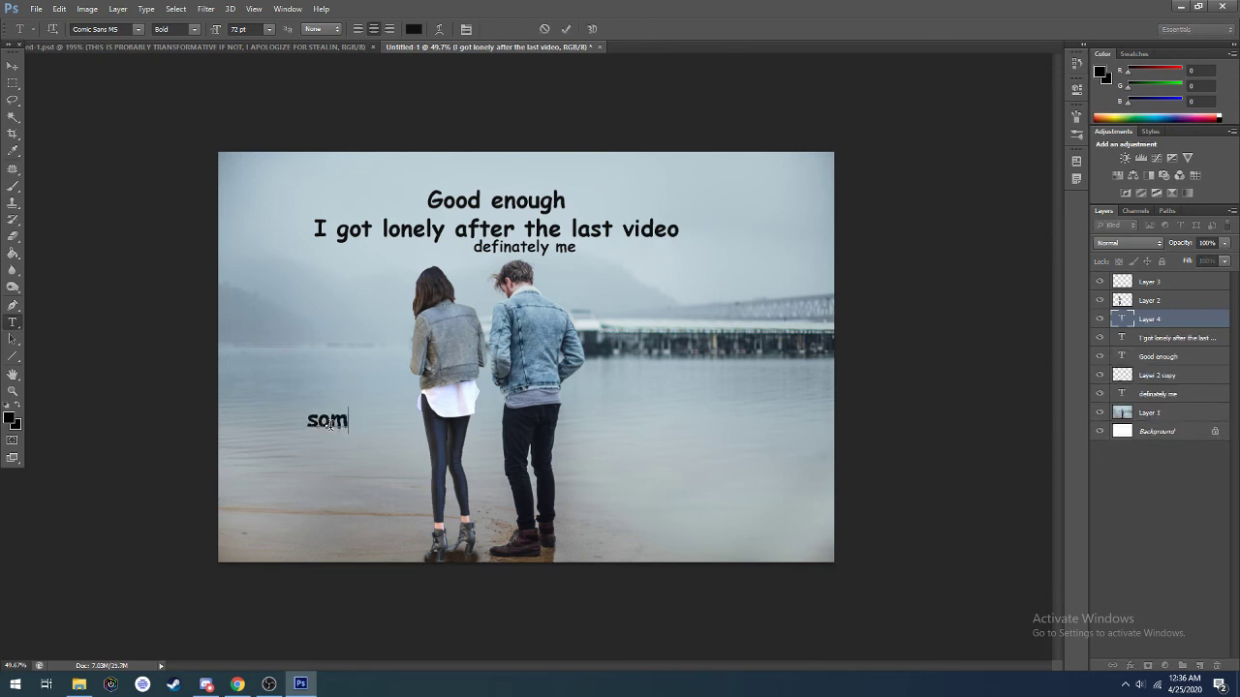
Add the caption "so, I got a new stock gf" over the water to the right of the man's legs
{"action": "key", "text": "BackSpace"}
{"action": "type", "text": ", I g ot"}
{"action": "key", "text": "BackSpace"}
{"action": "key", "text": "BackSpace"}
{"action": "key", "text": "BackSpace"}
{"action": "type", "text": "ot a new s"}
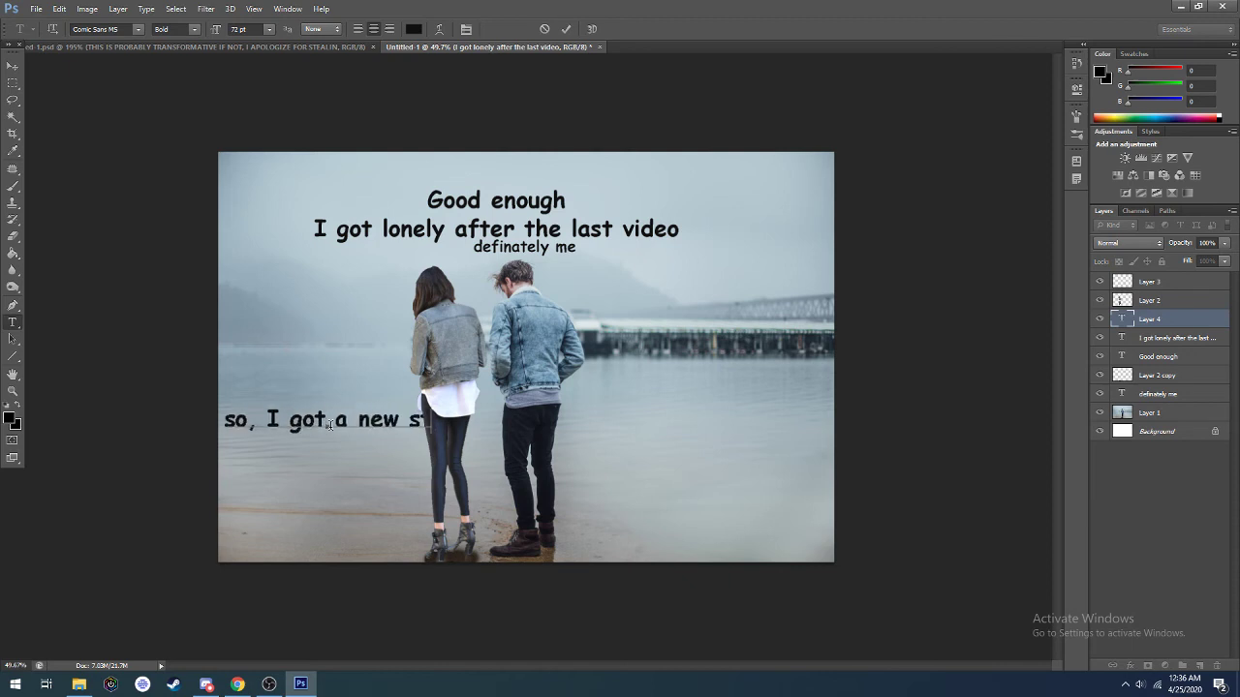
{"action": "type", "text": "tock"}
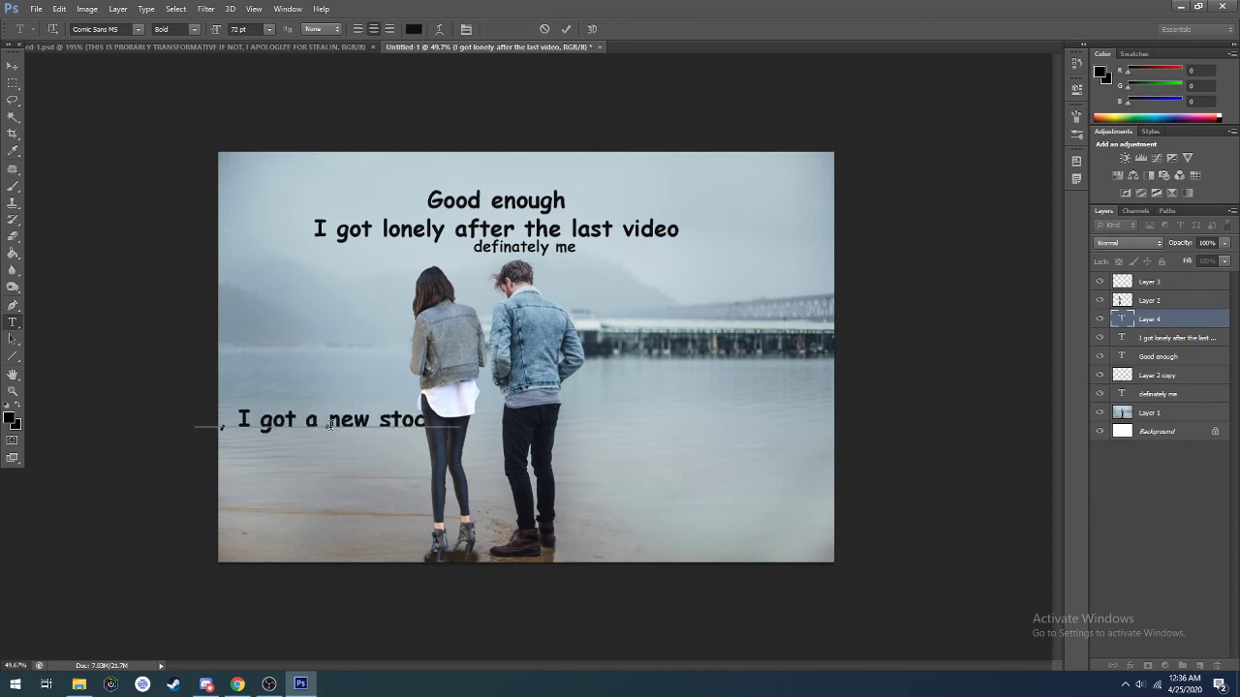
{"action": "left_click_drag", "start_coordinate": [311, 409], "coordinate": [509, 262]}
{"action": "type", "text": "gf"}
{"action": "left_click_drag", "start_coordinate": [685, 408], "coordinate": [715, 543]}
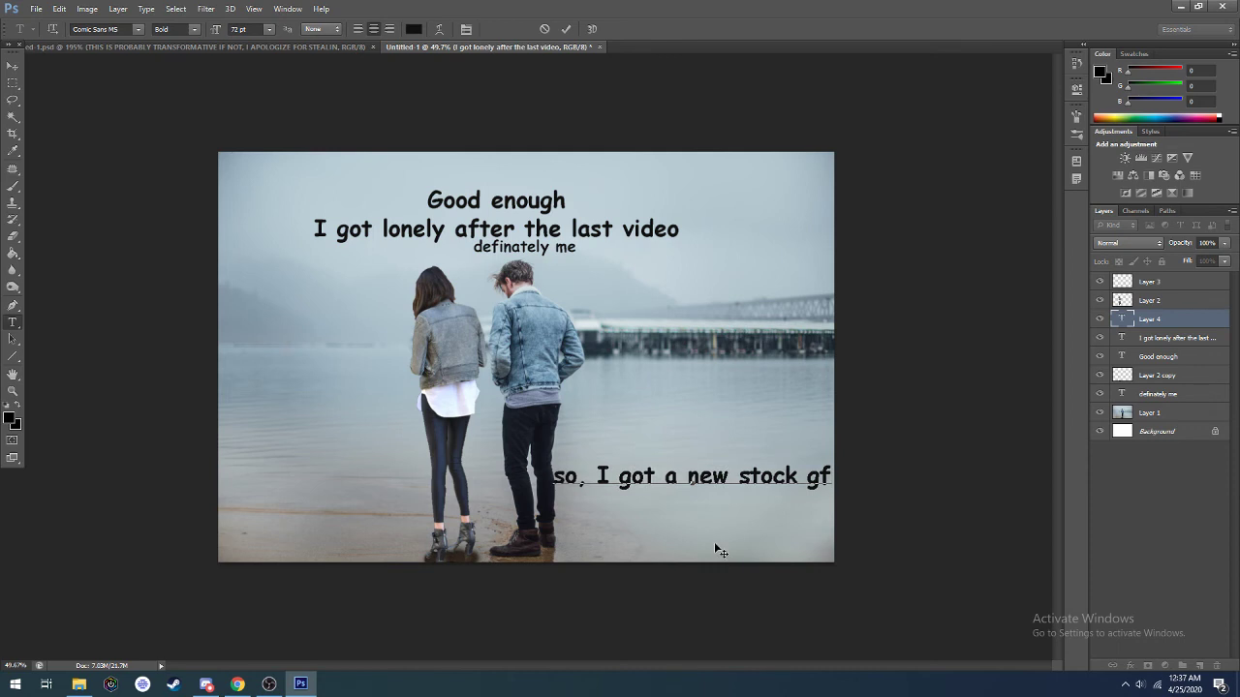
{"action": "left_click", "coordinate": [567, 31]}
Add the caption "both videos will probably get copyright striked" across the middle of the image, behind the woman
{"action": "left_click", "coordinate": [282, 377]}
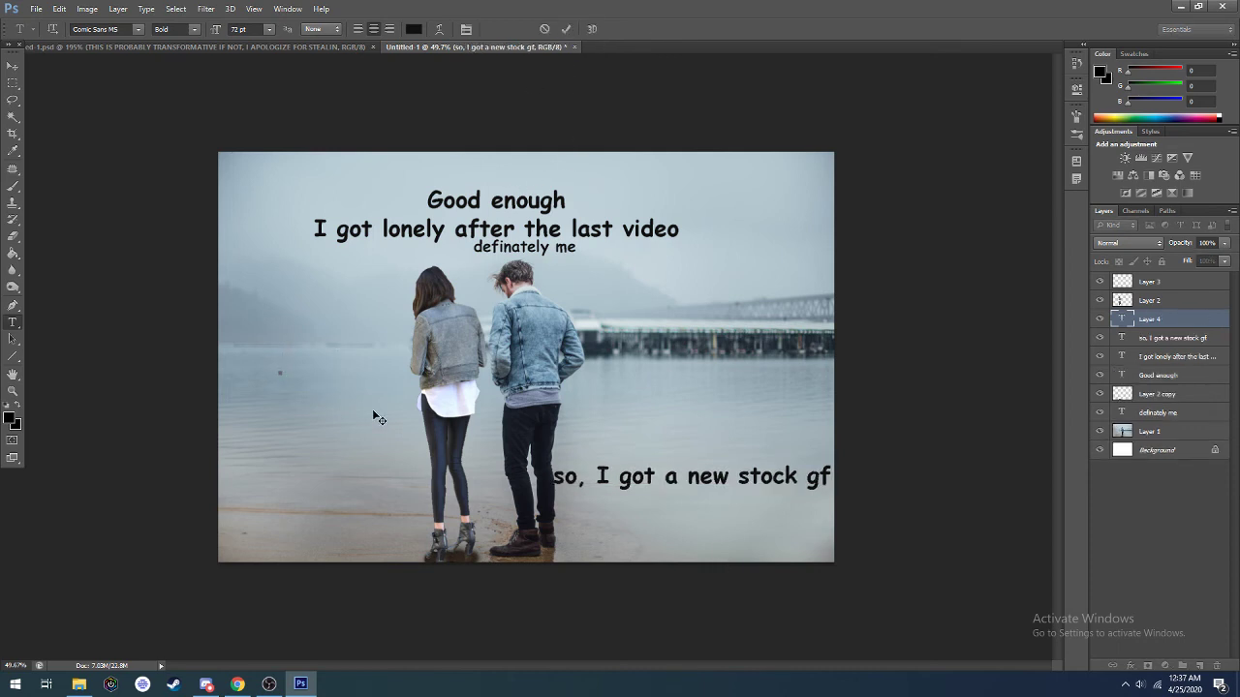
{"action": "type", "text": "both vi "}
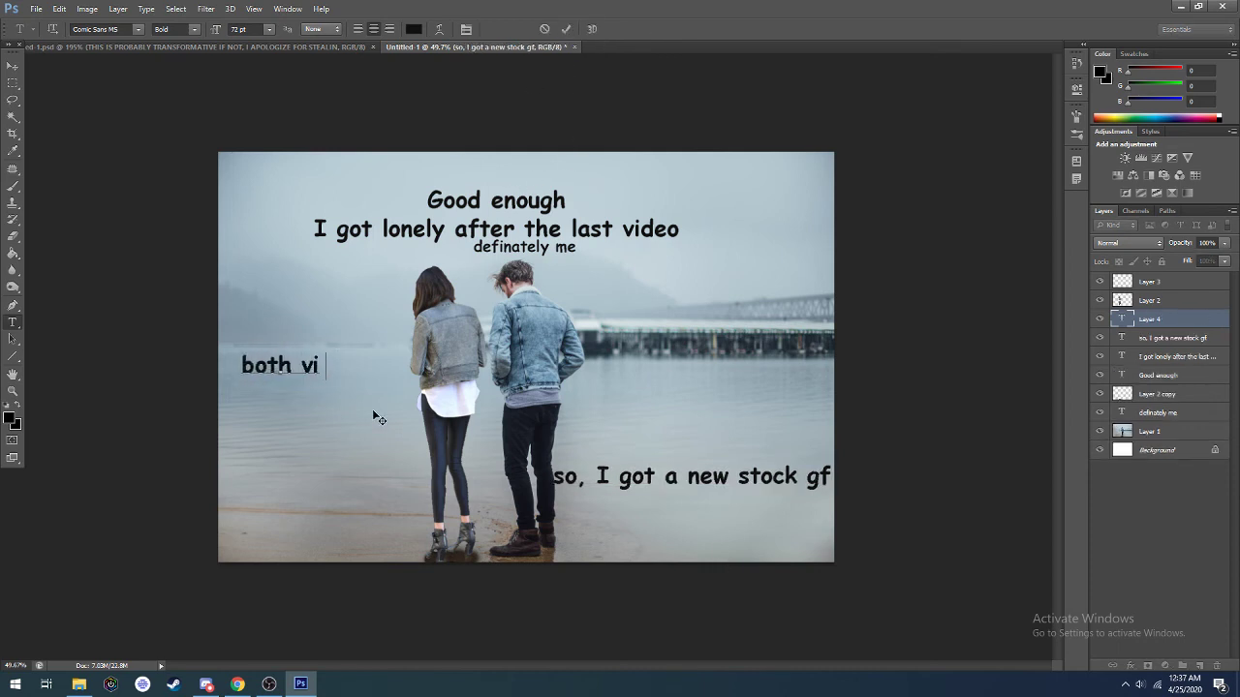
{"action": "type", "text": "deos v"}
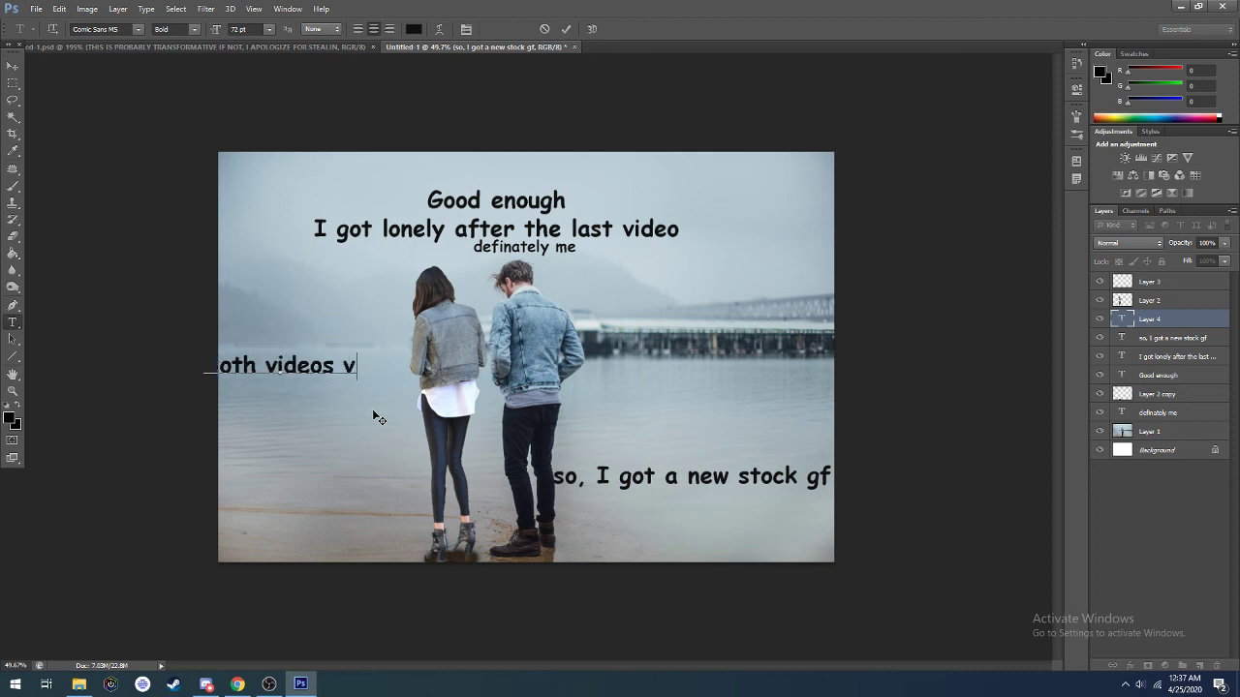
{"action": "key", "text": "BackSpace"}
{"action": "type", "text": "will prob"}
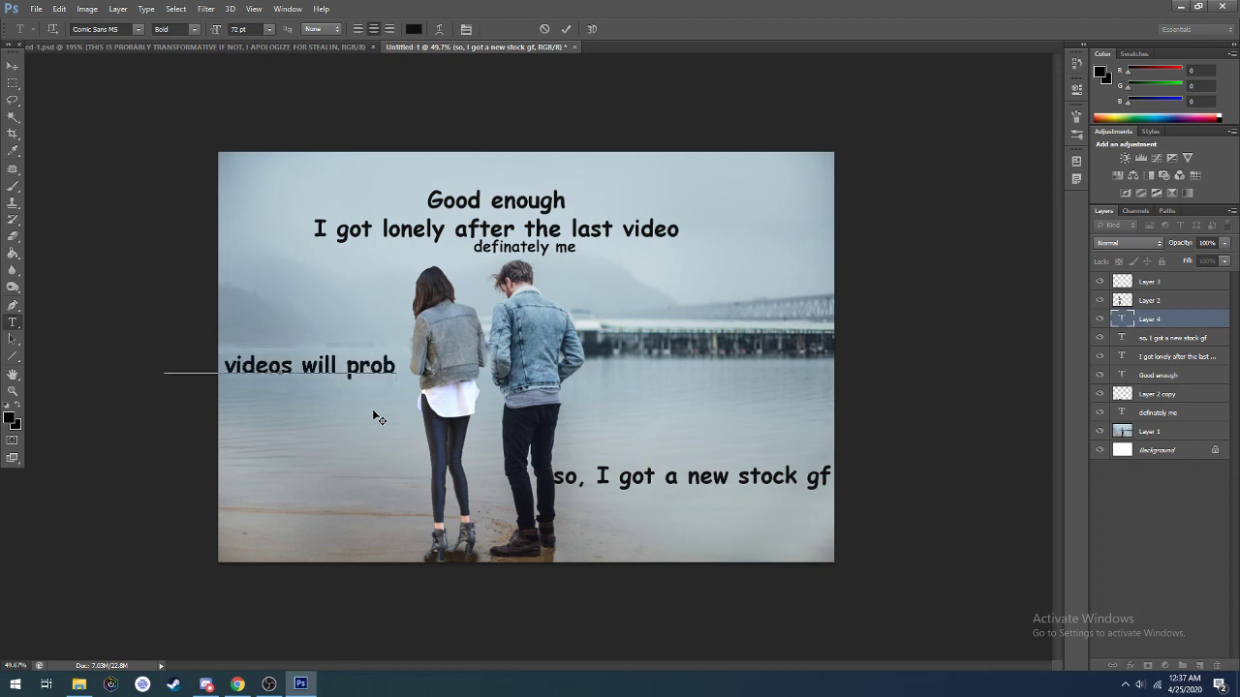
{"action": "type", "text": "ably g"}
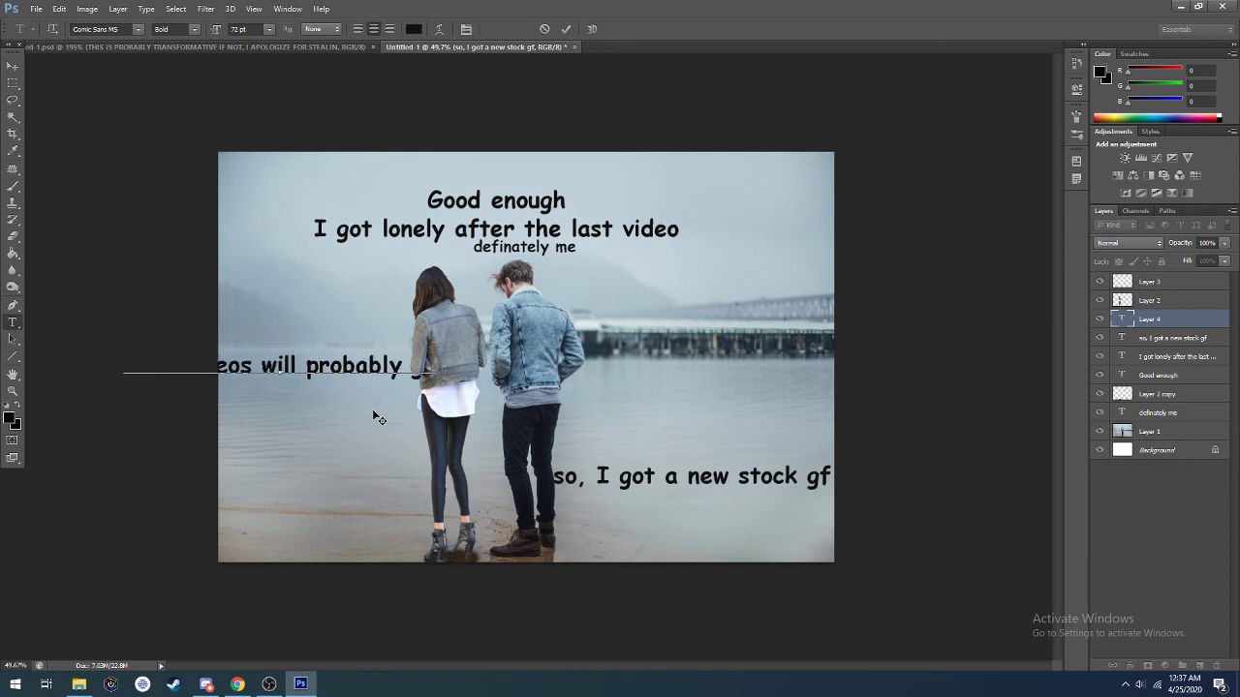
{"action": "type", "text": "et "}
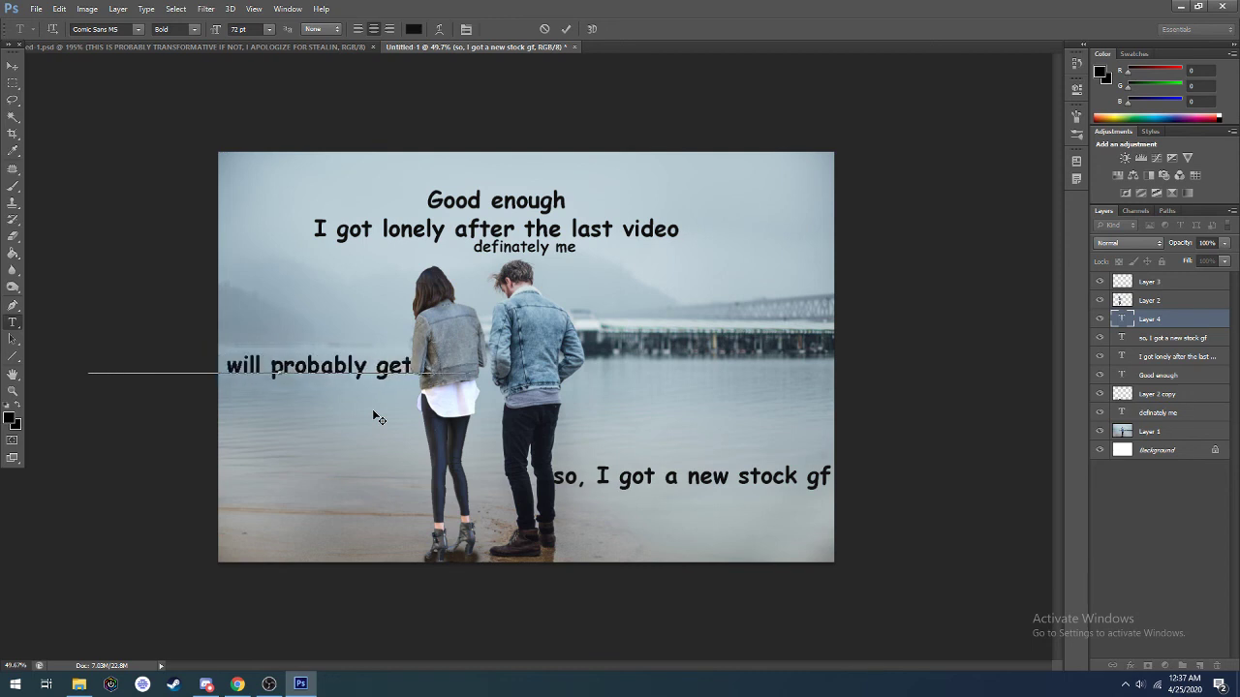
{"action": "type", "text": "copyright s"}
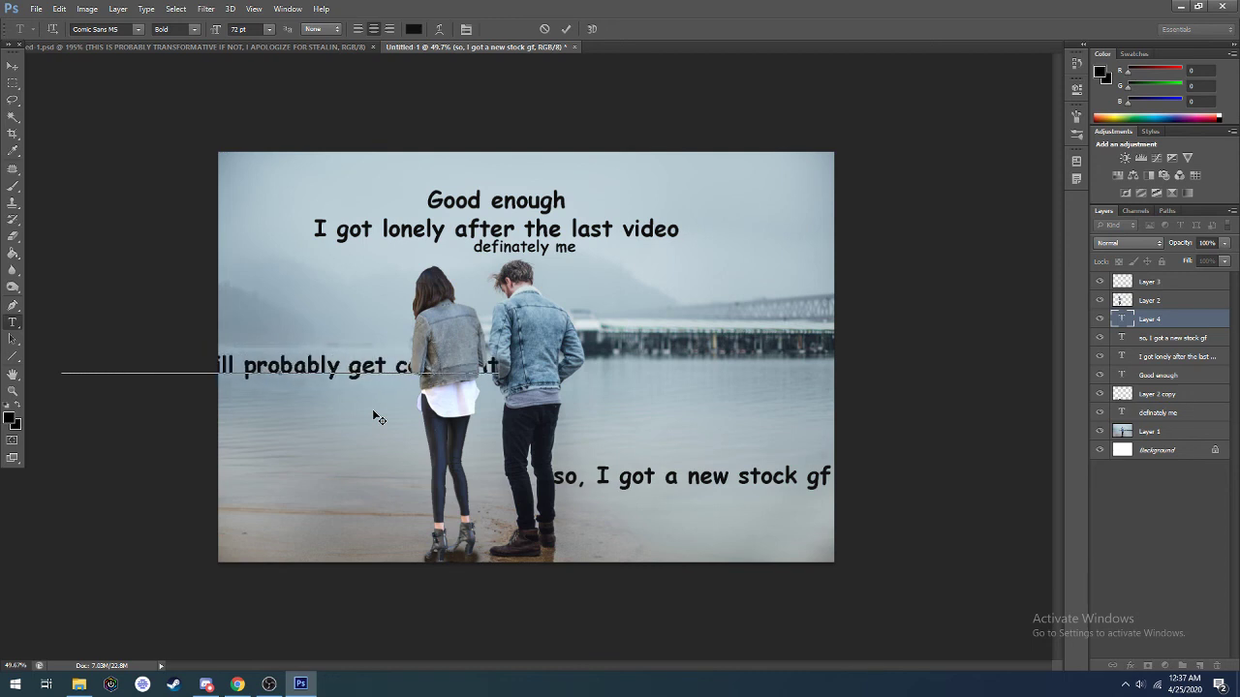
{"action": "type", "text": "triked"}
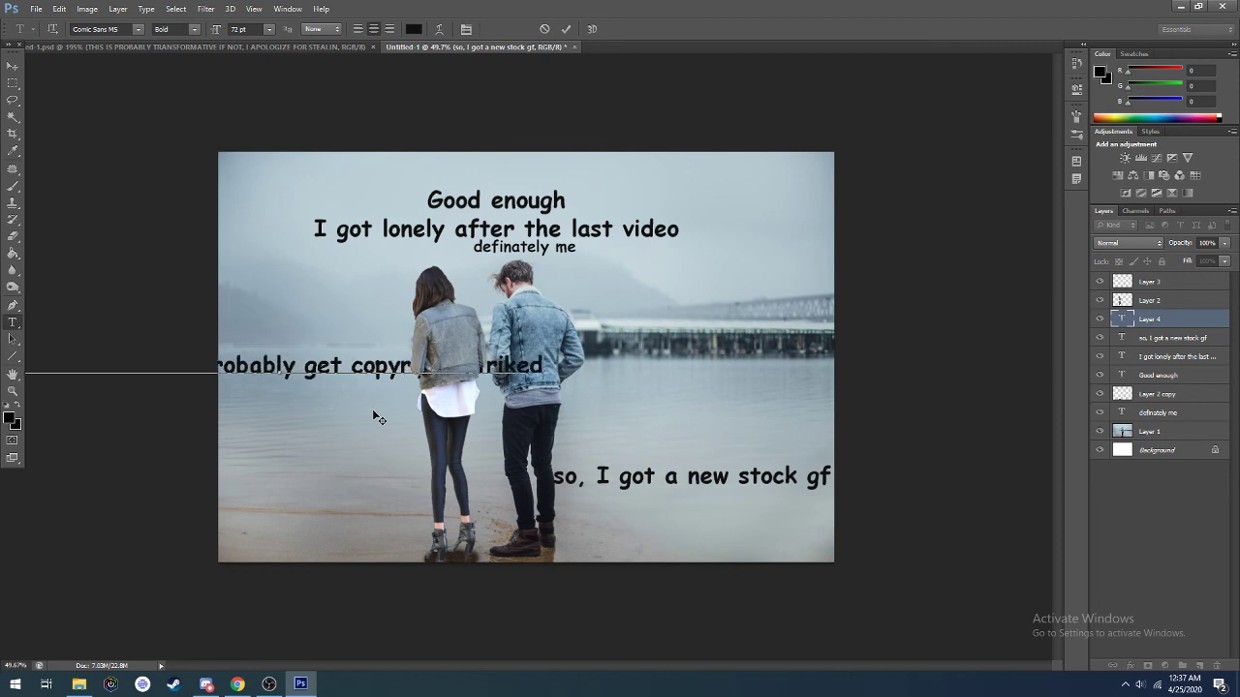
{"action": "left_click_drag", "start_coordinate": [378, 419], "coordinate": [588, 438]}
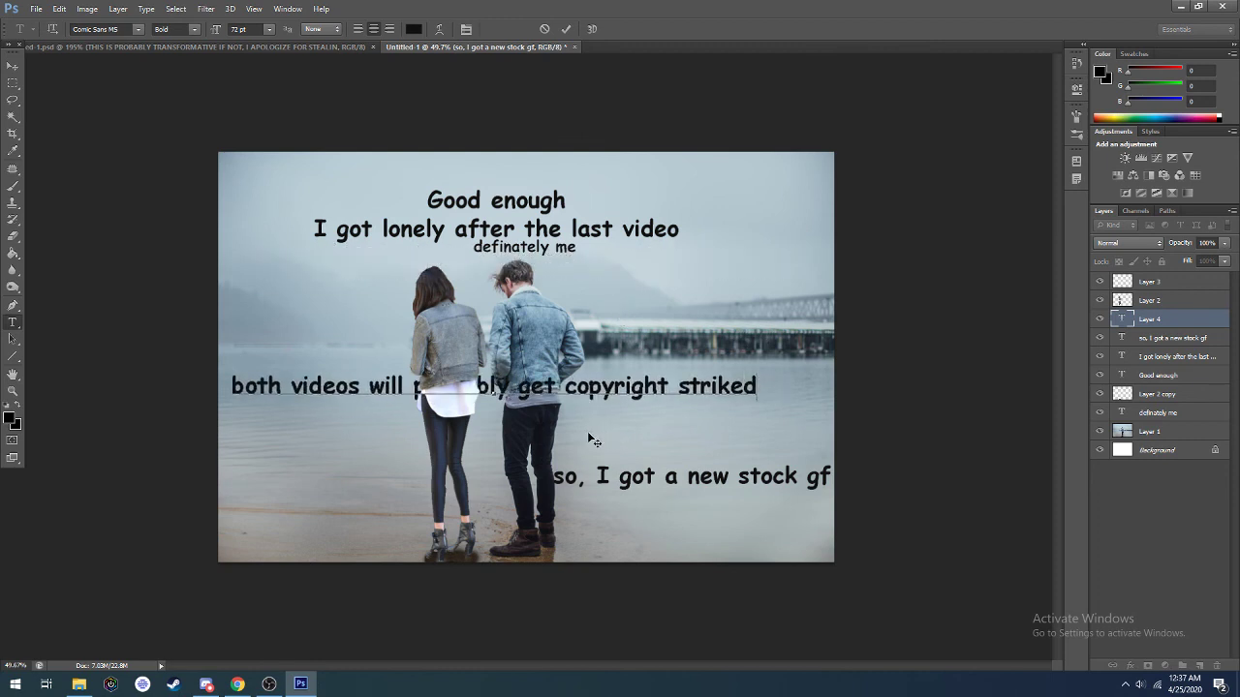
{"action": "left_click", "coordinate": [567, 37]}
Add the caption "oh well" over the water just left of the woman's legs
{"action": "left_click", "coordinate": [310, 439]}
{"action": "right_click", "coordinate": [310, 440]}
{"action": "left_click", "coordinate": [295, 462]}
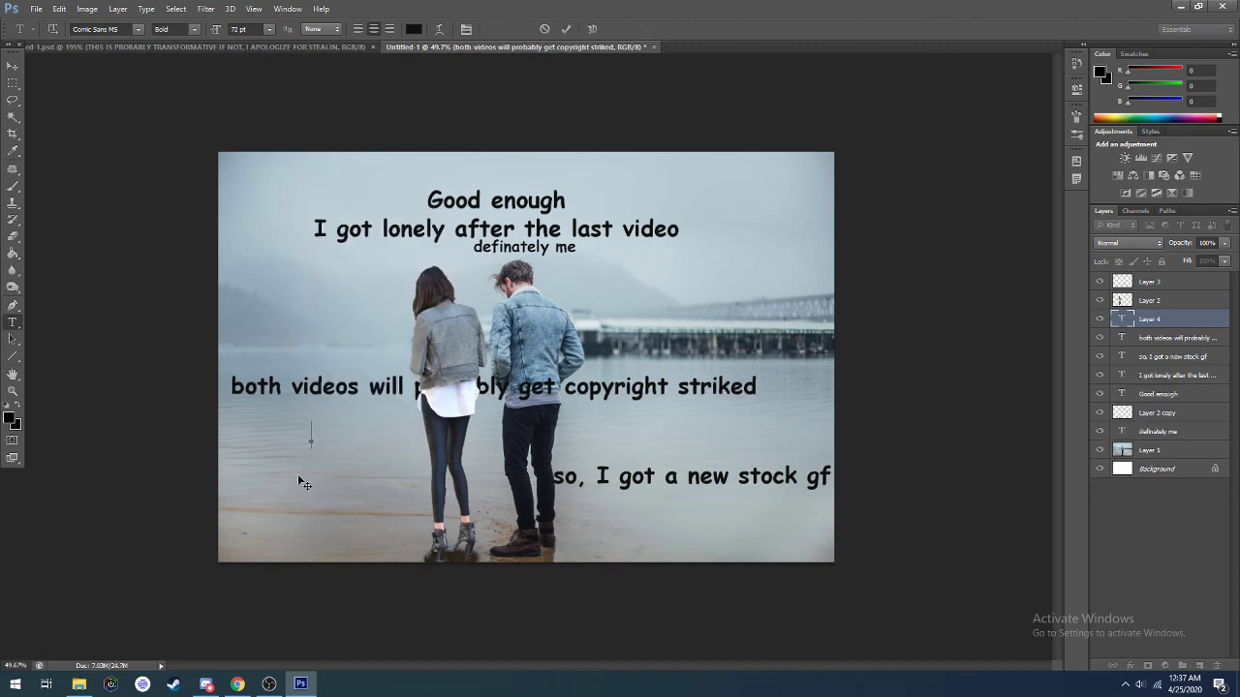
{"action": "type", "text": "oh well"}
{"action": "left_click_drag", "start_coordinate": [329, 514], "coordinate": [395, 523]}
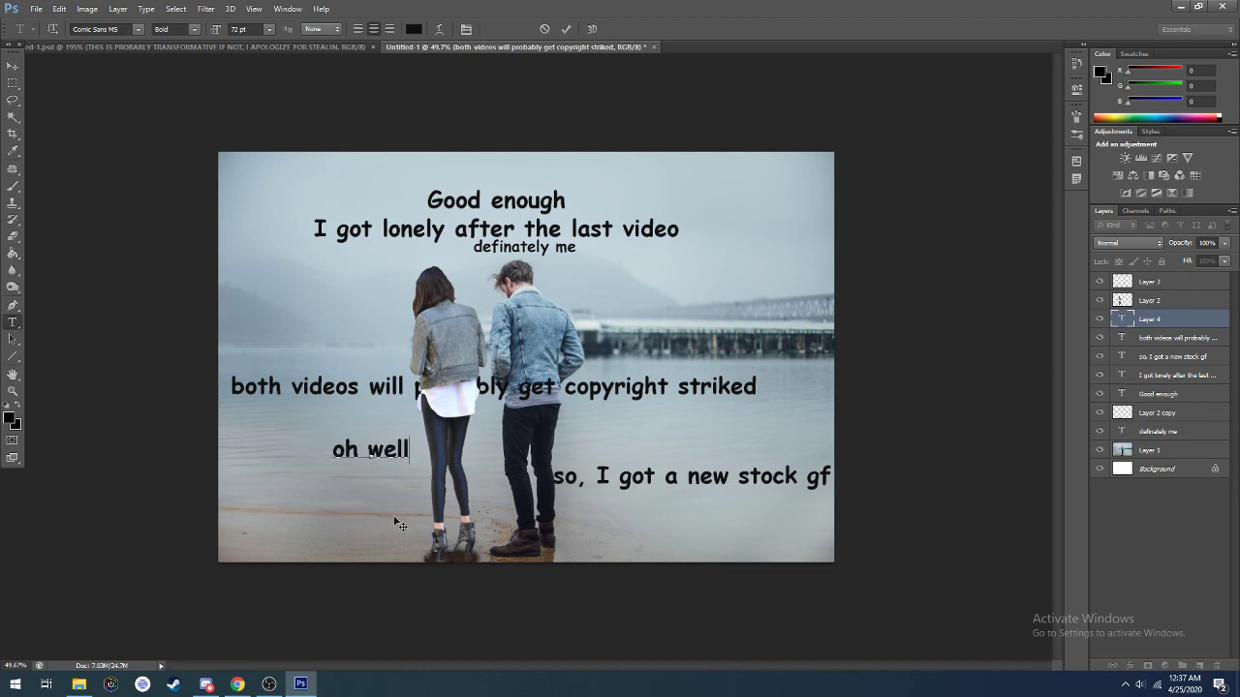
{"action": "left_click", "coordinate": [568, 29]}
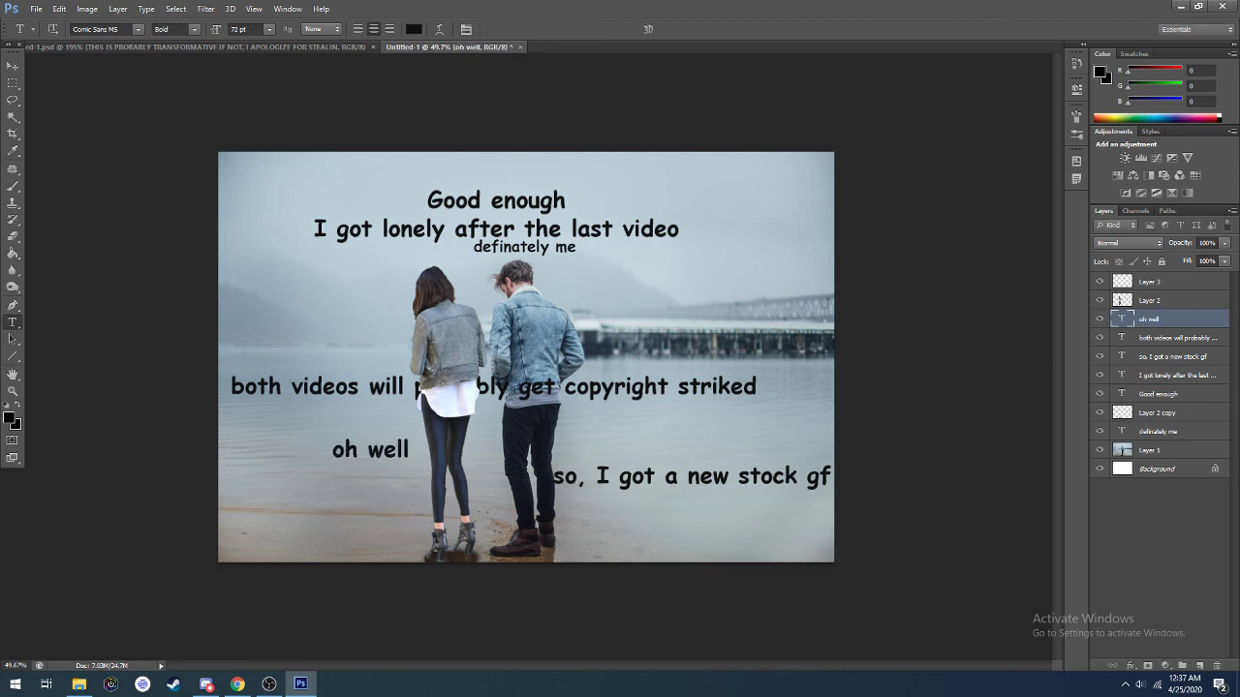
Start a new text line in the sky to the right of the man's head
{"action": "left_click", "coordinate": [607, 290]}
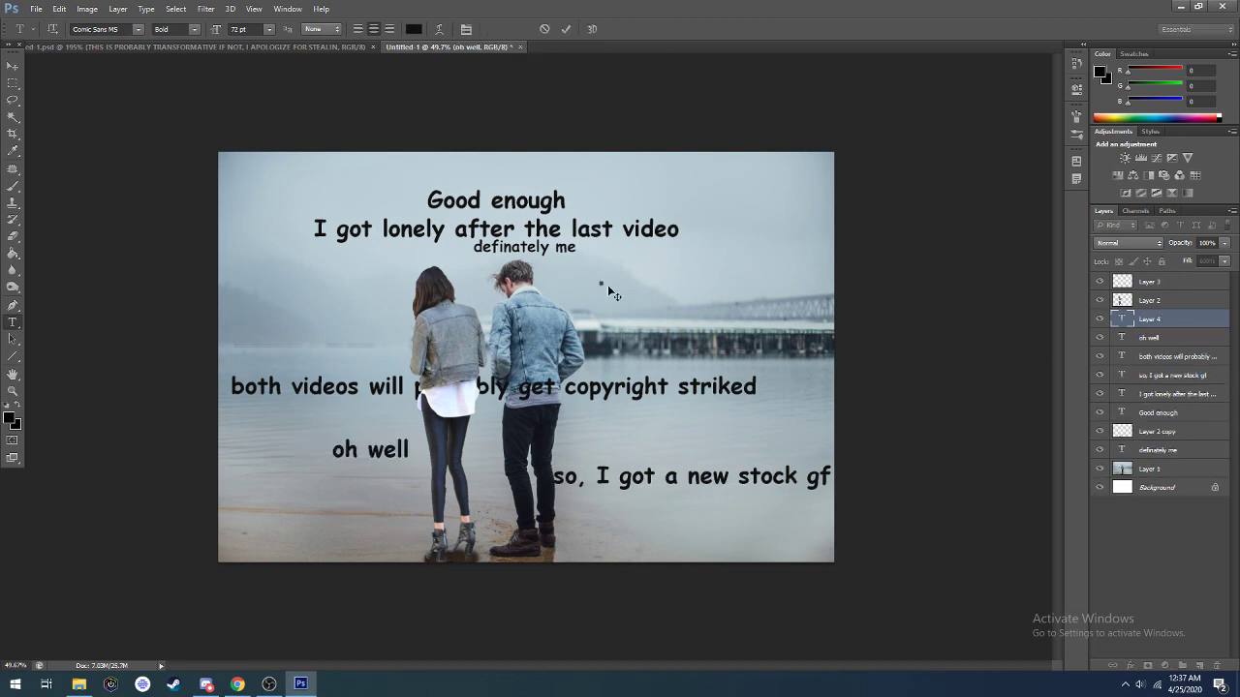